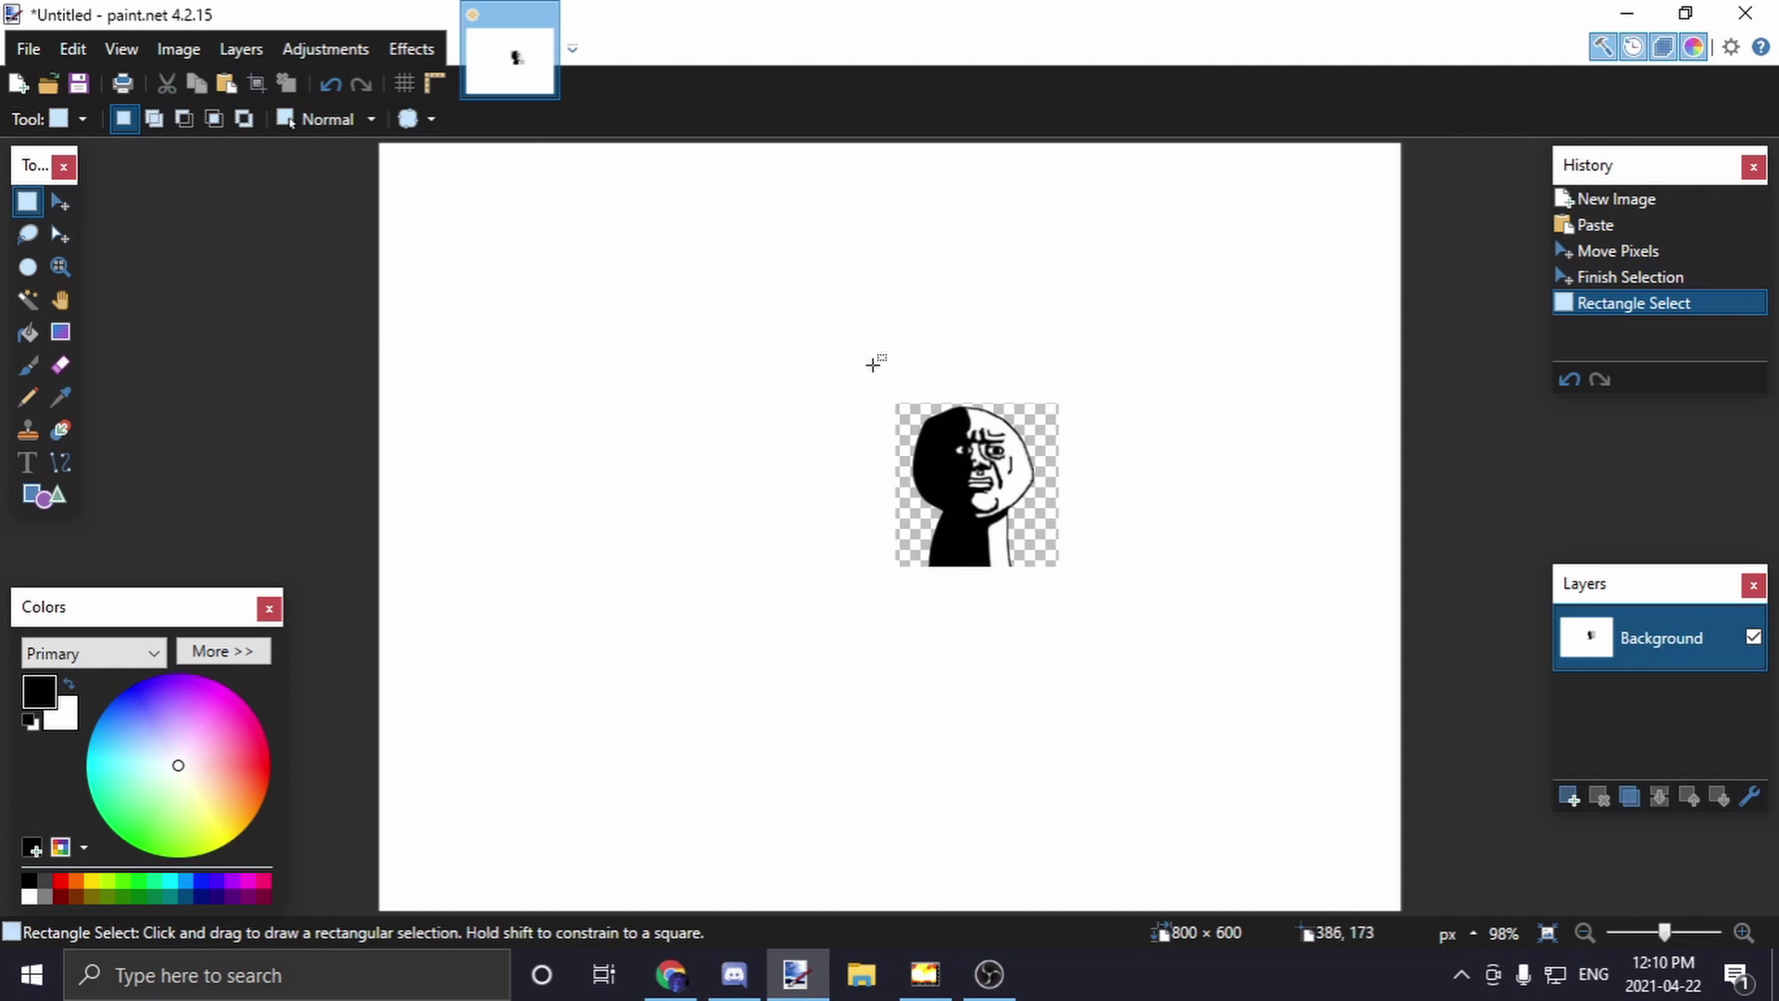
Crop the image to a rectangle of about 181 × 196 px around the pasted black-and-white face
{"action": "left_click_drag", "start_coordinate": [861, 362], "coordinate": [1093, 612]}
{"action": "left_click", "coordinate": [179, 48]}
{"action": "left_click", "coordinate": [199, 87]}
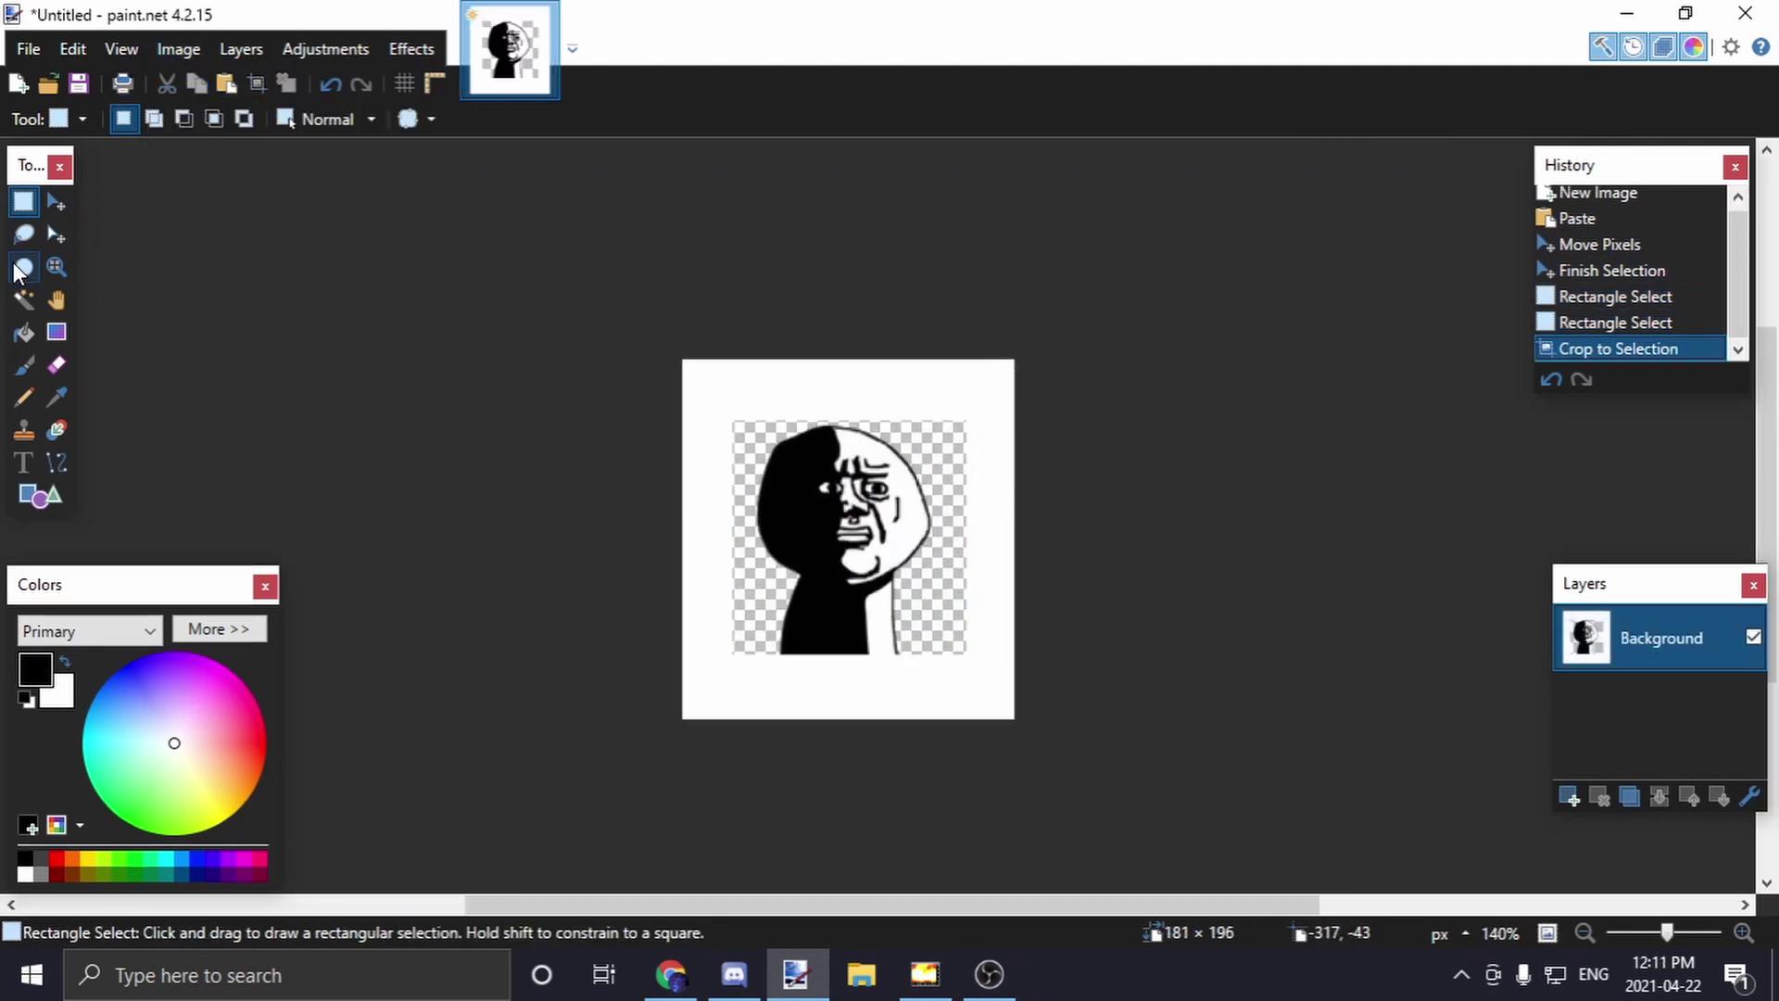
Select the white background around the face with the Magic Wand at 50% tolerance and erase it
{"action": "left_click", "coordinate": [24, 300]}
{"action": "left_click", "coordinate": [912, 395]}
{"action": "key", "text": "Delete"}
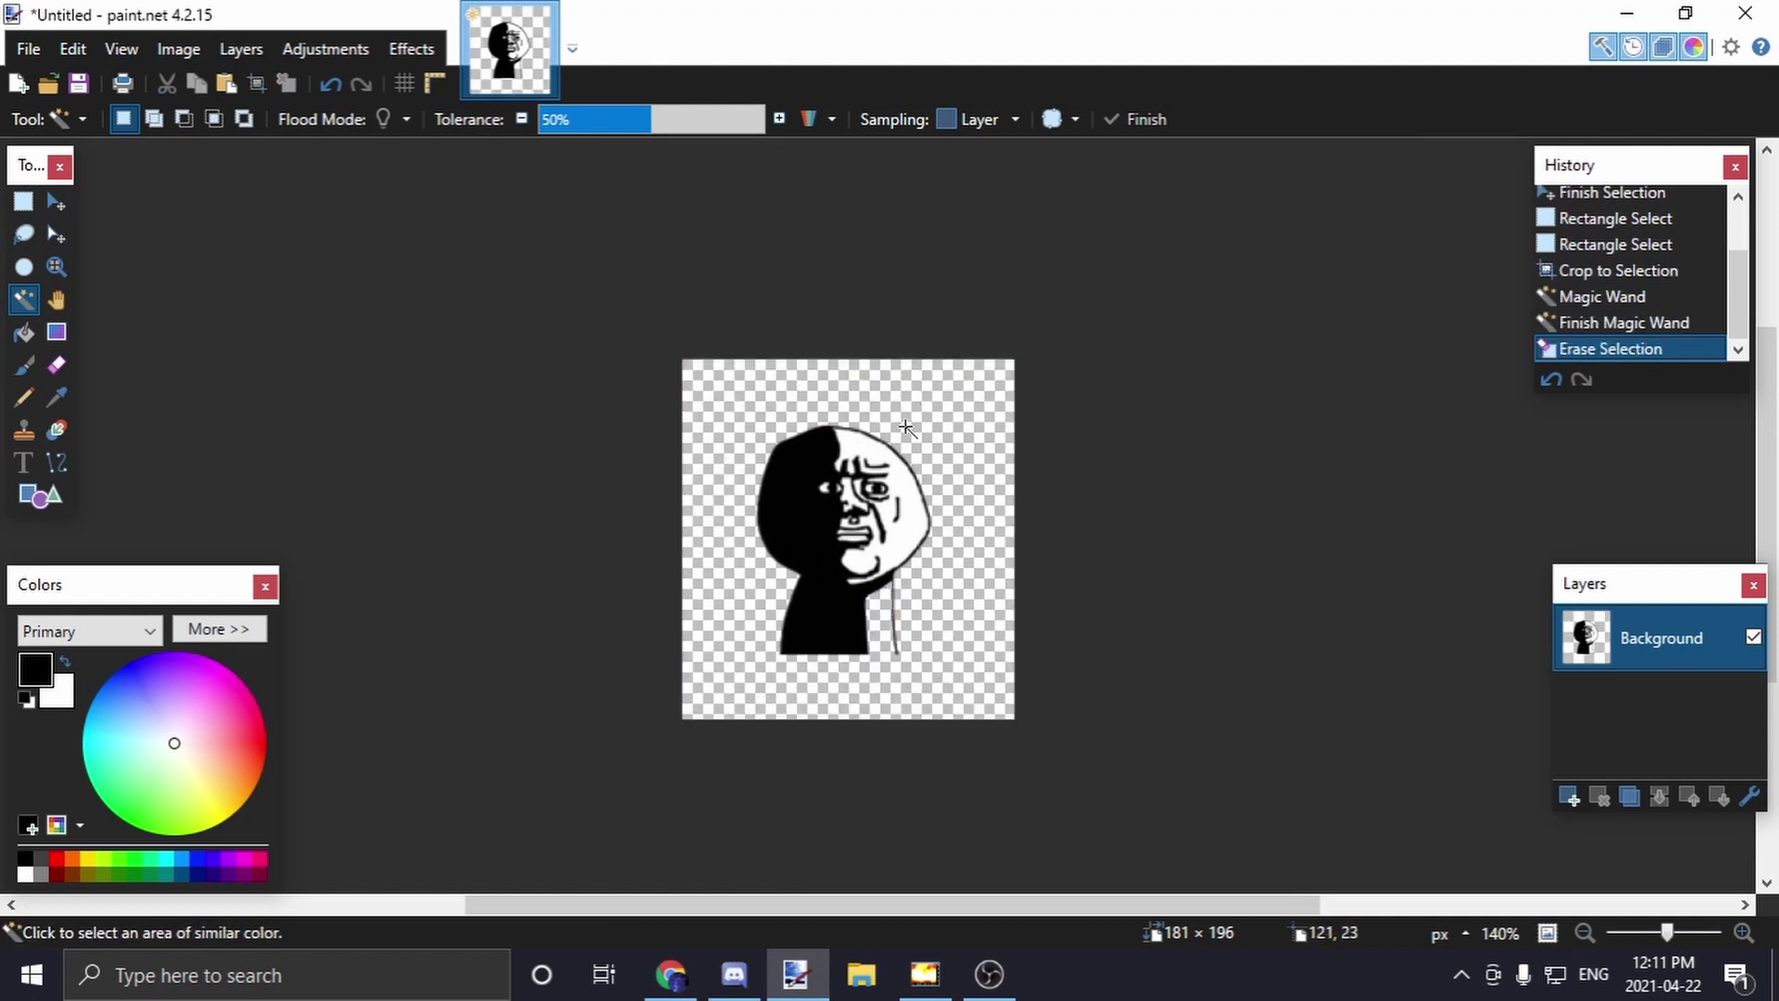
Switch to Discord and copy the portrait of the man in the green turban from the general channel
{"action": "left_click", "coordinate": [733, 974]}
{"action": "left_click", "coordinate": [722, 505]}
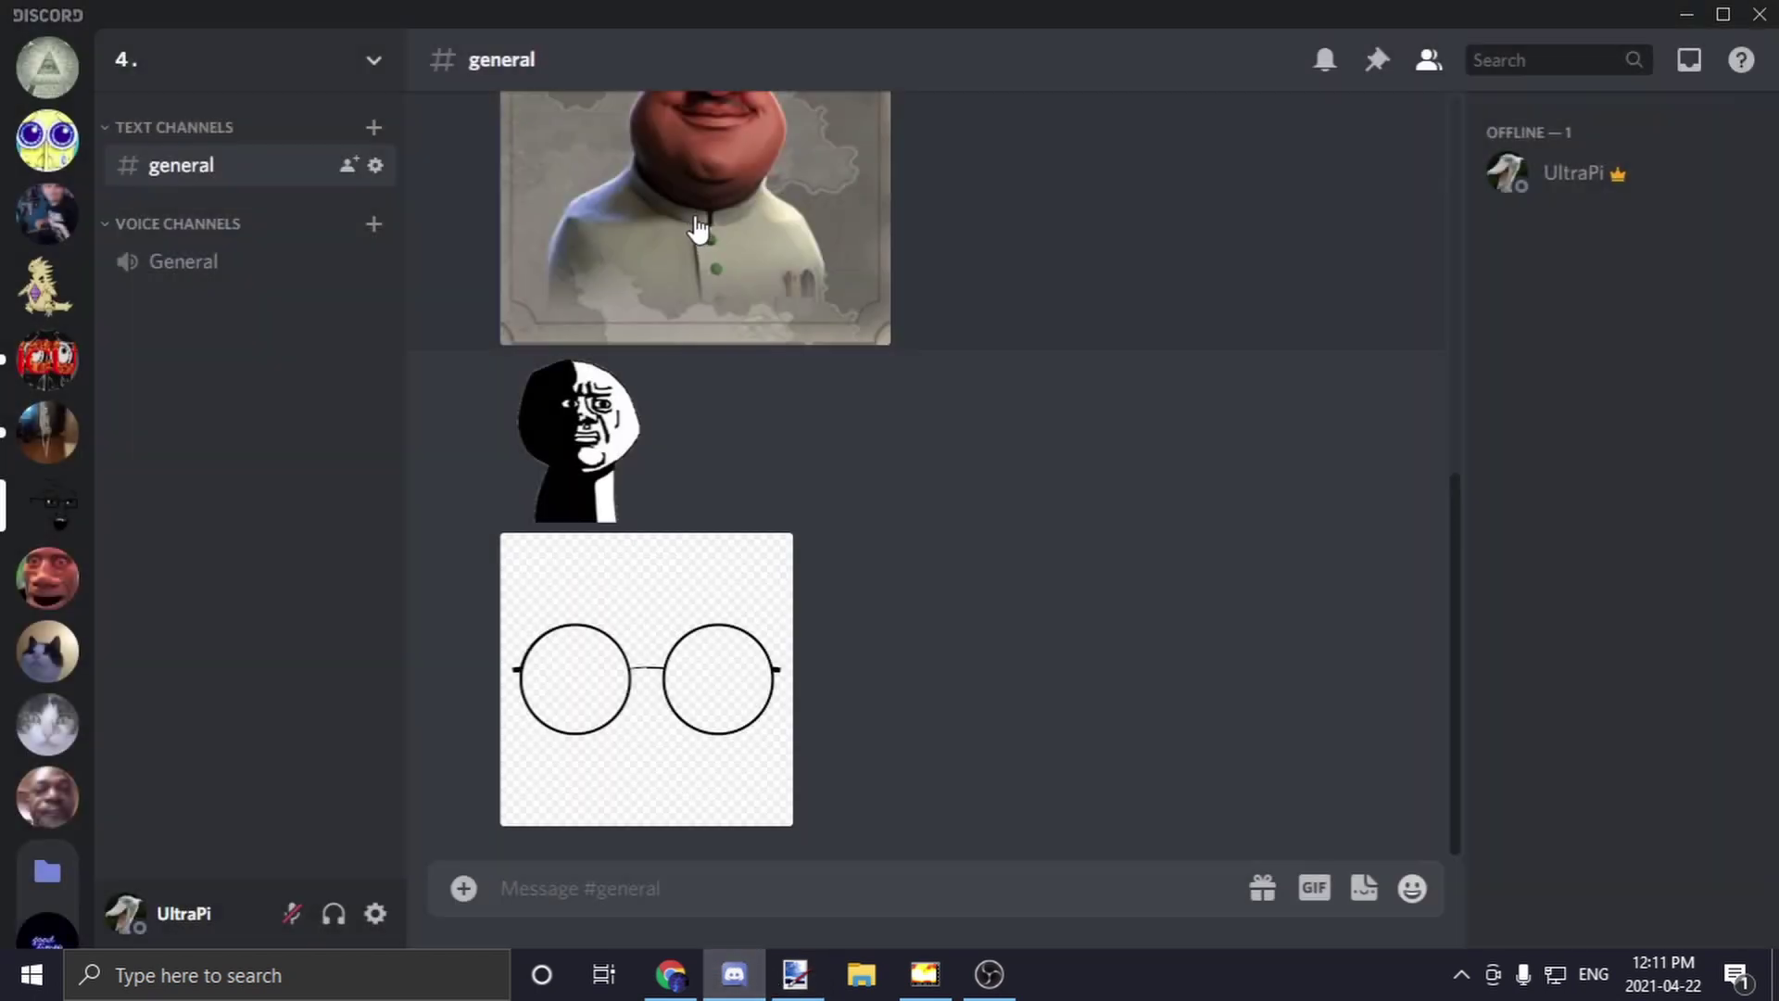
{"action": "left_click", "coordinate": [695, 232]}
{"action": "left_click", "coordinate": [835, 742]}
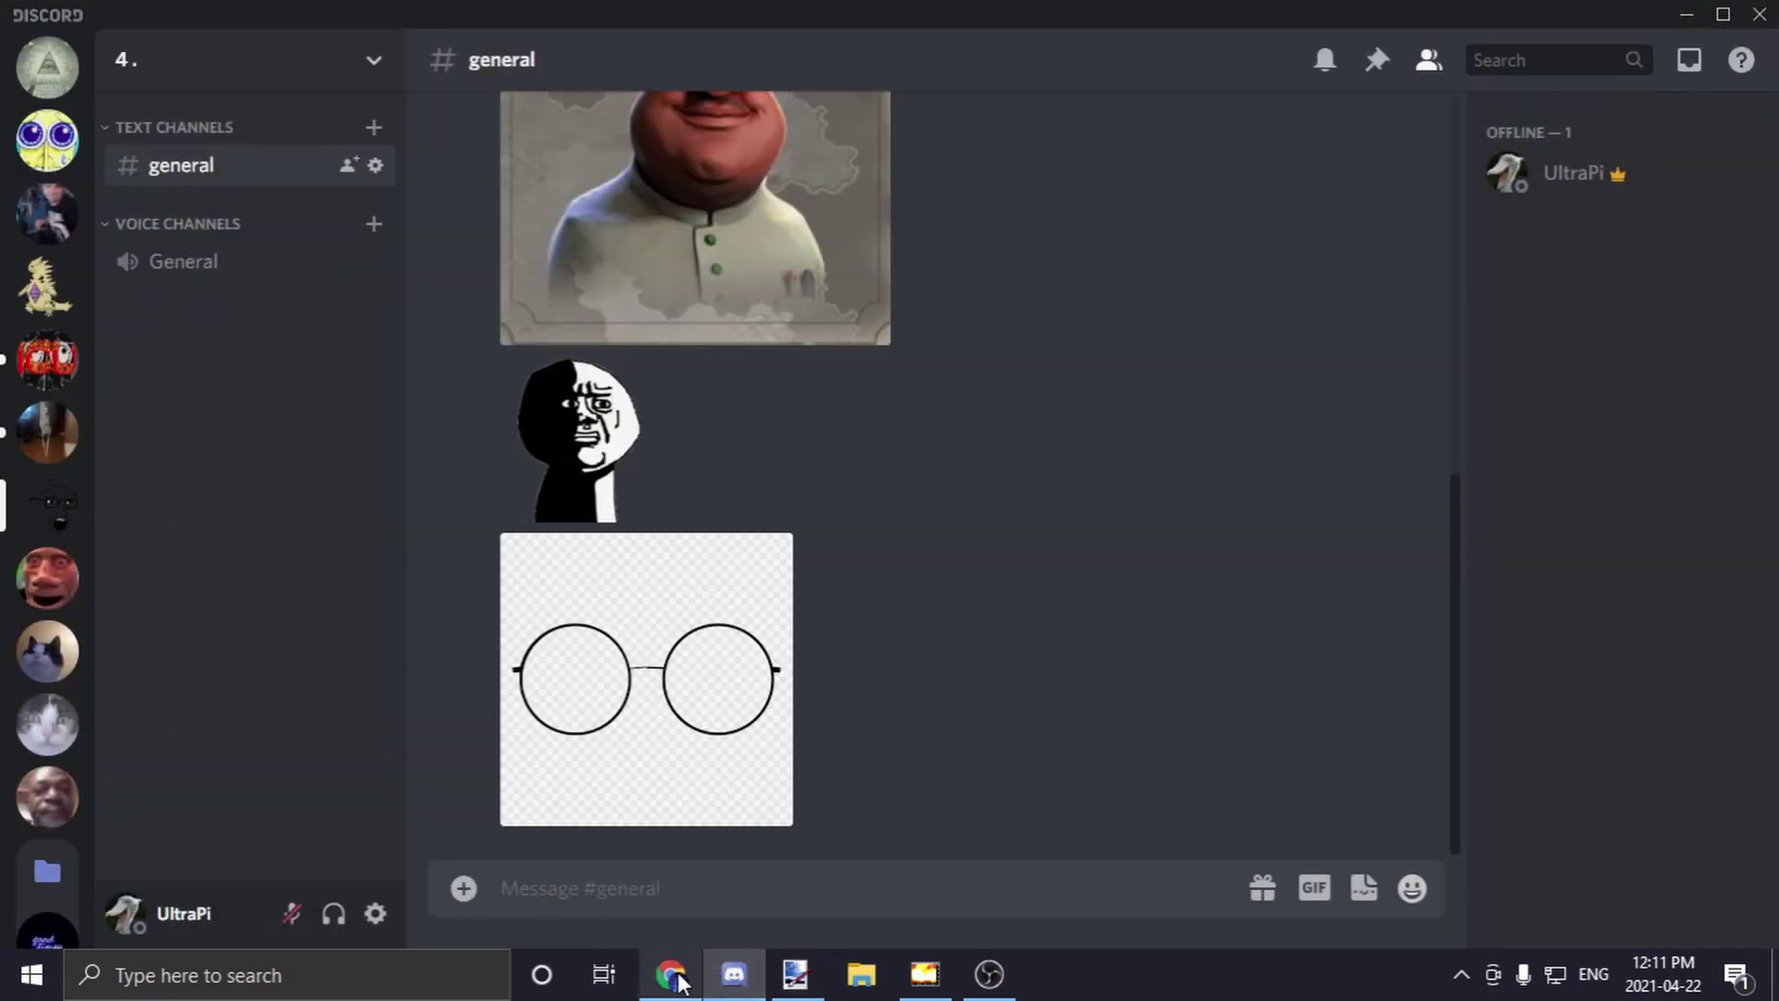
Return to paint.net, paste the portrait into a new 360 × 360 px image and deselect it
{"action": "left_click", "coordinate": [796, 974]}
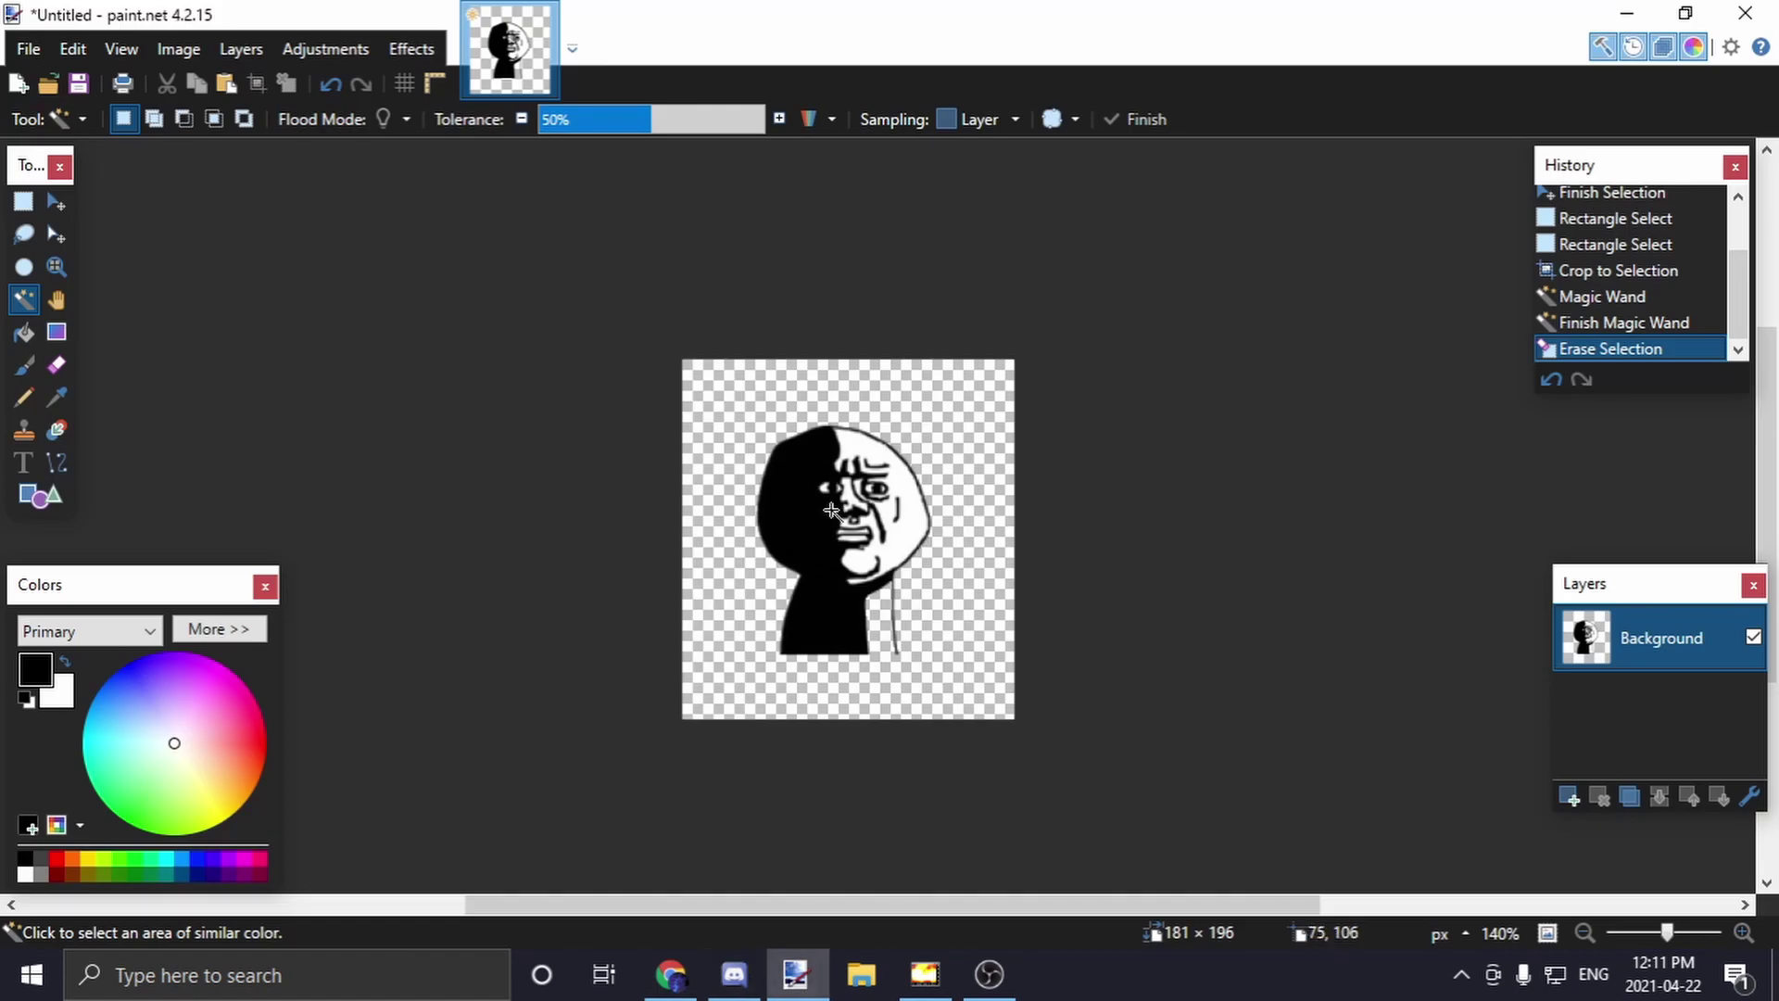
{"action": "key", "text": "ctrl+n"}
{"action": "left_click", "coordinate": [903, 649]}
{"action": "left_click", "coordinate": [881, 643]}
{"action": "key", "text": "ctrl+v"}
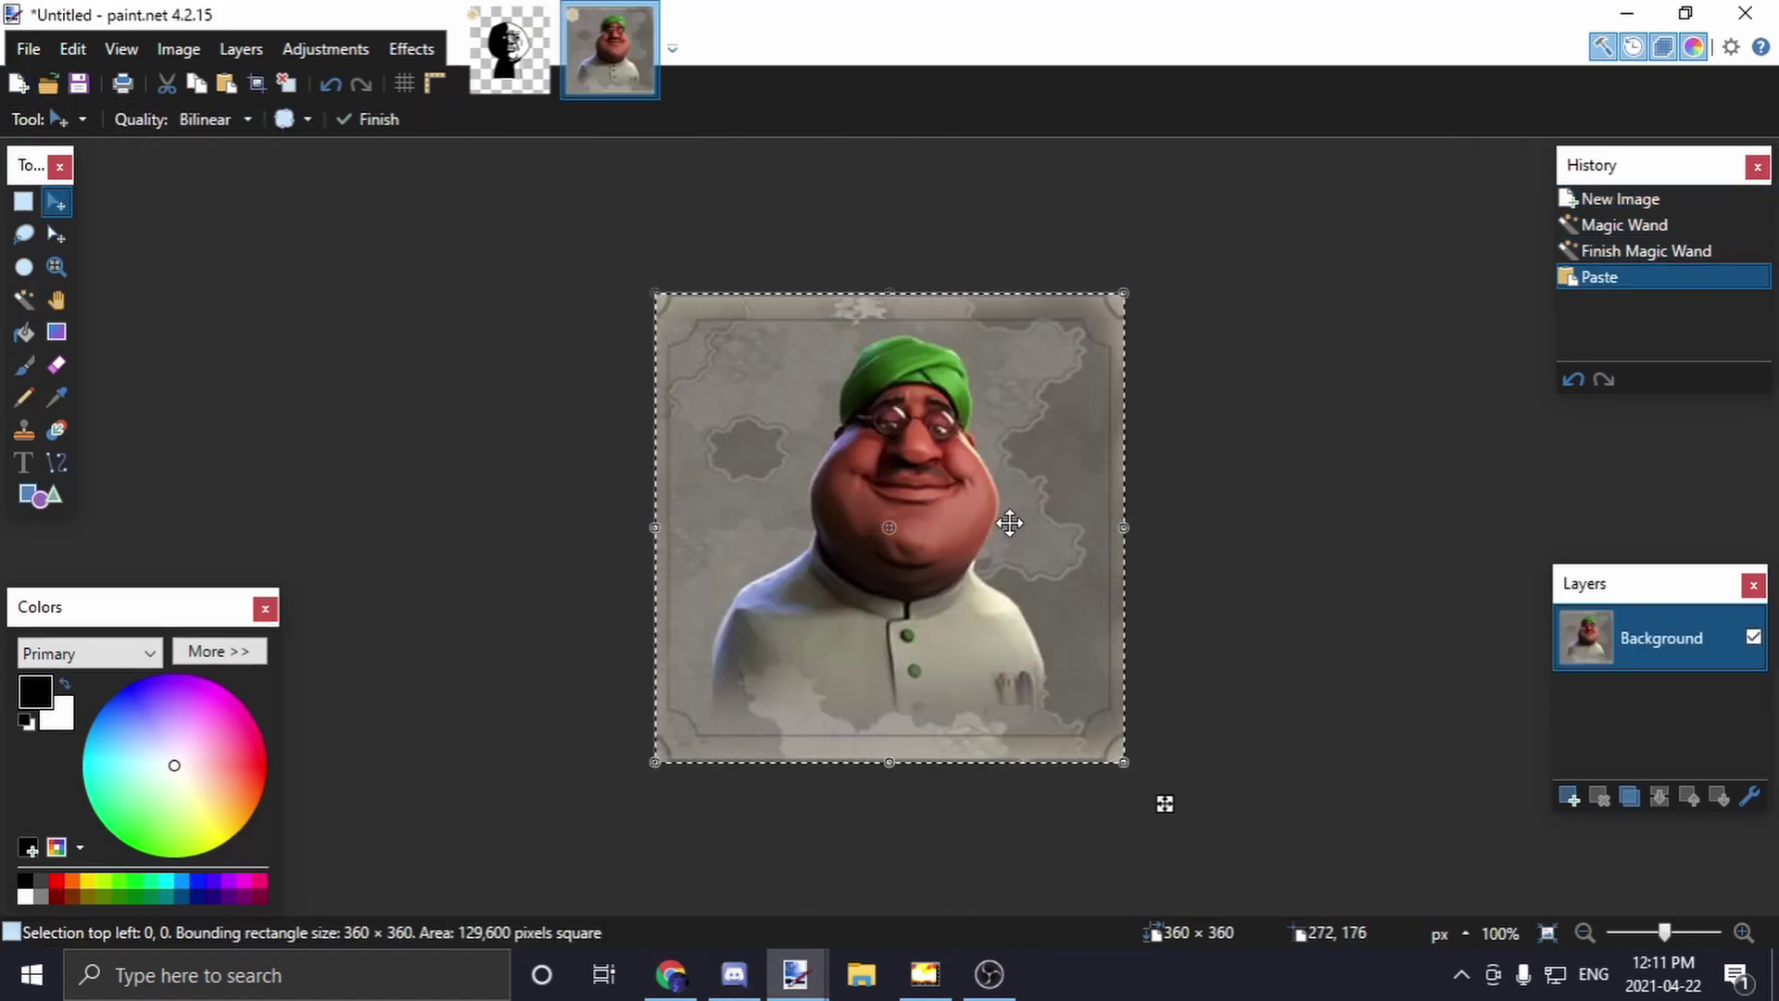
{"action": "key", "text": "ctrl+d"}
Sample the dark reddish-brown skin from the portrait's cheek as the primary color, and return to the face drawing with the Paint Bucket
{"action": "left_click", "coordinate": [58, 396]}
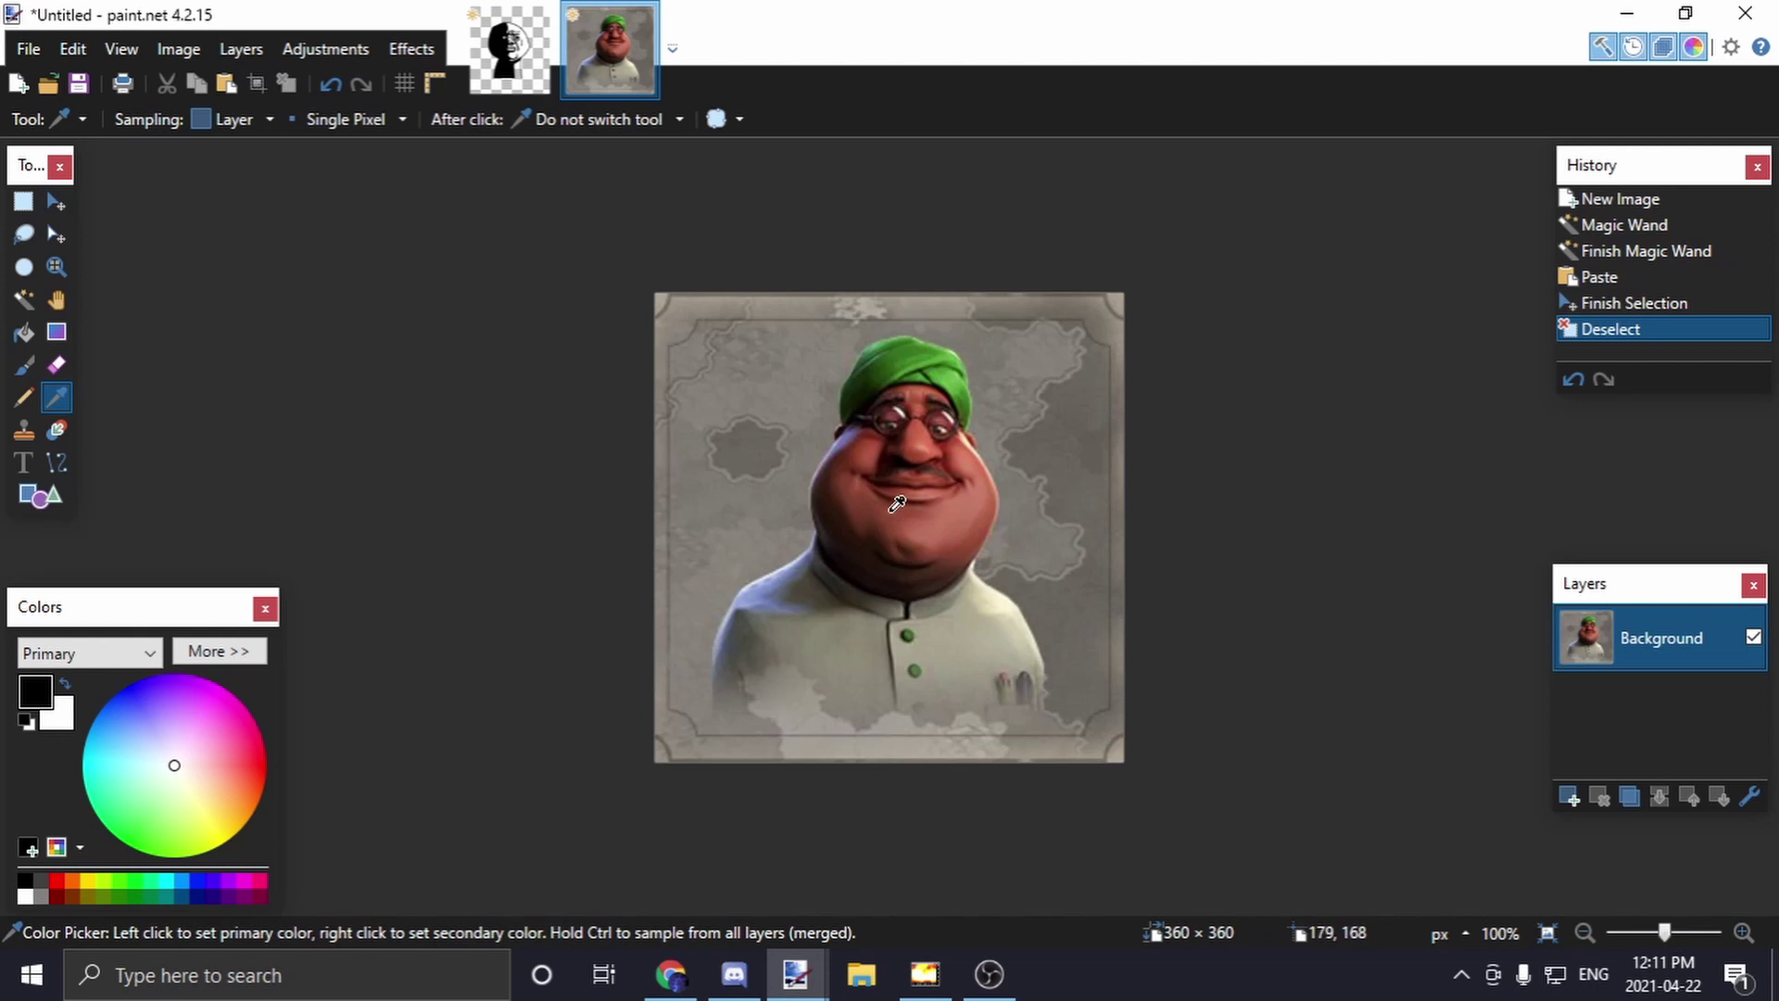
{"action": "left_click", "coordinate": [863, 500]}
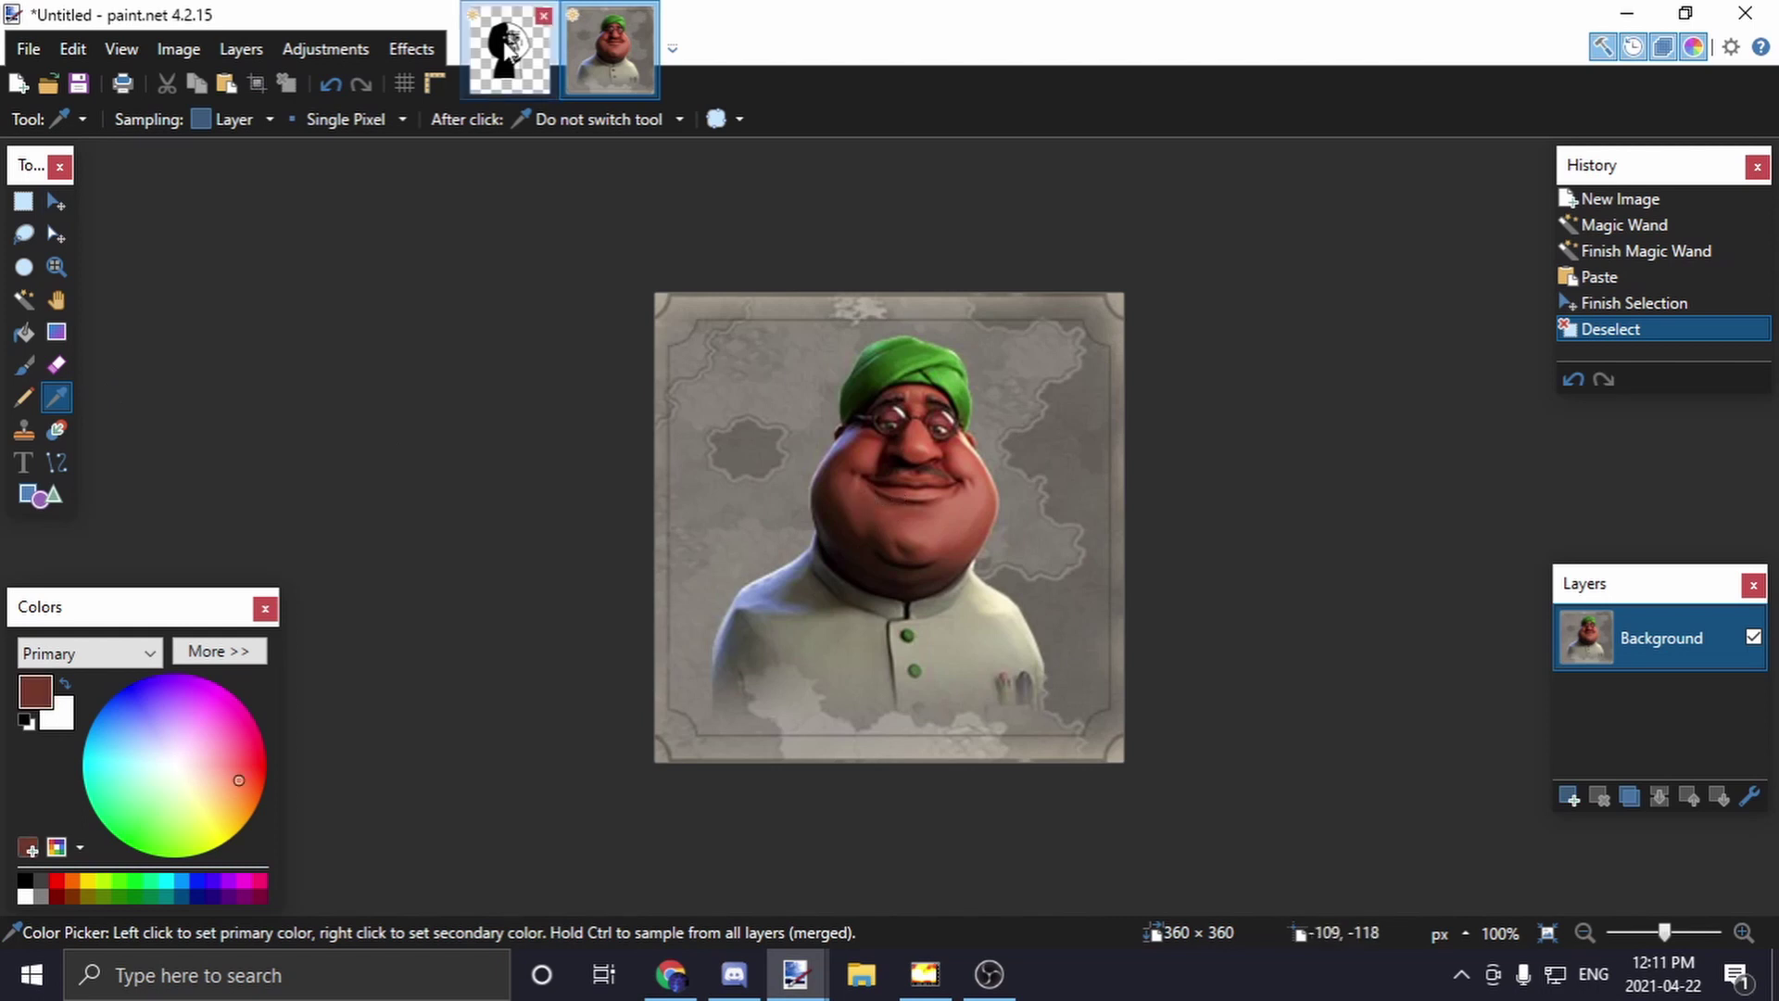
{"action": "left_click", "coordinate": [510, 49]}
{"action": "key", "text": "f"}
{"action": "scroll", "coordinate": [778, 502], "scroll_direction": "up", "scroll_amount": 4}
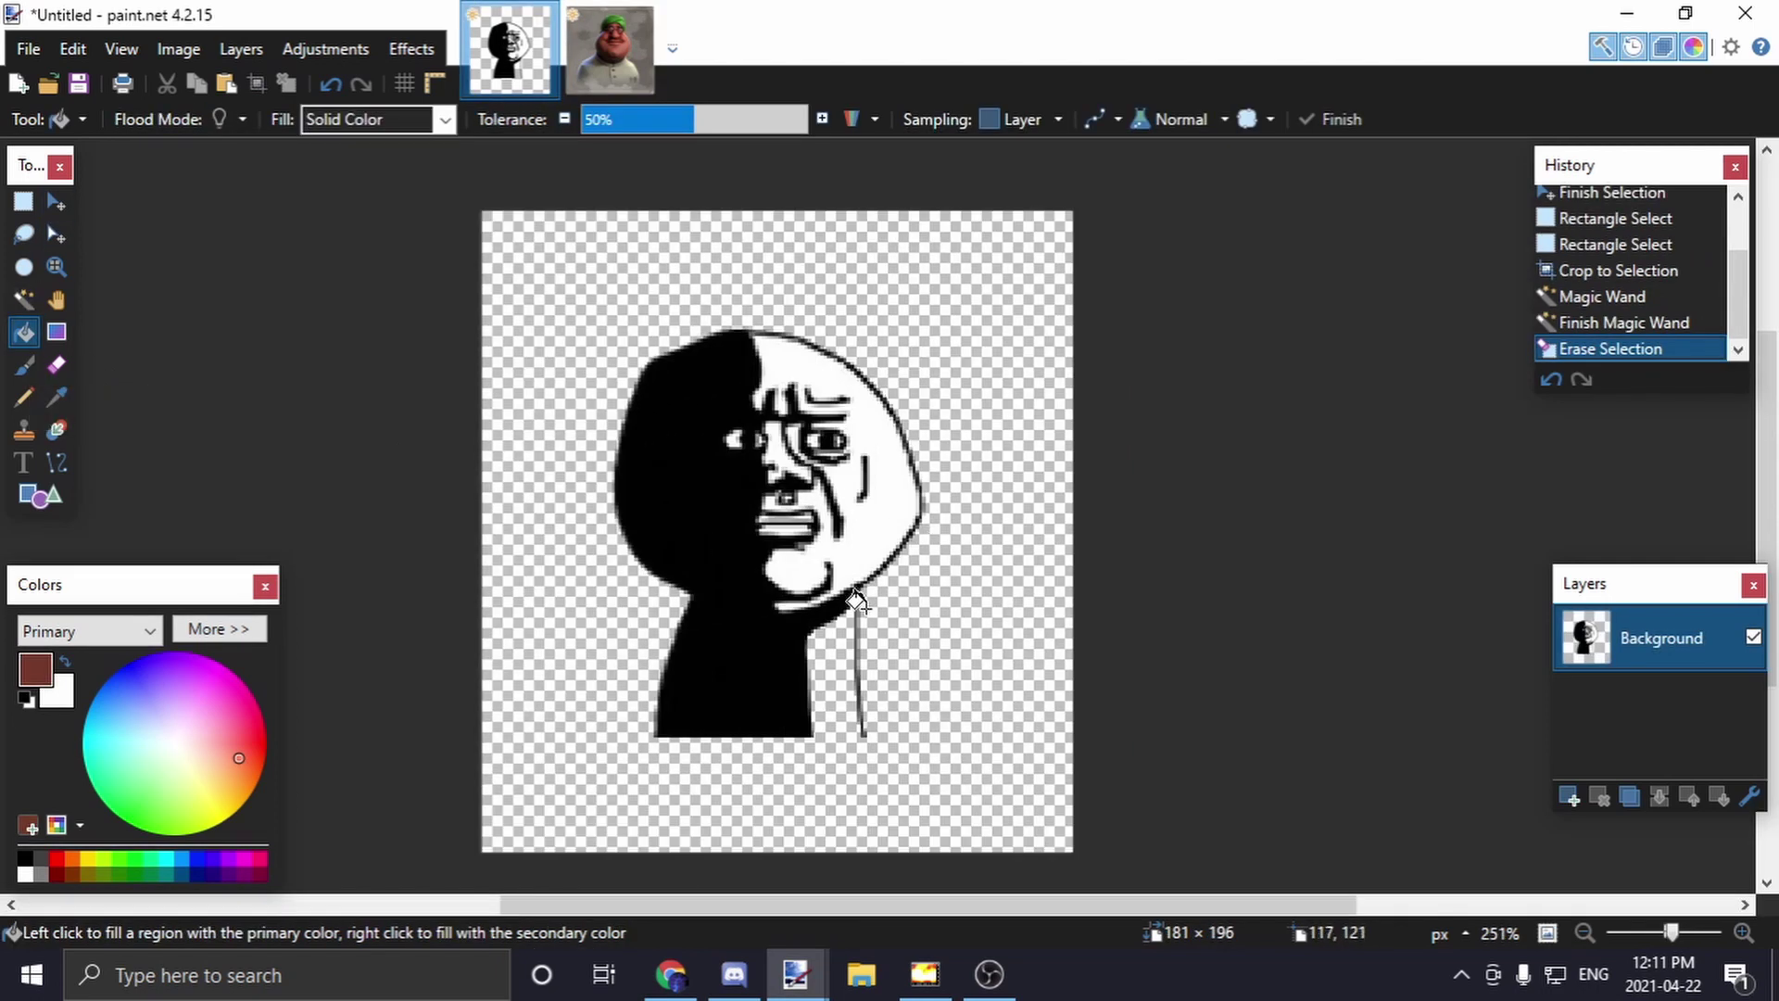
Crop the face drawing to about 132 × 161 px, cutting off the empty area below the neck and at both sides
{"action": "left_click", "coordinate": [17, 208]}
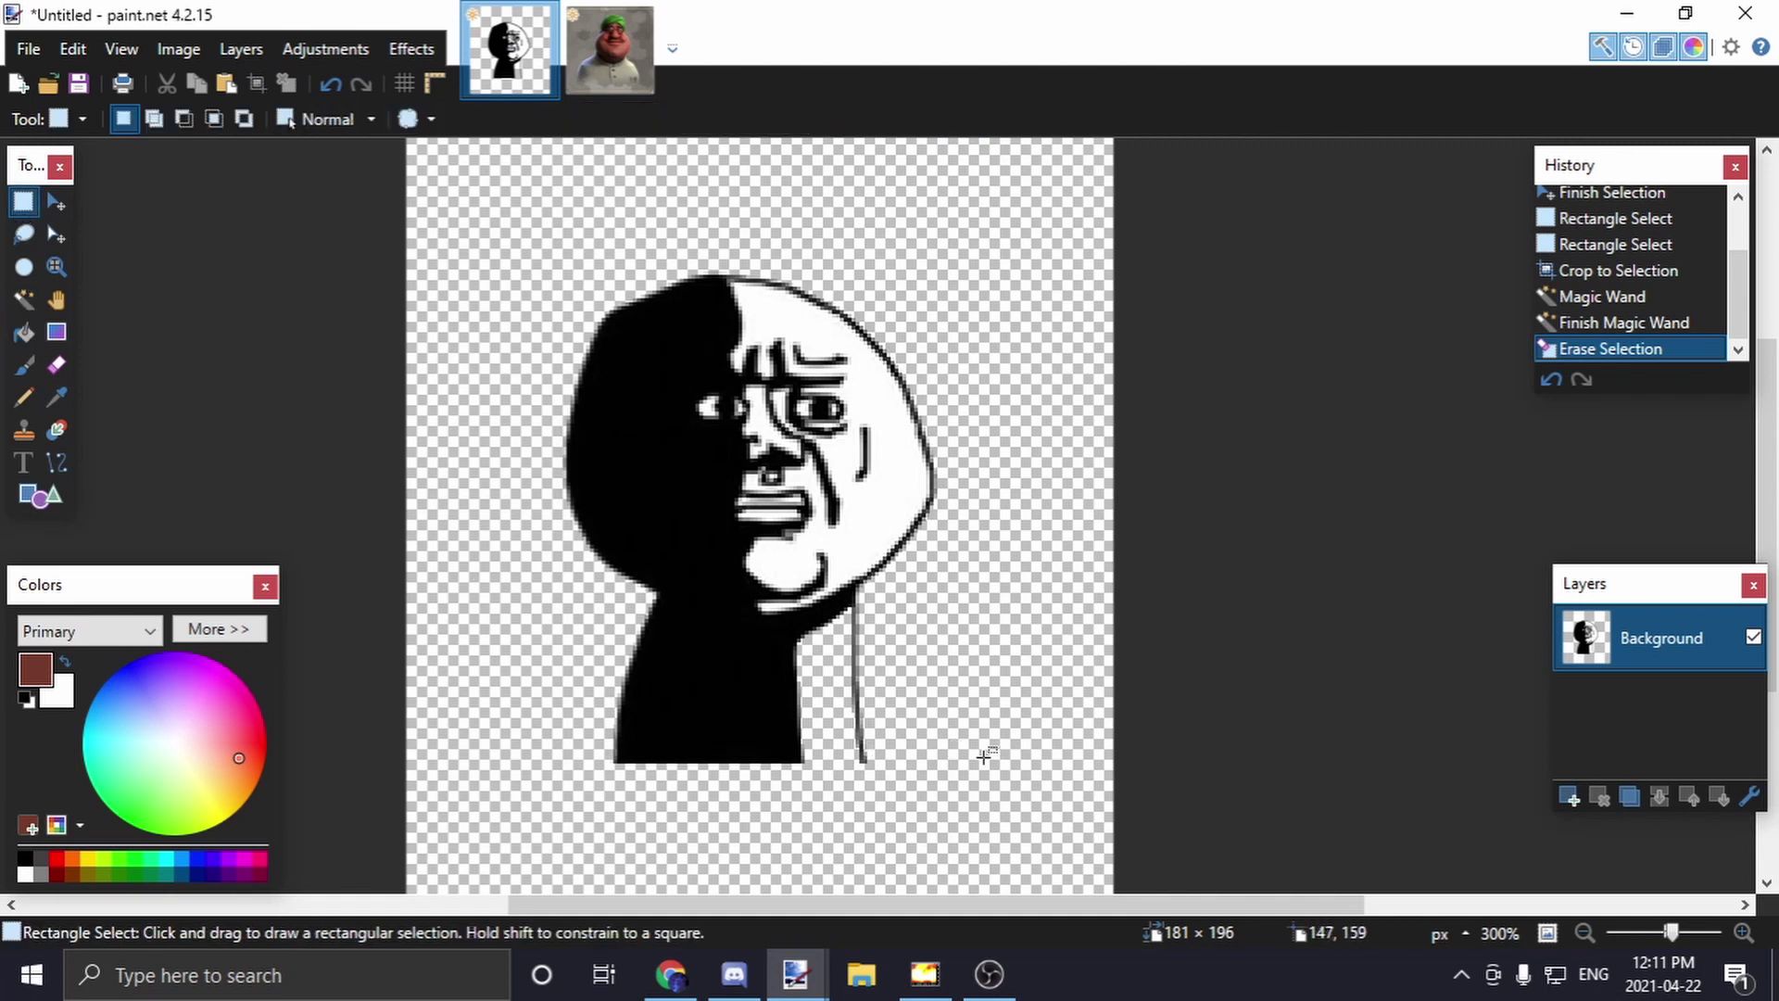
{"action": "left_click_drag", "start_coordinate": [991, 760], "coordinate": [476, 0]}
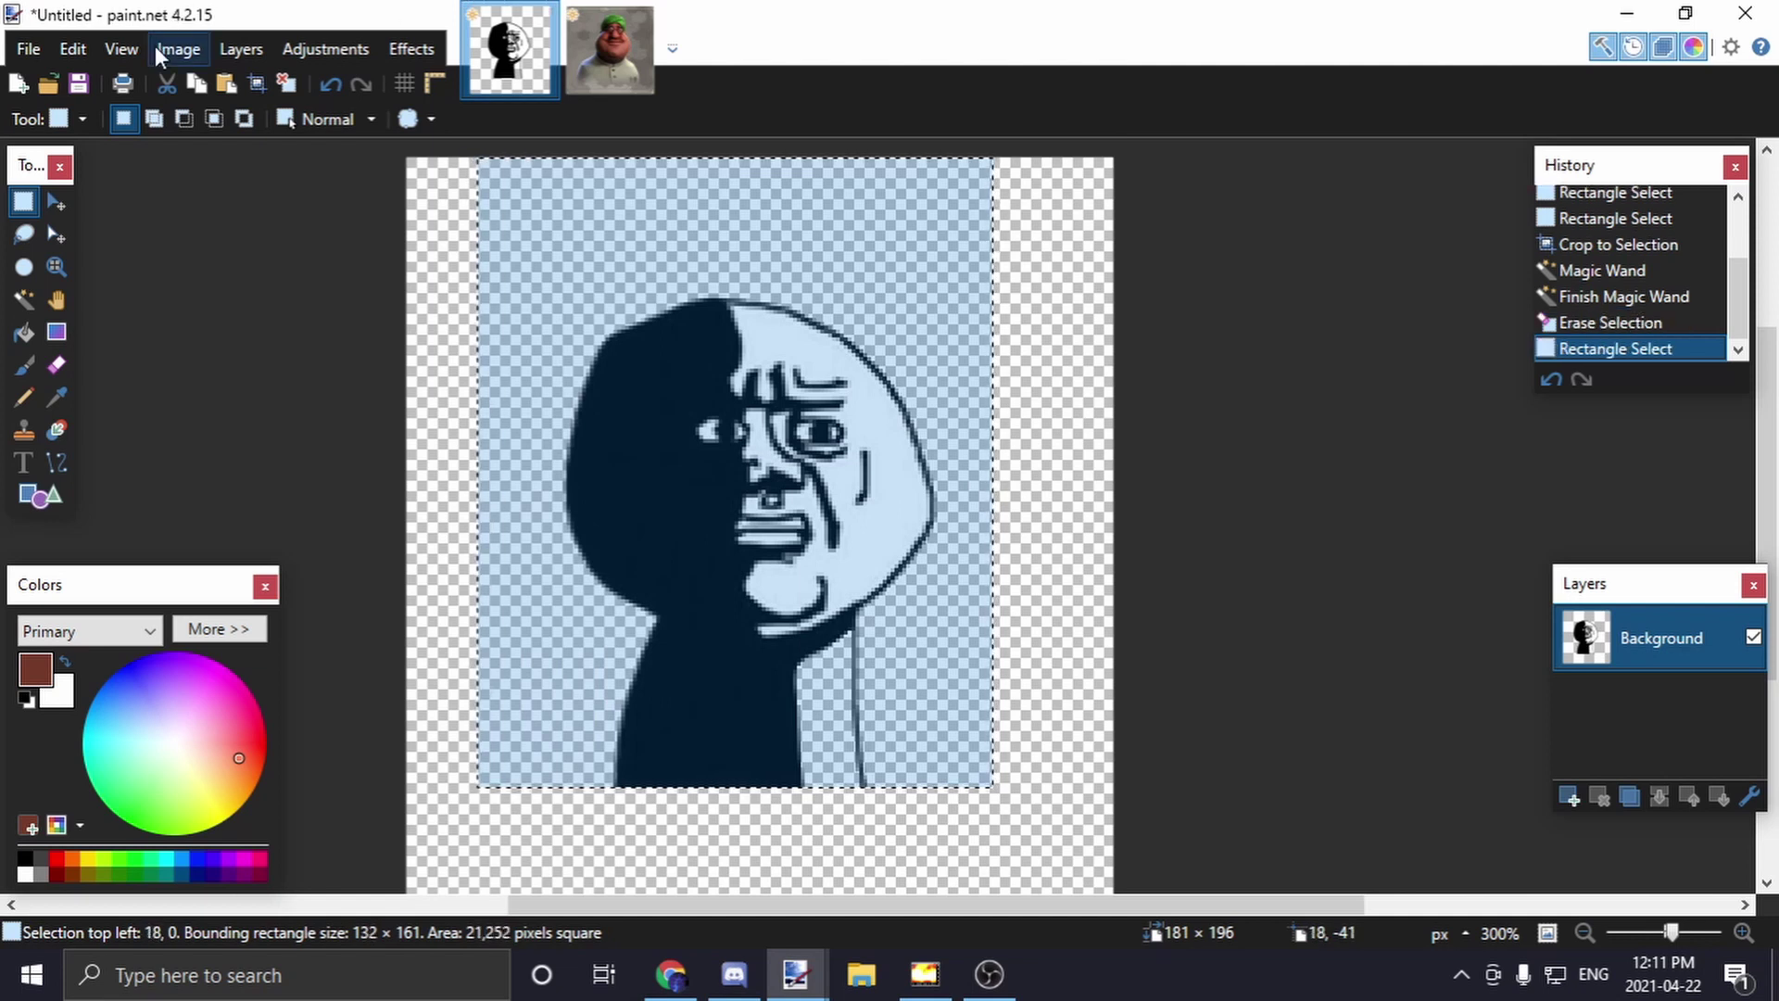
{"action": "left_click", "coordinate": [178, 48]}
{"action": "left_click", "coordinate": [218, 74]}
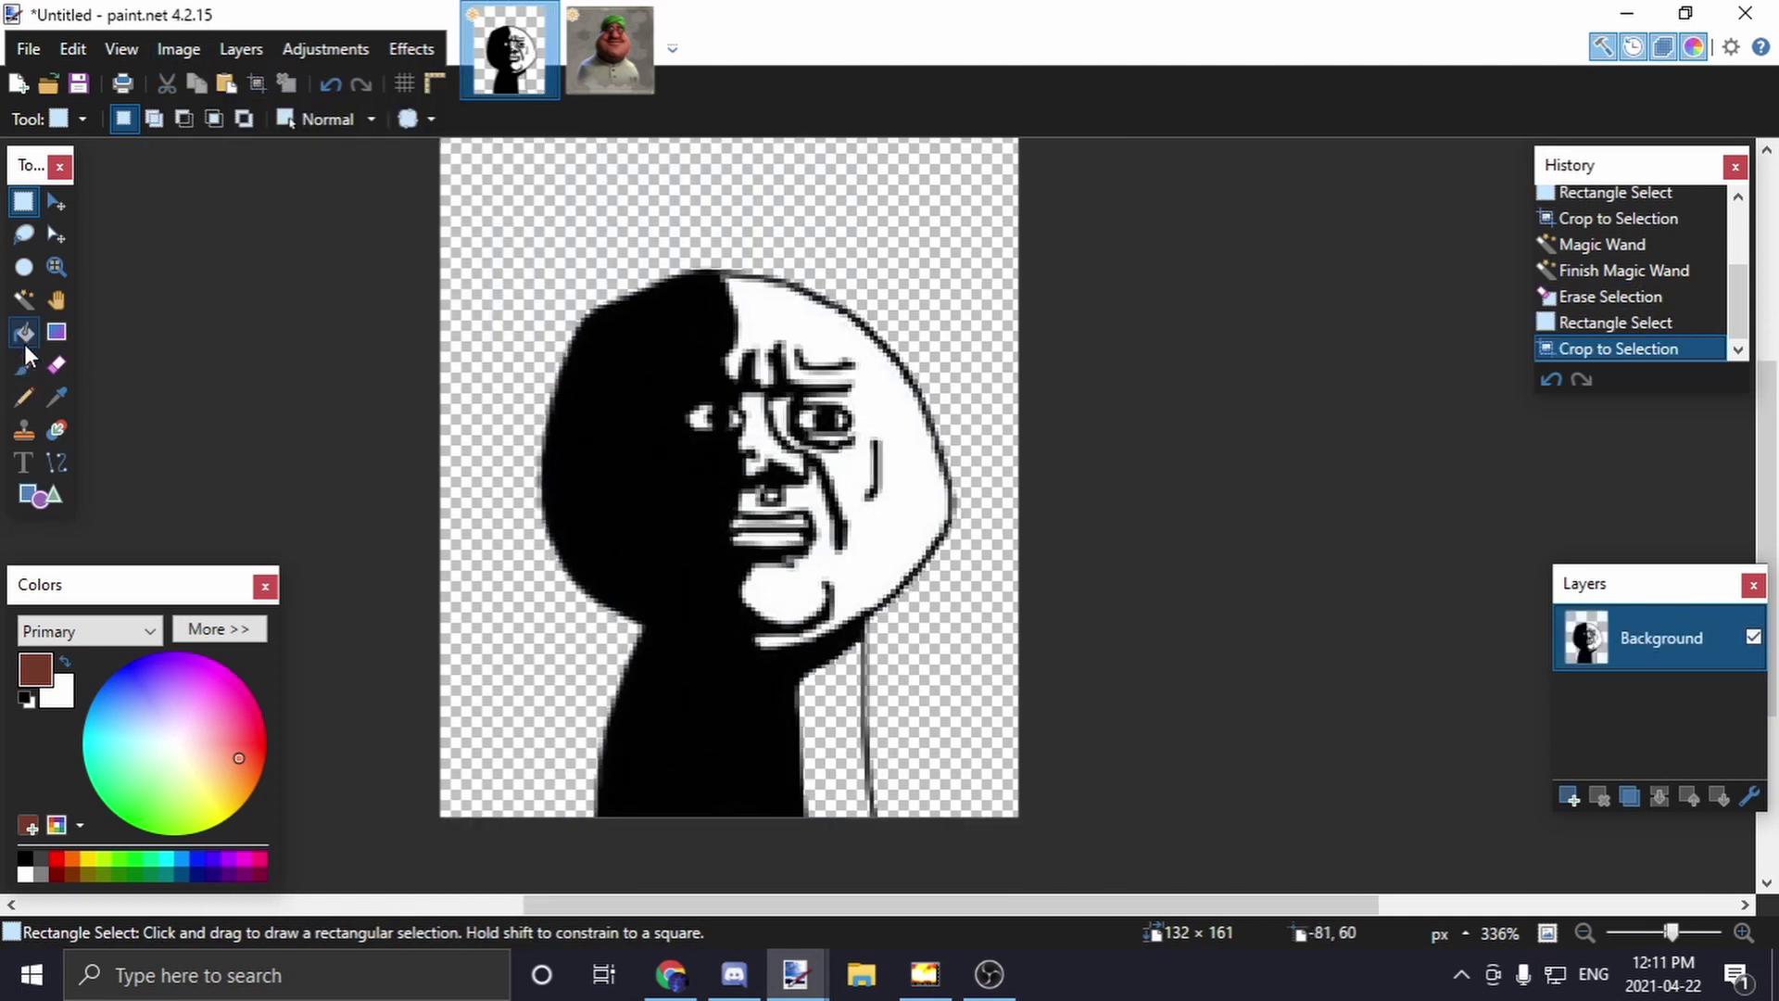
Fill the neck, the white half of the face and the strip under the chin with the sampled brown
{"action": "left_click", "coordinate": [24, 333]}
{"action": "left_click", "coordinate": [824, 695]}
{"action": "left_click", "coordinate": [892, 548]}
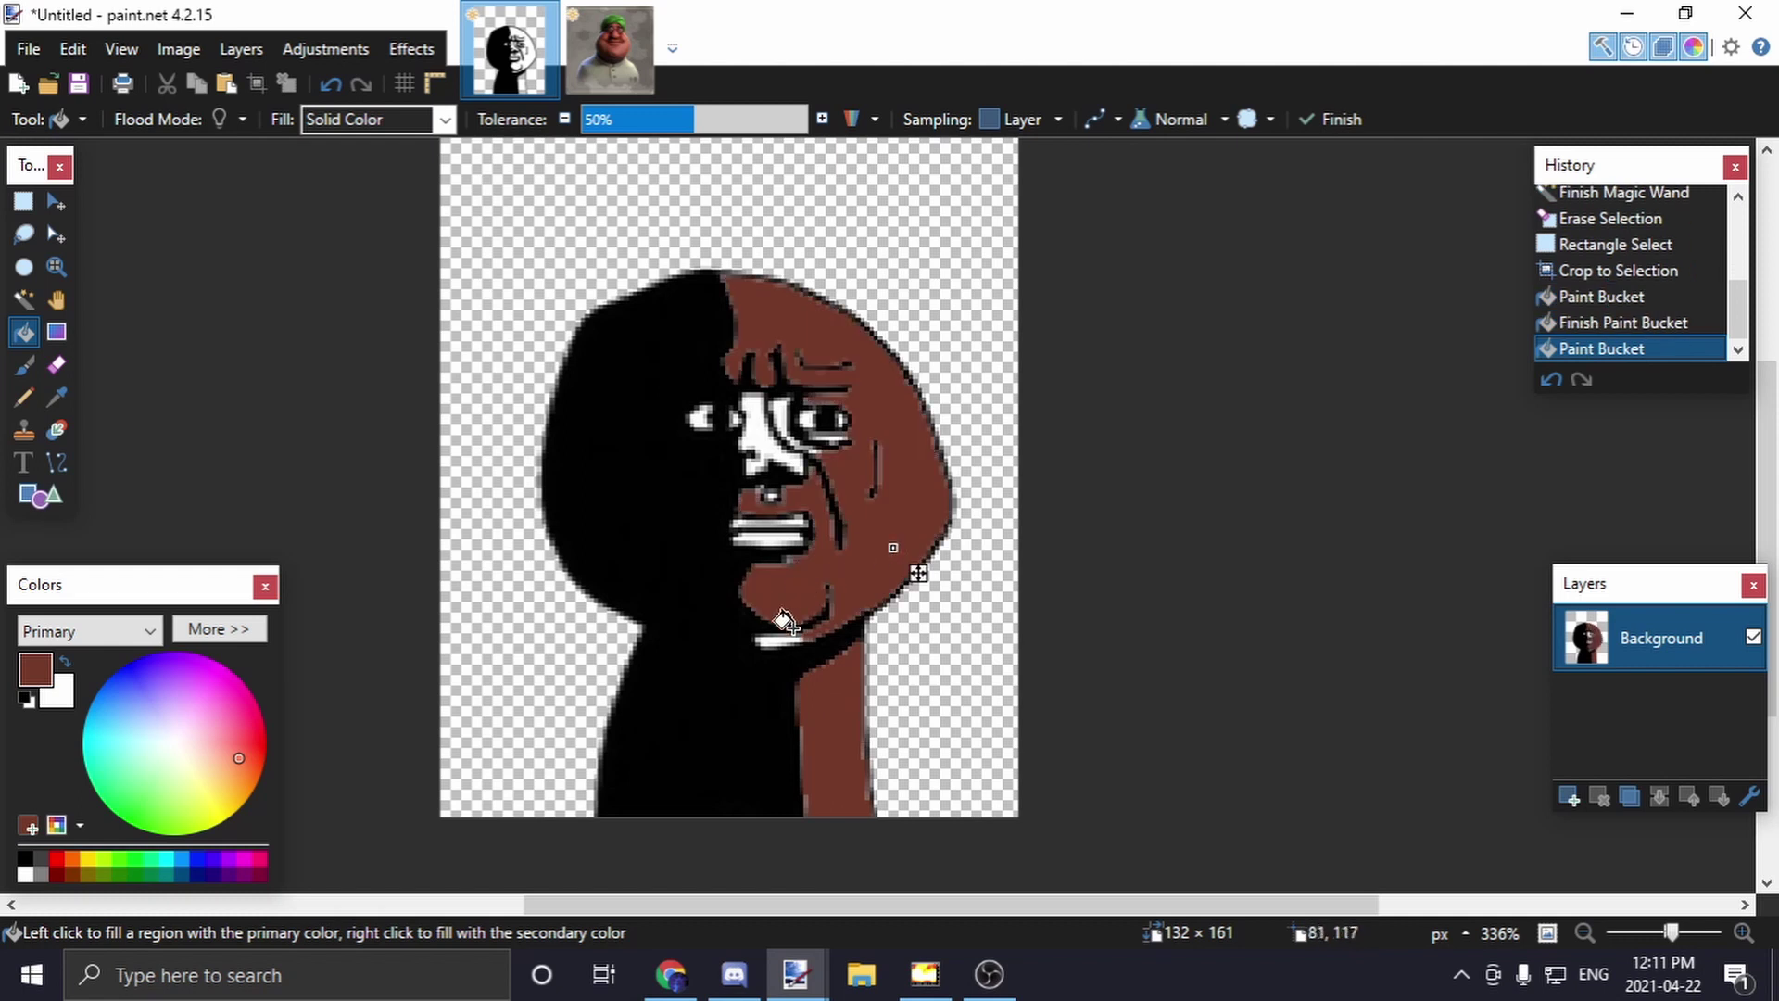
{"action": "left_click", "coordinate": [773, 638]}
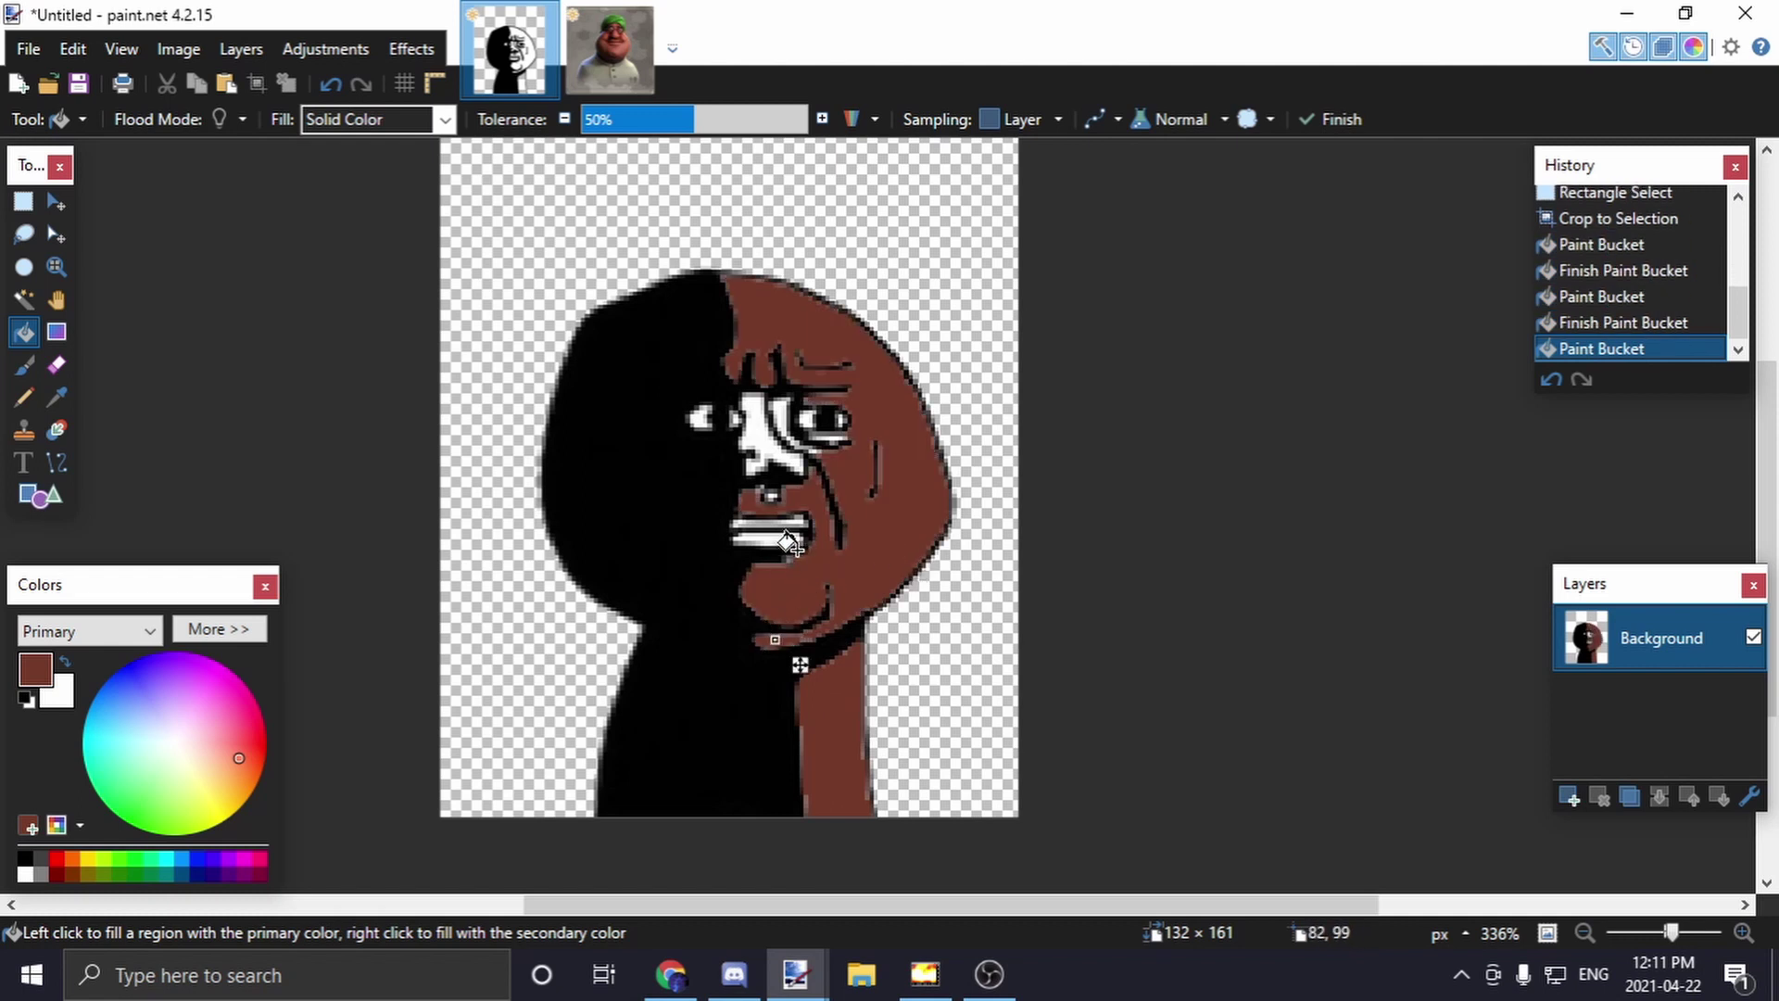
Fill the remaining white patches beside the nose, under the eye and on the nose with the same brown
{"action": "left_click", "coordinate": [780, 417]}
{"action": "scroll", "coordinate": [811, 467], "scroll_direction": "up", "scroll_amount": 6}
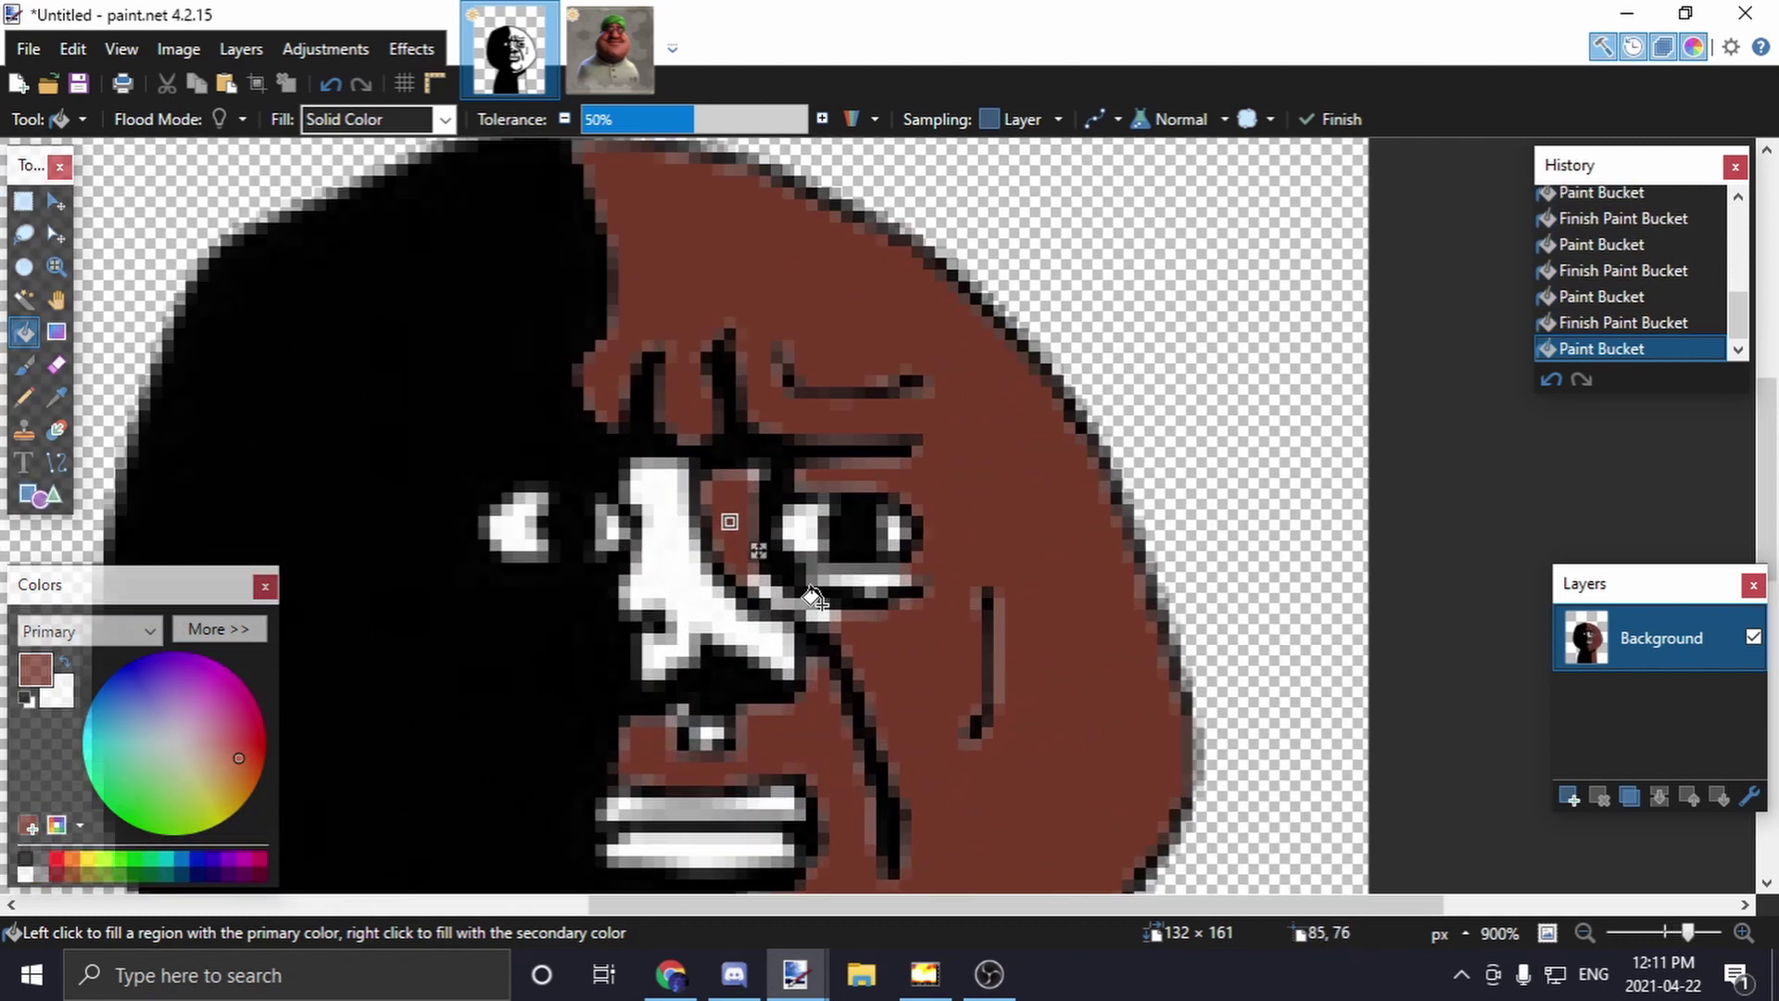
{"action": "left_click", "coordinate": [860, 577]}
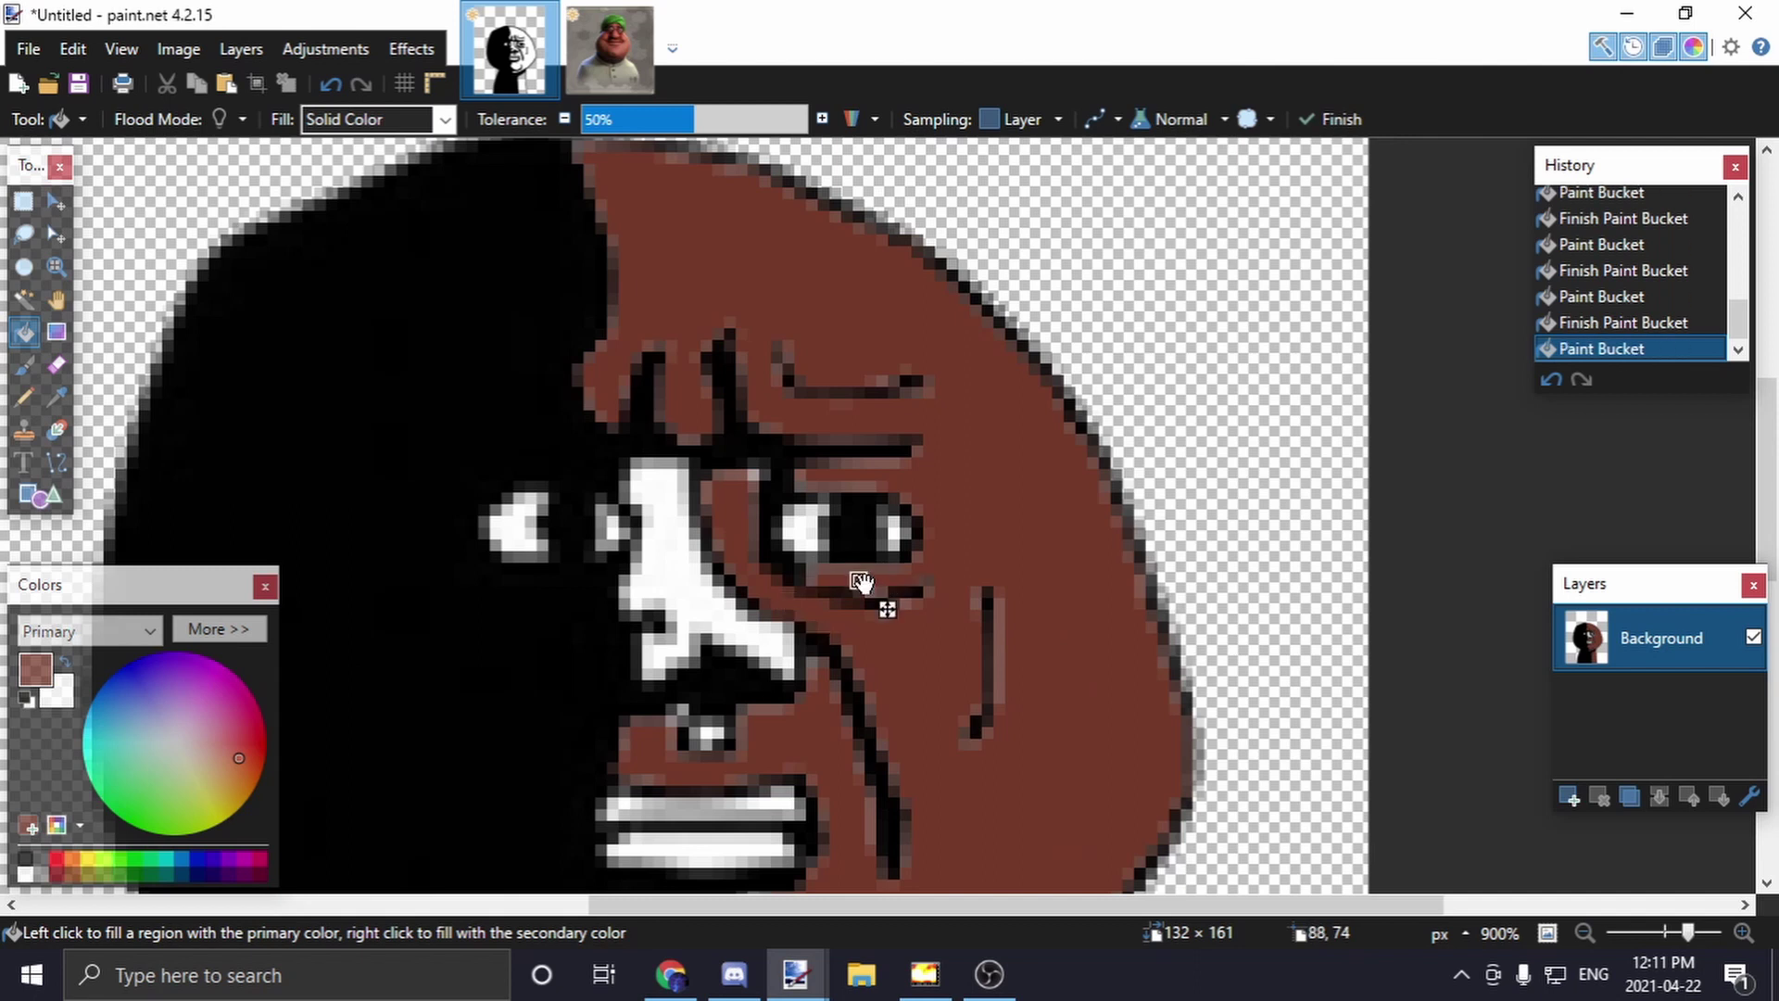
{"action": "left_click", "coordinate": [675, 602]}
Sample a lighter red from the portrait's face to recolor the nose fill, and return to the face drawing
{"action": "scroll", "coordinate": [593, 407], "scroll_direction": "down", "scroll_amount": 3}
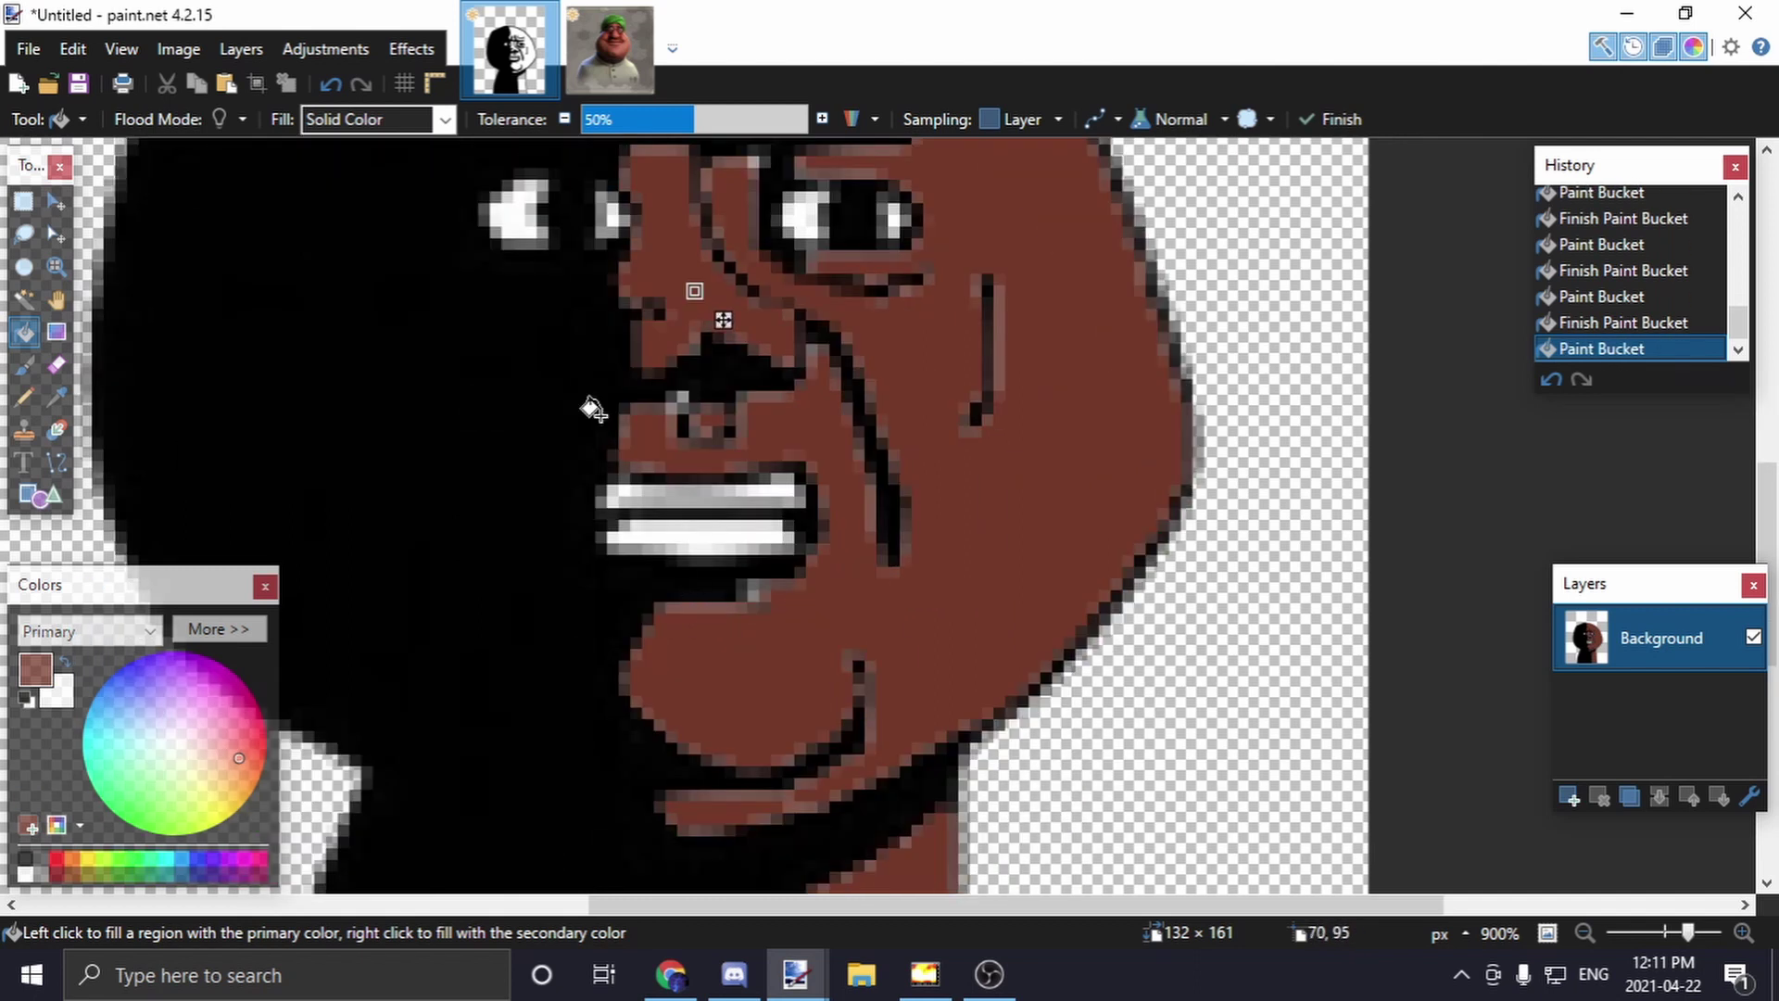
{"action": "left_click", "coordinate": [620, 78]}
{"action": "left_click", "coordinate": [57, 396]}
{"action": "scroll", "coordinate": [901, 427], "scroll_direction": "up", "scroll_amount": 2}
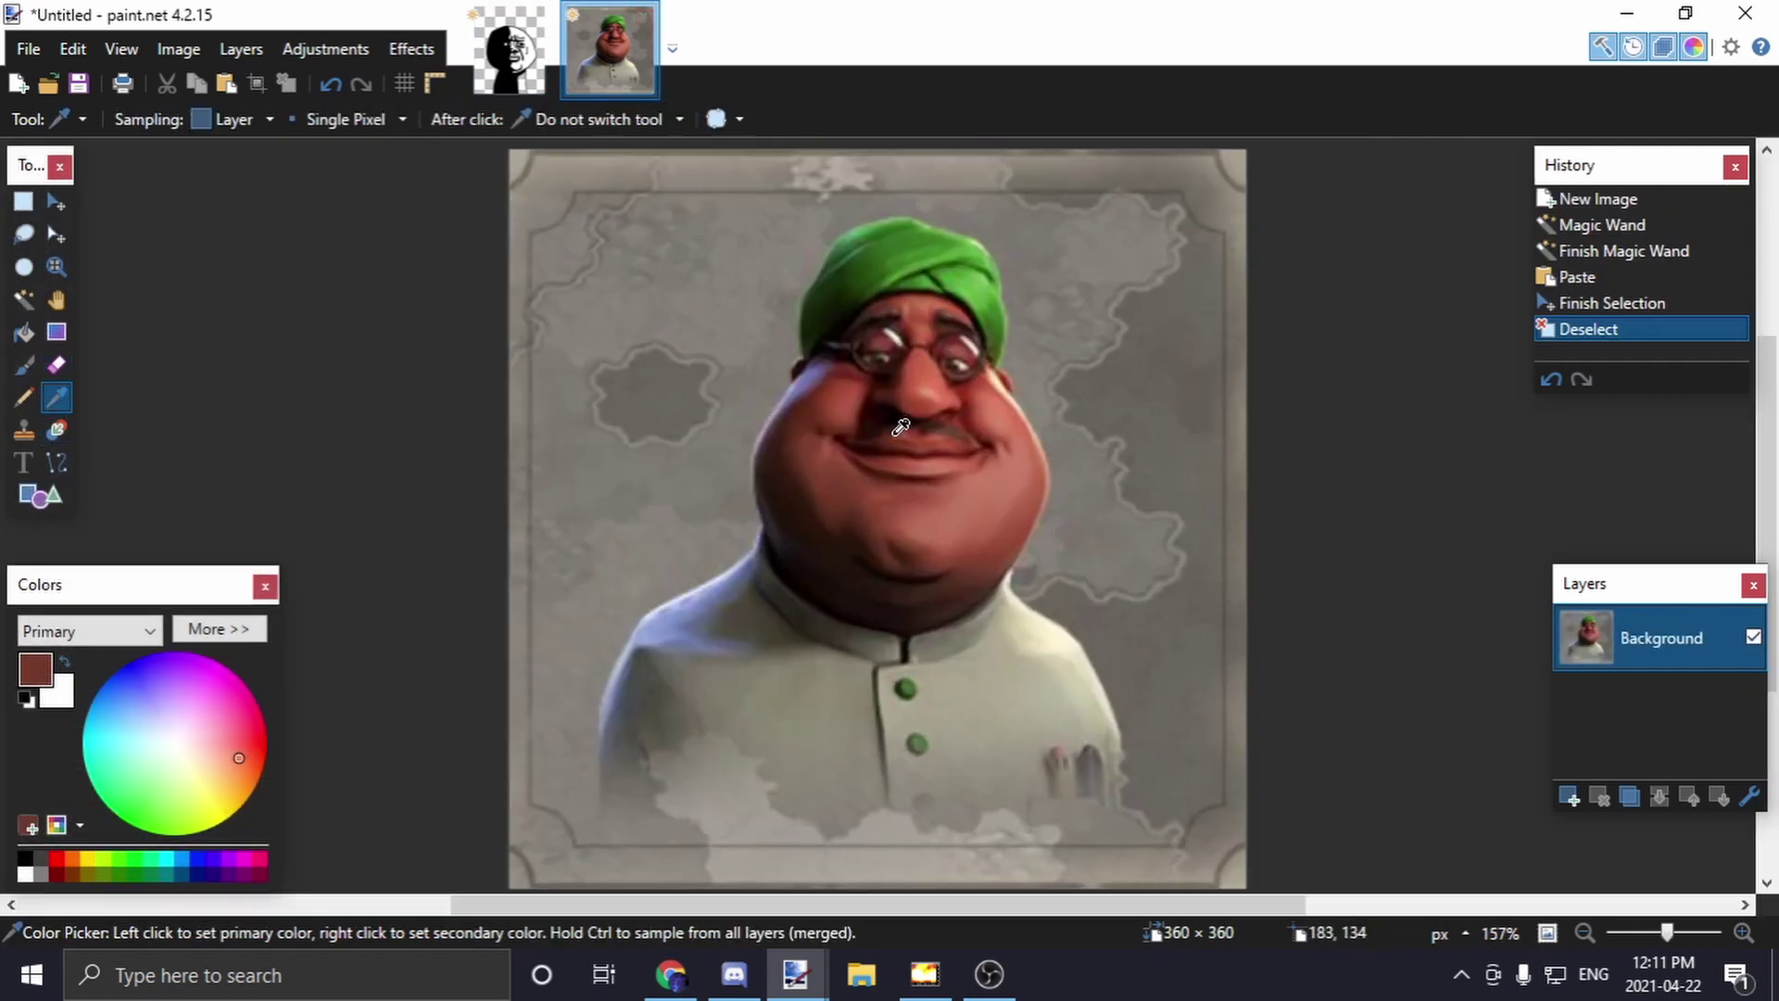
{"action": "left_click", "coordinate": [509, 51]}
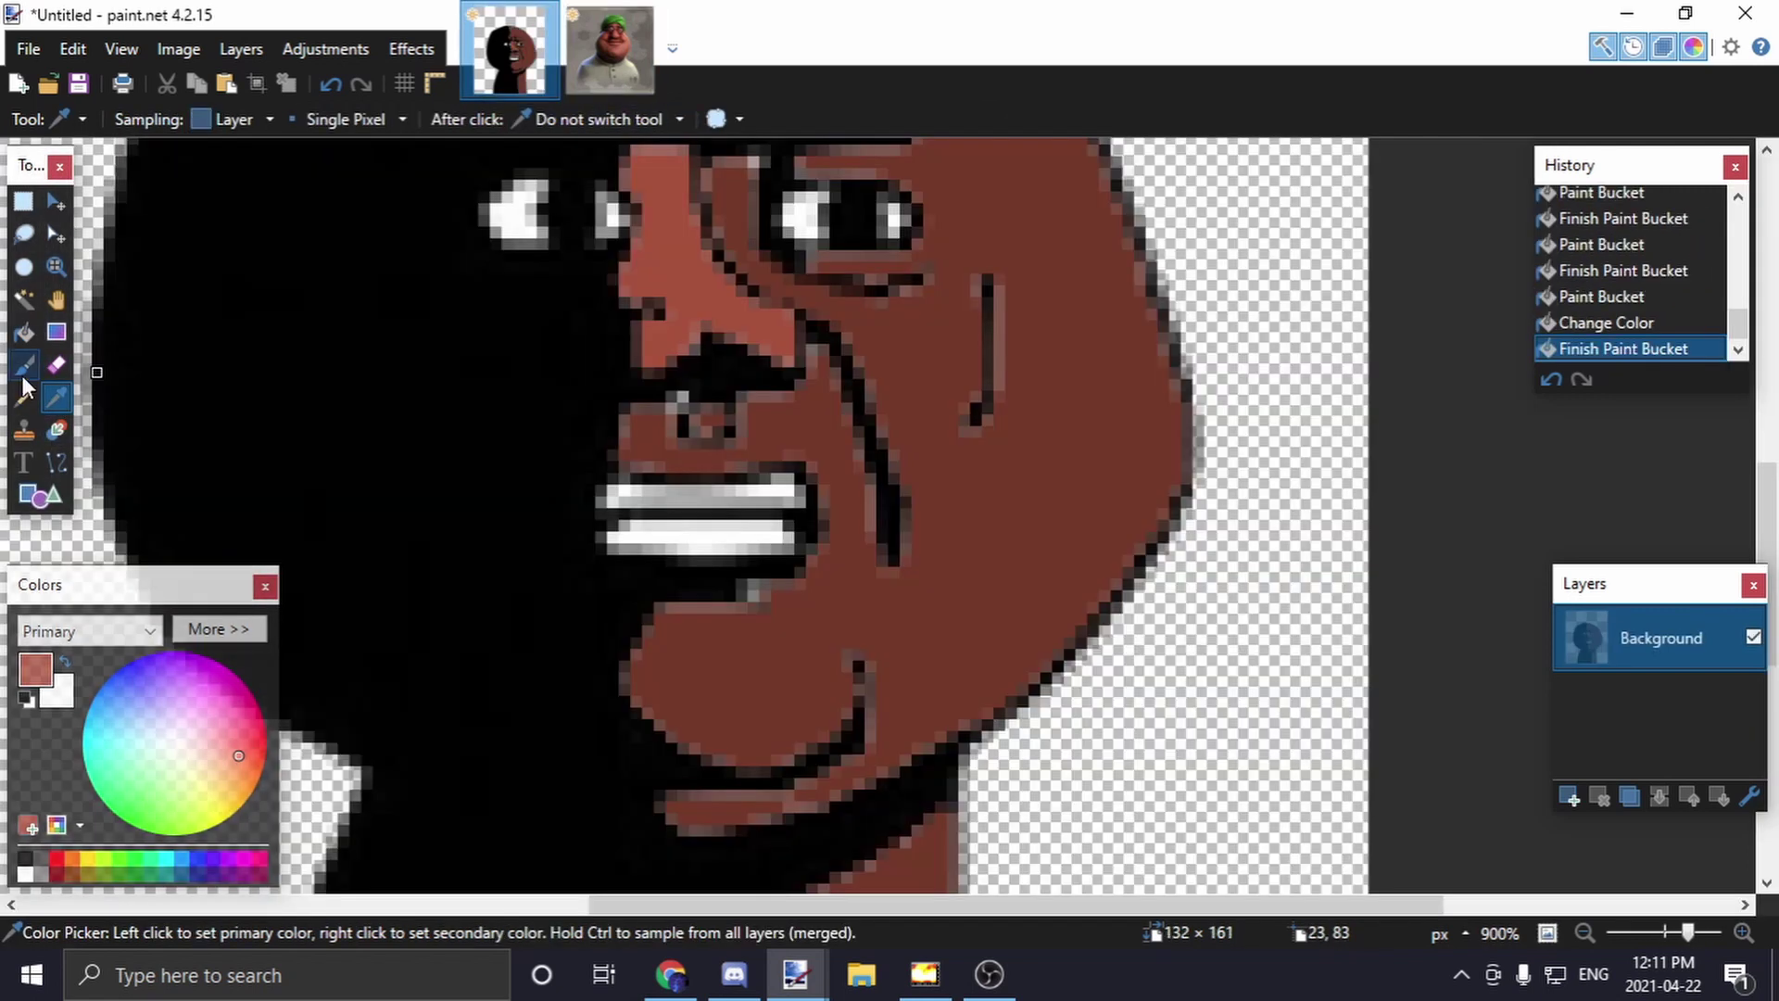
Fill both lips with the lighter red, undoing the spilled upper-lip fill and redoing it with the tolerance raised to 56%
{"action": "left_click", "coordinate": [24, 332]}
{"action": "left_click", "coordinate": [718, 536]}
{"action": "left_click", "coordinate": [730, 501]}
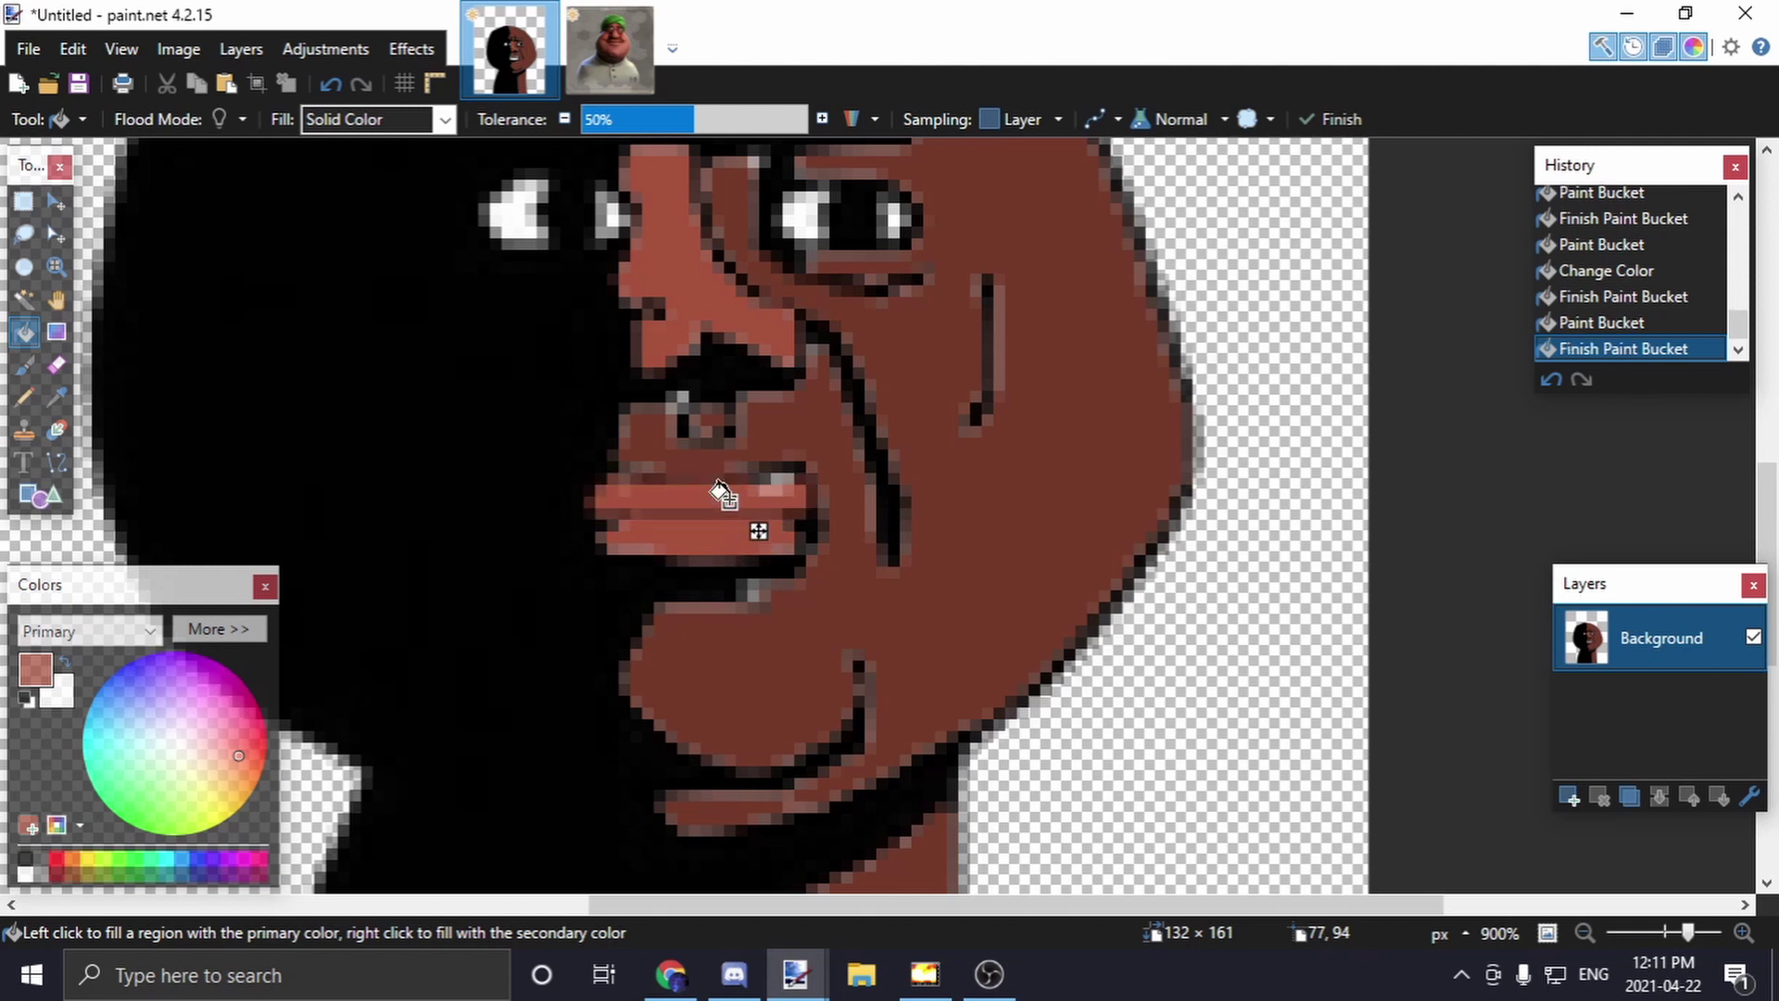
{"action": "key", "text": "ctrl+z"}
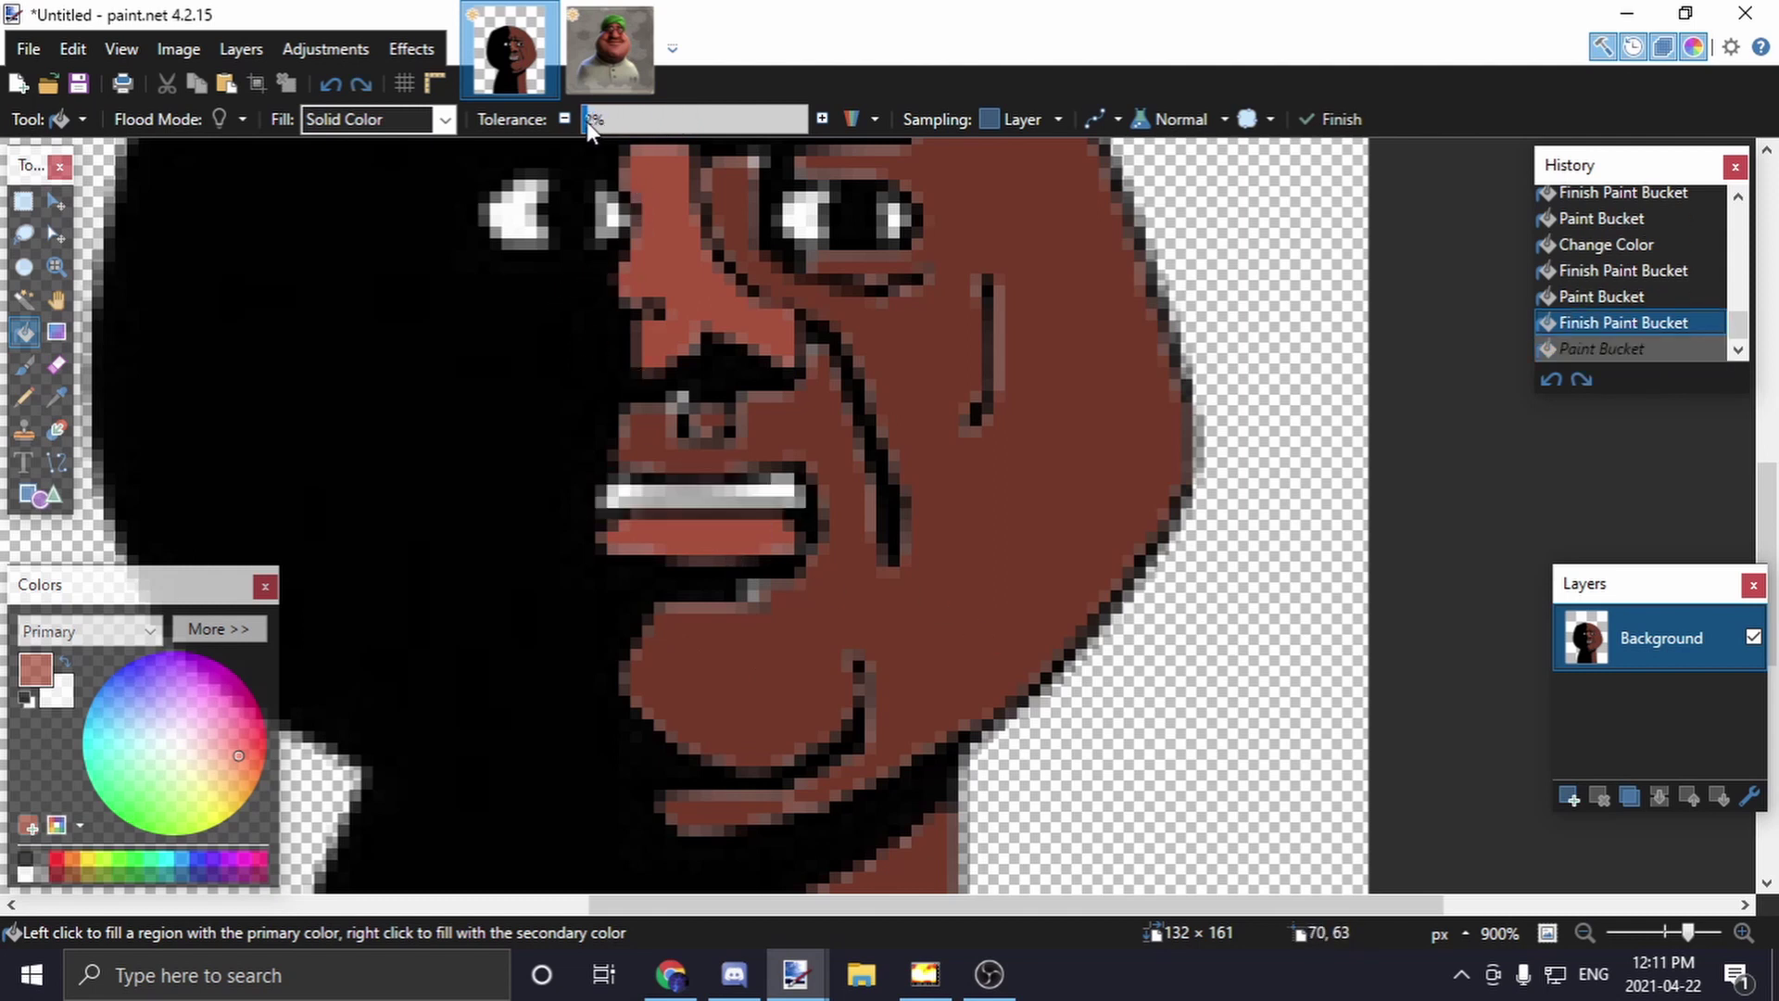
{"action": "left_click", "coordinate": [756, 489]}
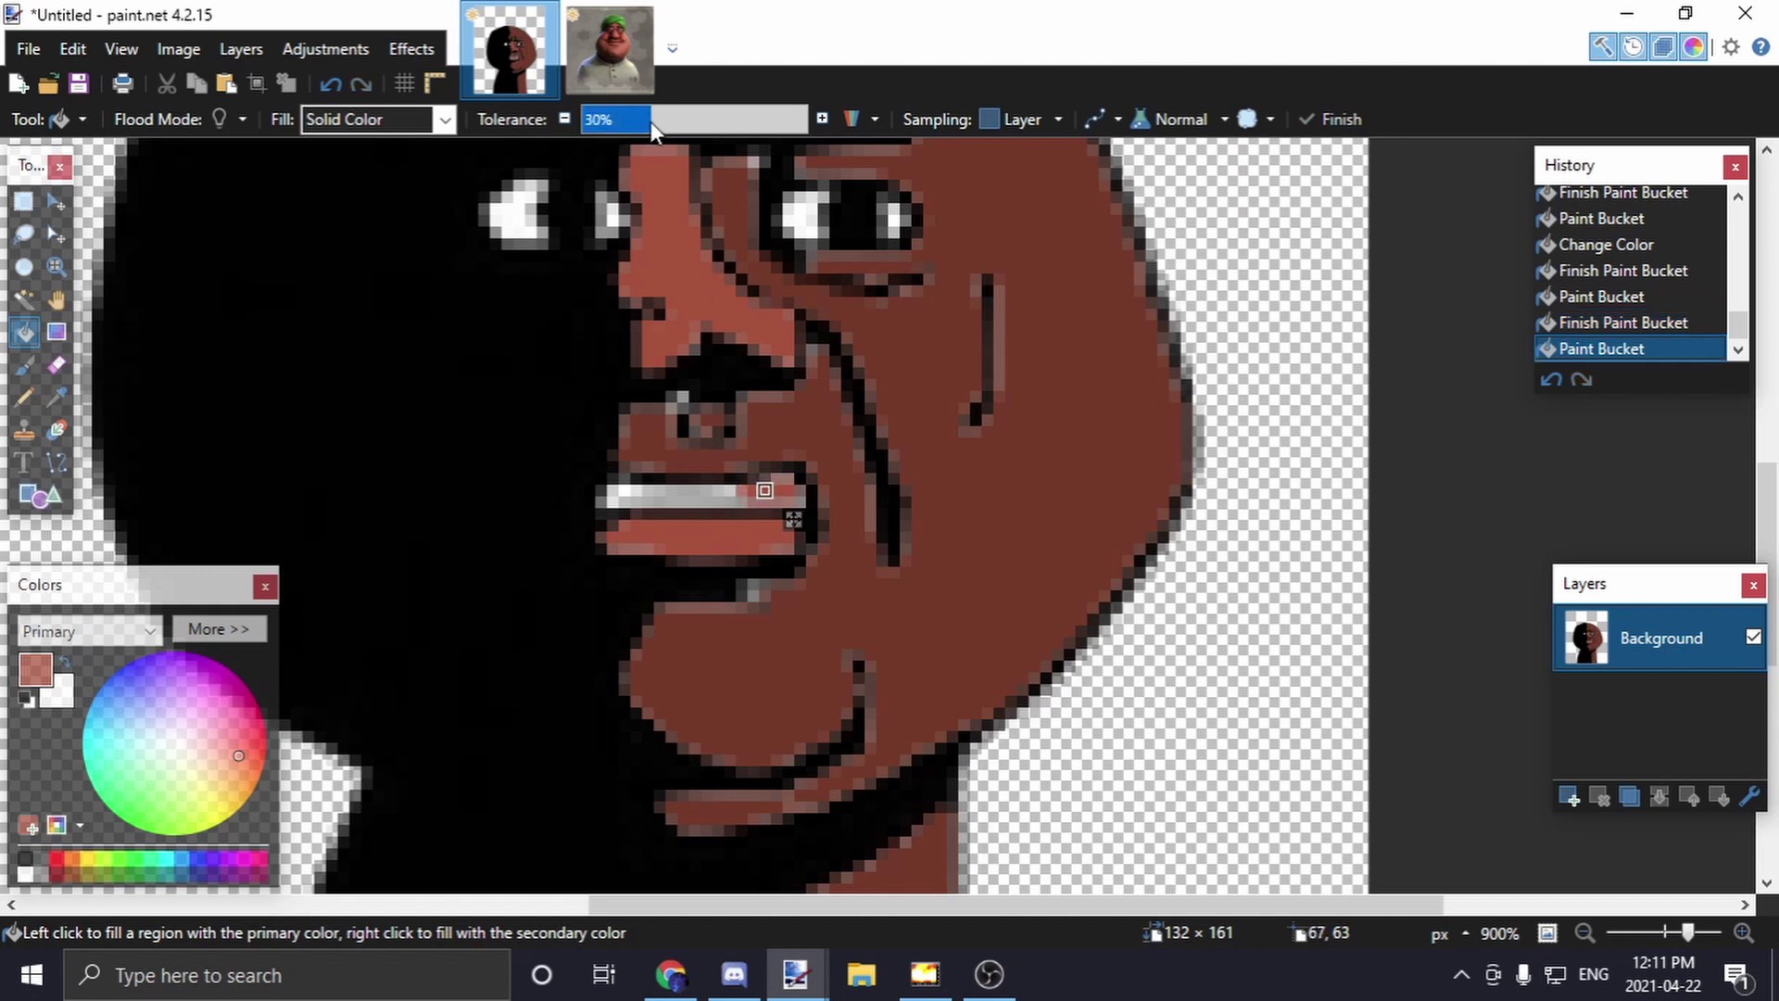
{"action": "left_click_drag", "start_coordinate": [650, 121], "coordinate": [706, 134]}
{"action": "key", "text": "Return"}
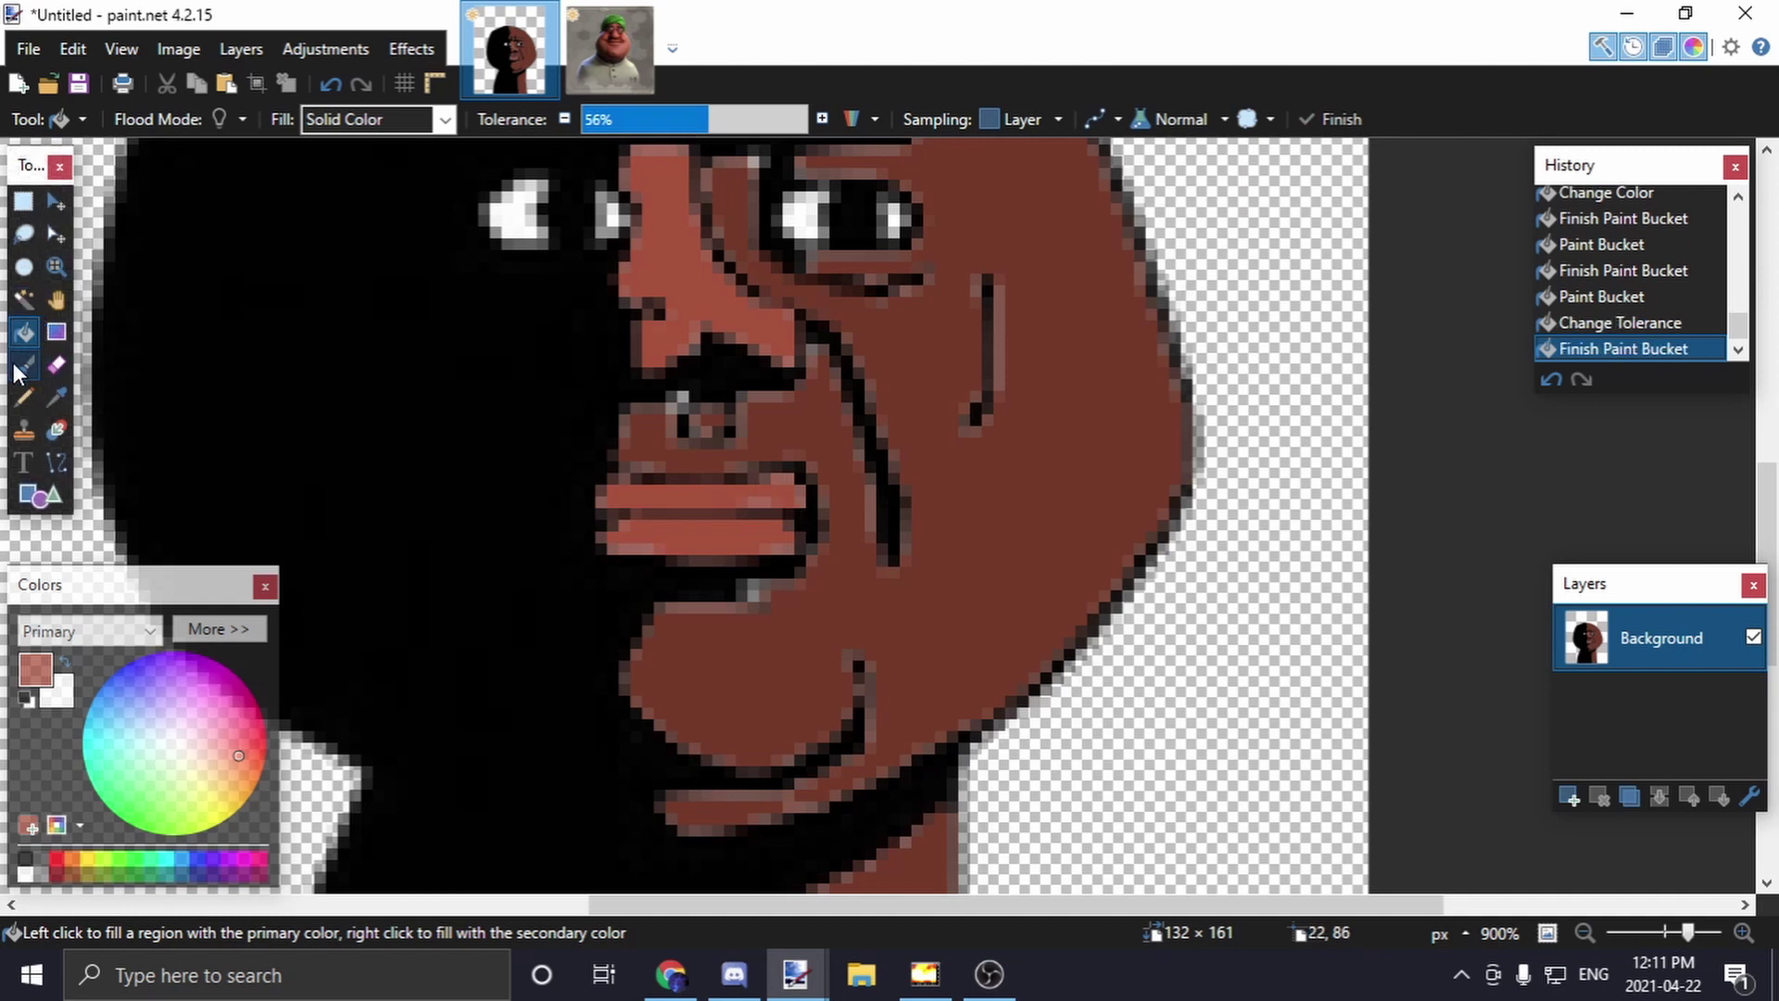
Redraw the dark lines between and above the lips with a black paintbrush of width 1 and 18% hardness
{"action": "left_click", "coordinate": [24, 365]}
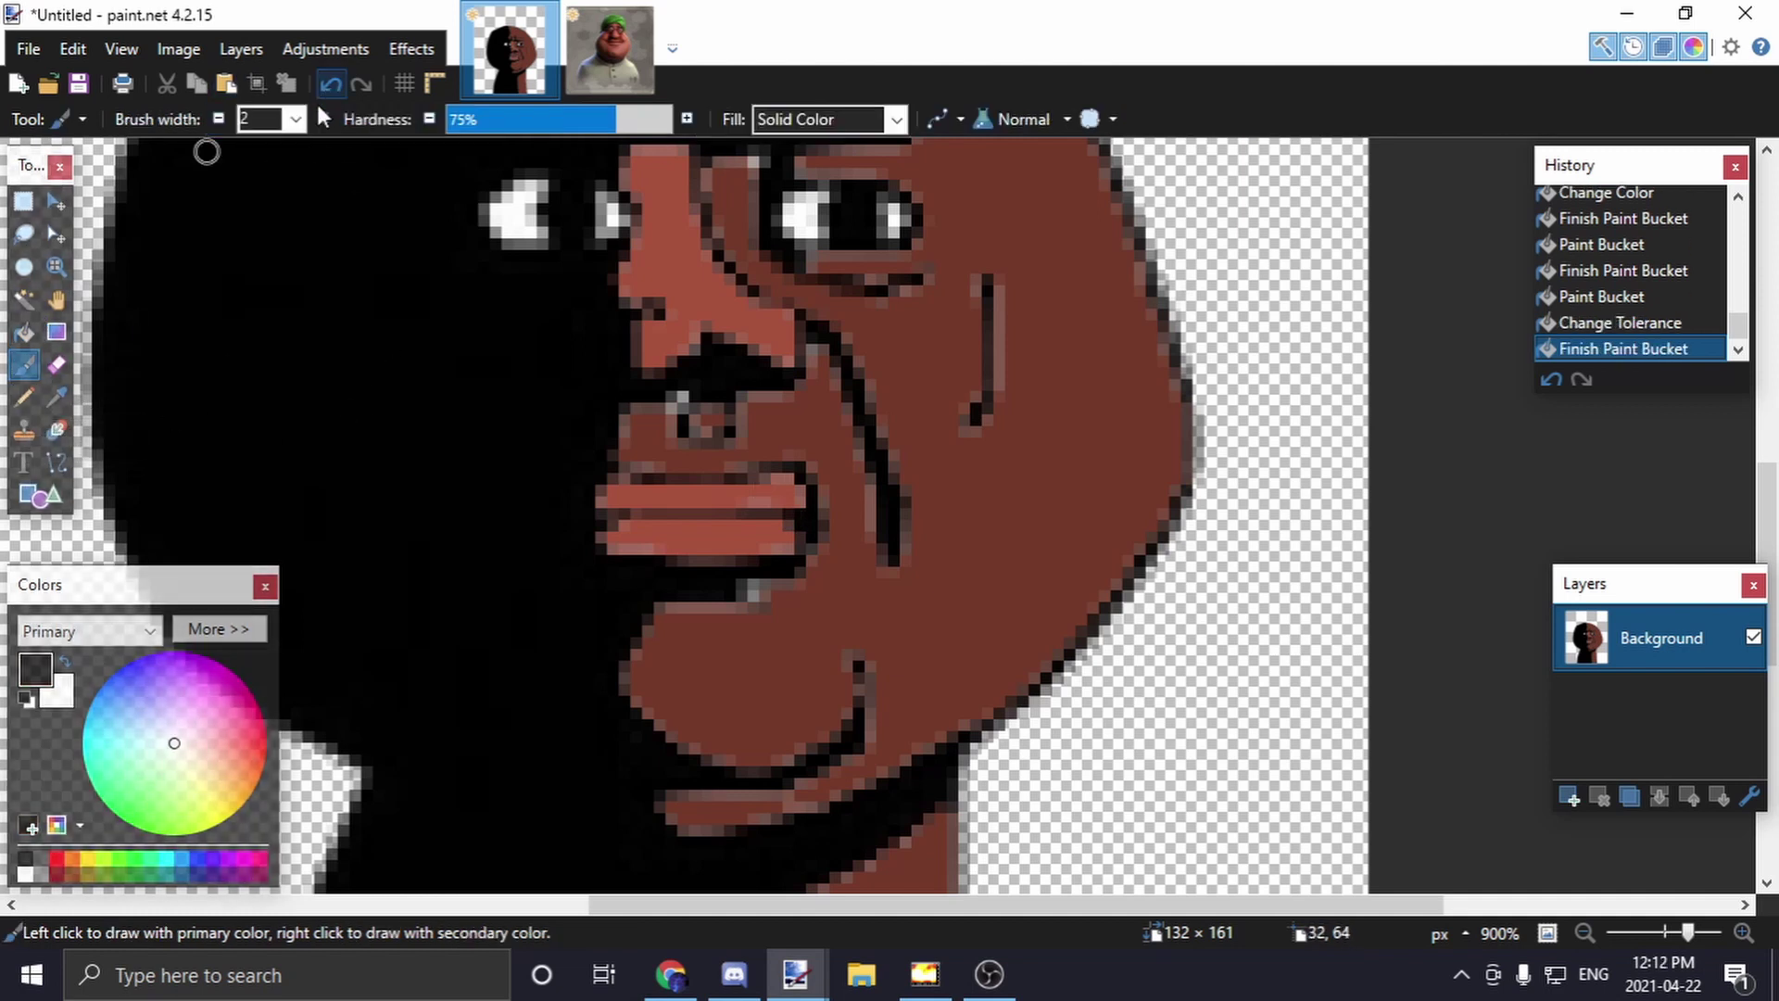
{"action": "left_click", "coordinate": [296, 119]}
{"action": "left_click", "coordinate": [283, 165]}
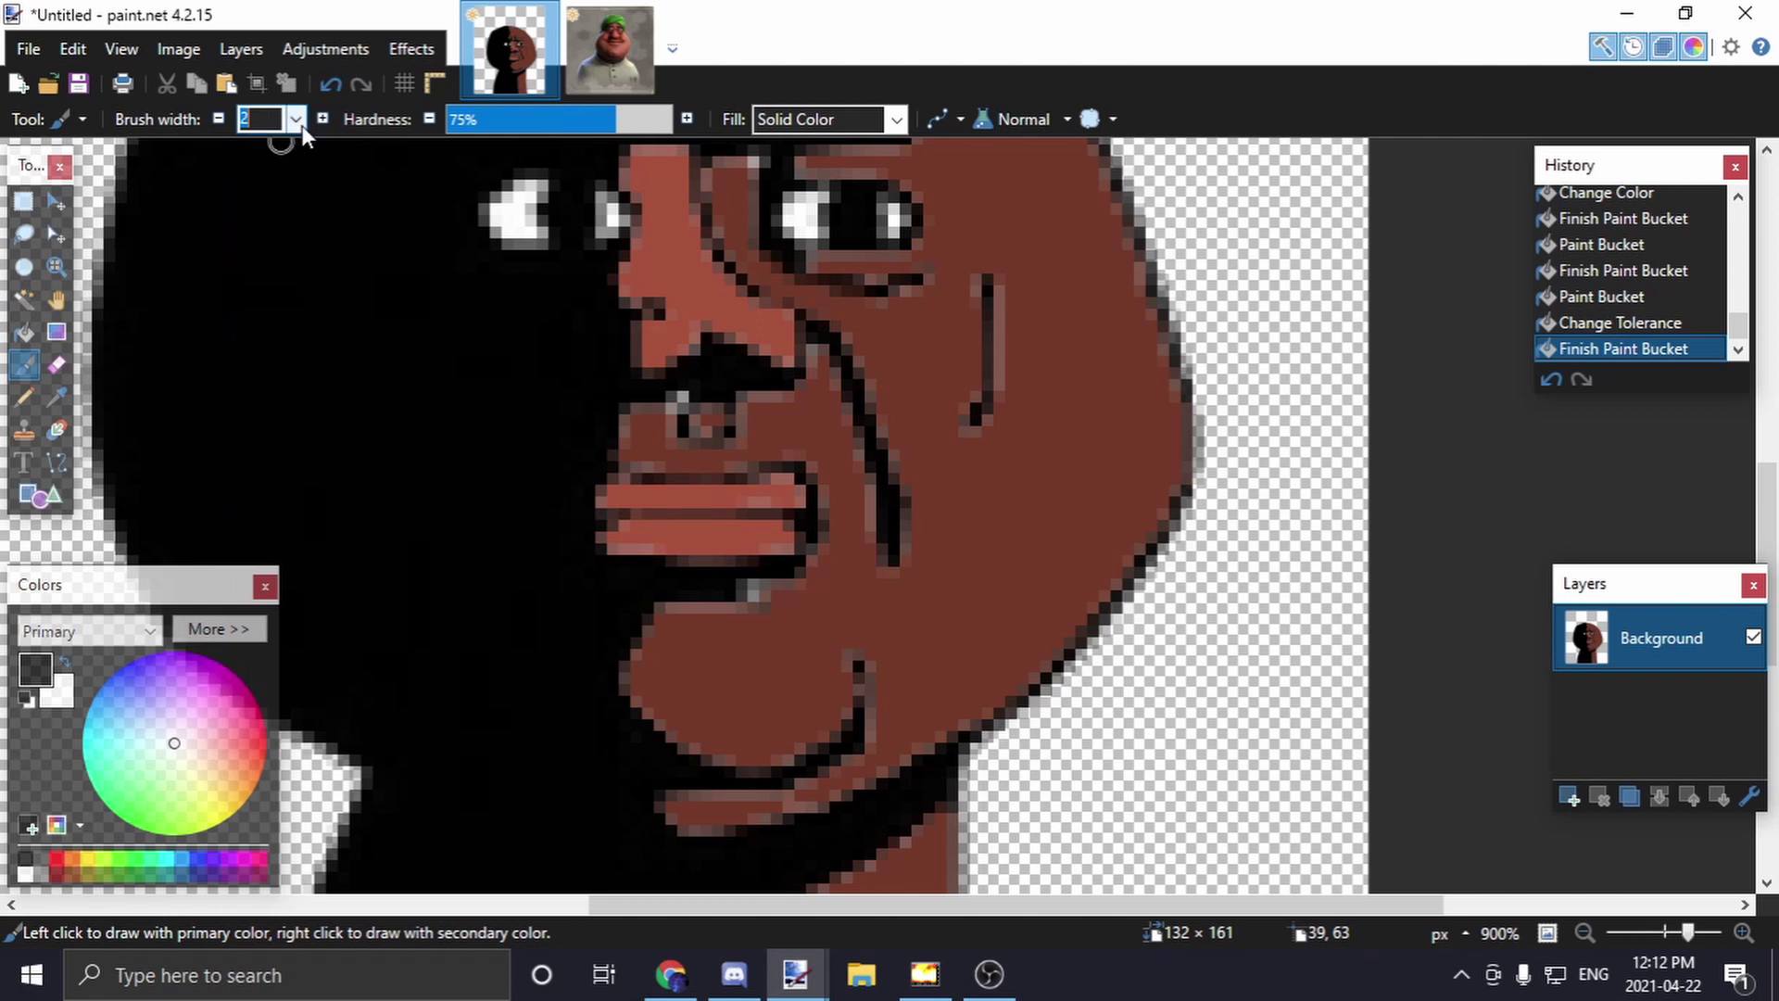
{"action": "left_click_drag", "start_coordinate": [591, 136], "coordinate": [554, 130]}
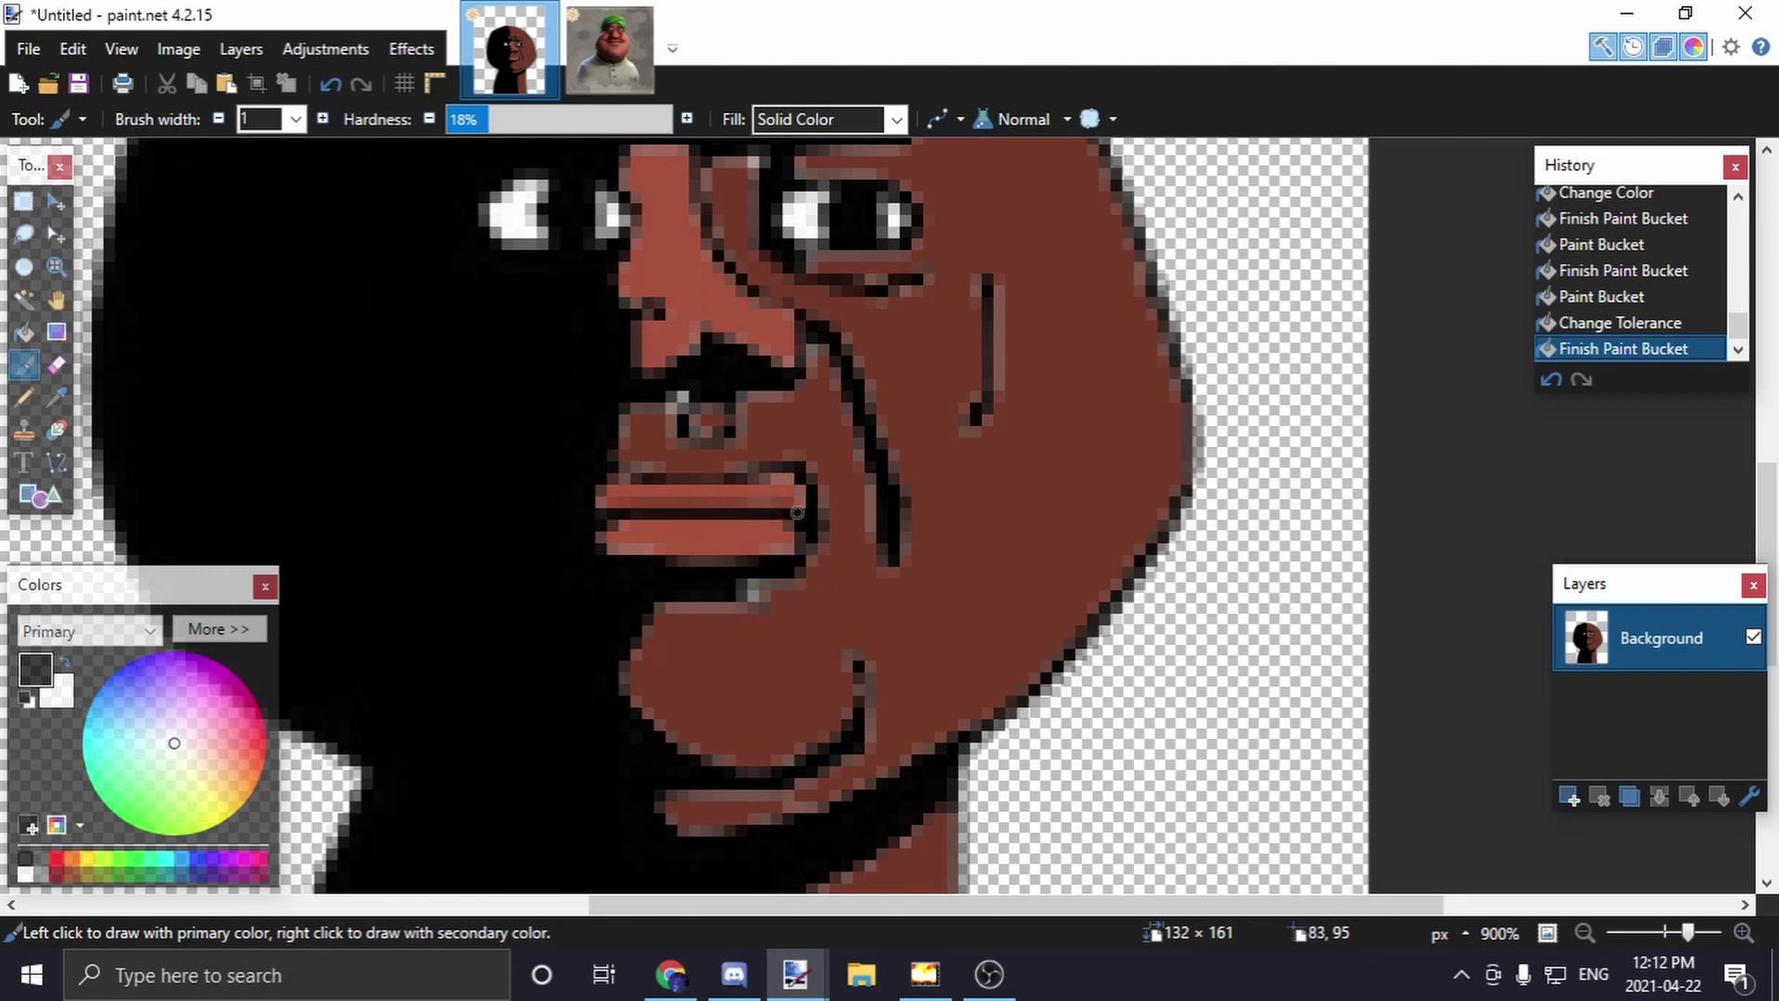
{"action": "left_click", "coordinate": [786, 471]}
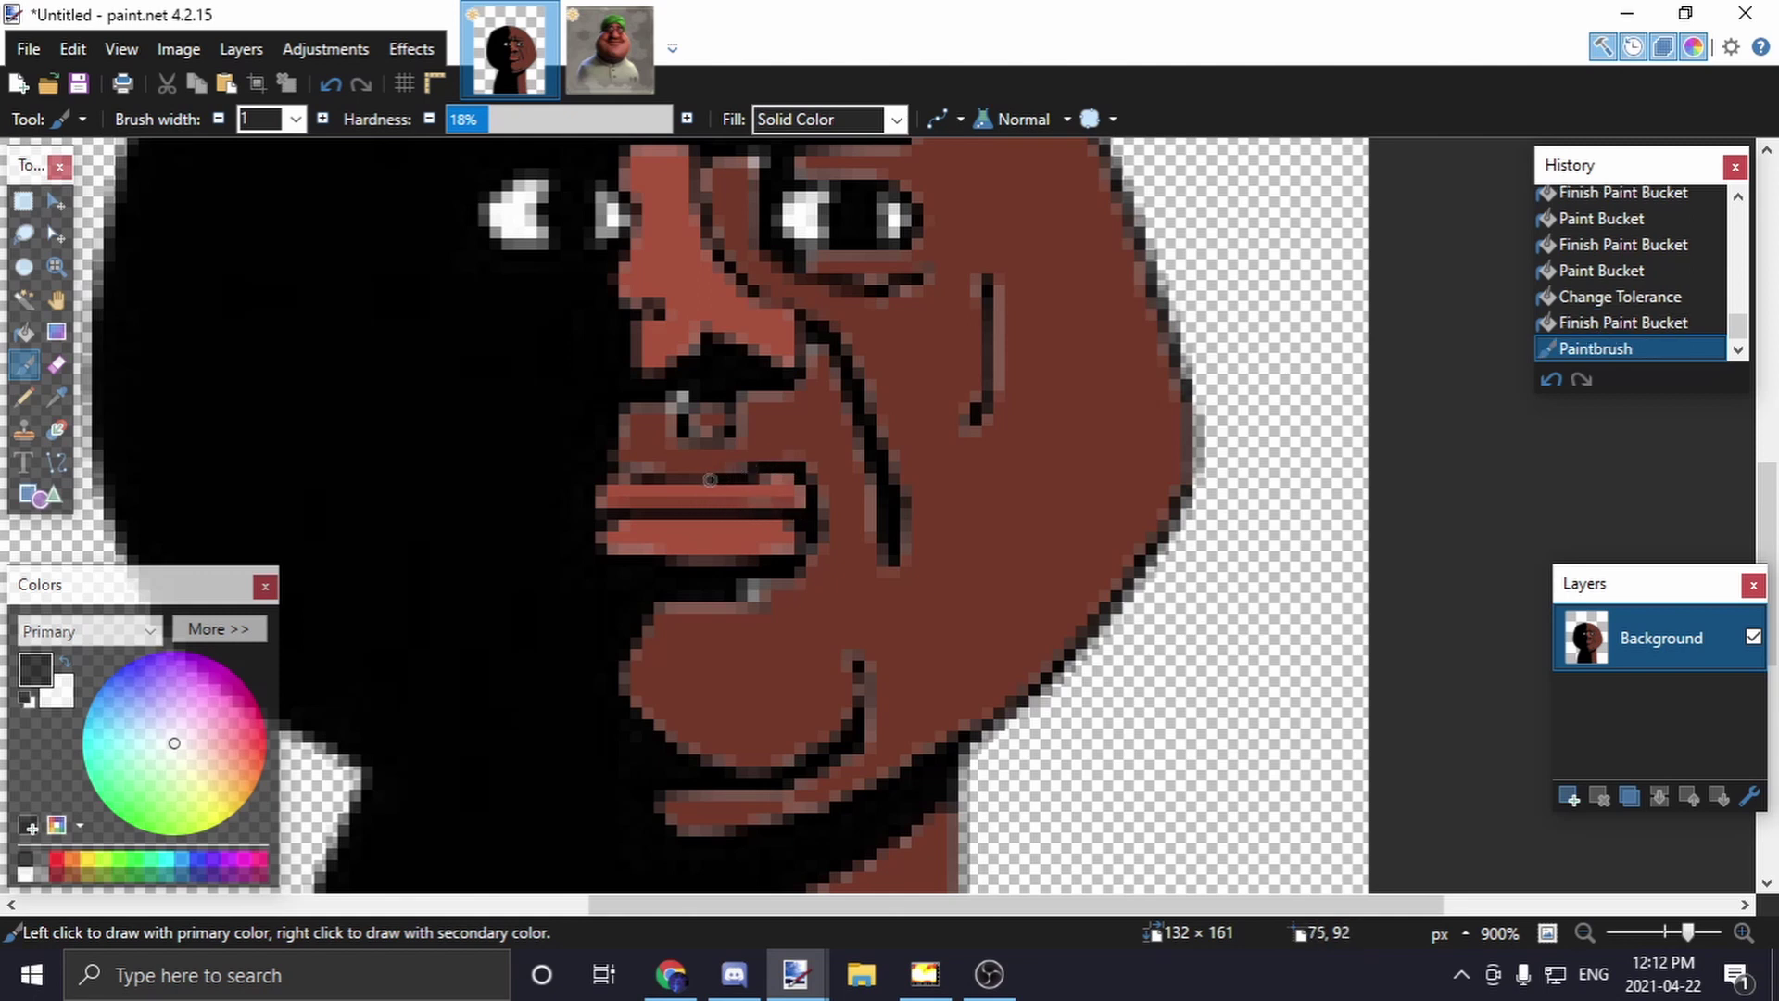
{"action": "left_click", "coordinate": [611, 485]}
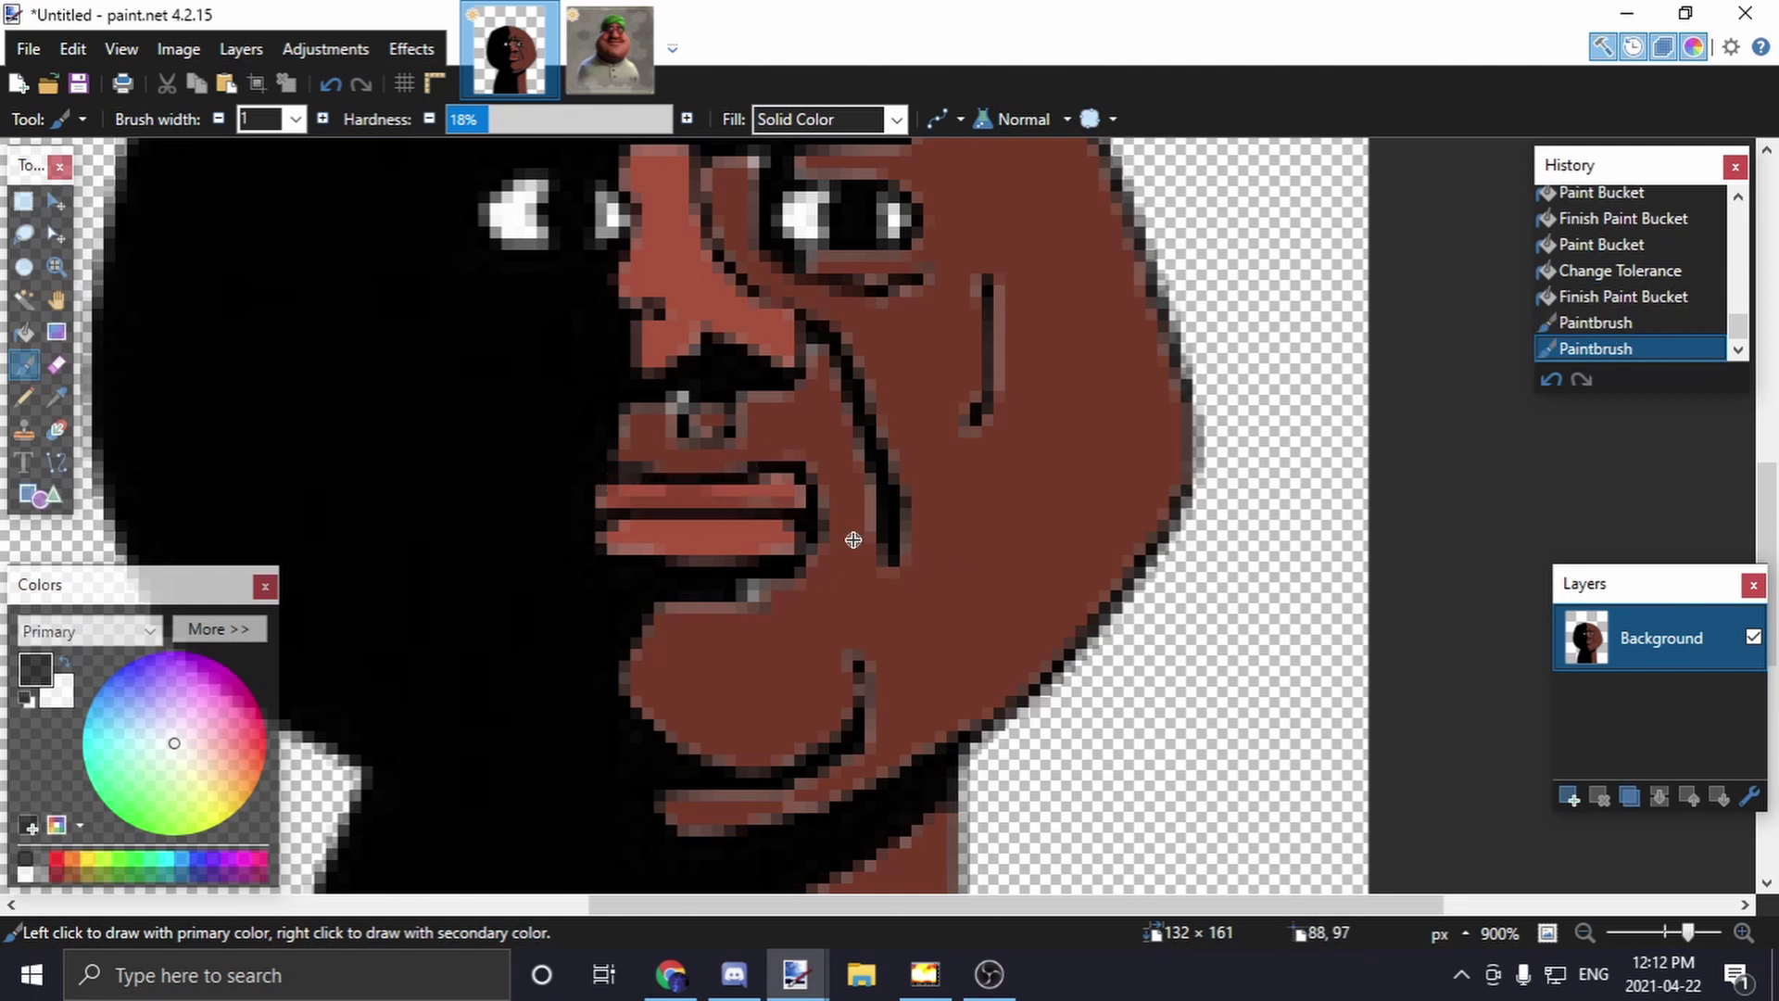
Trace a lasso selection of about 100 × 73 px around the green turban in the portrait, and return to the face drawing
{"action": "scroll", "coordinate": [851, 539], "scroll_direction": "down", "scroll_amount": 5}
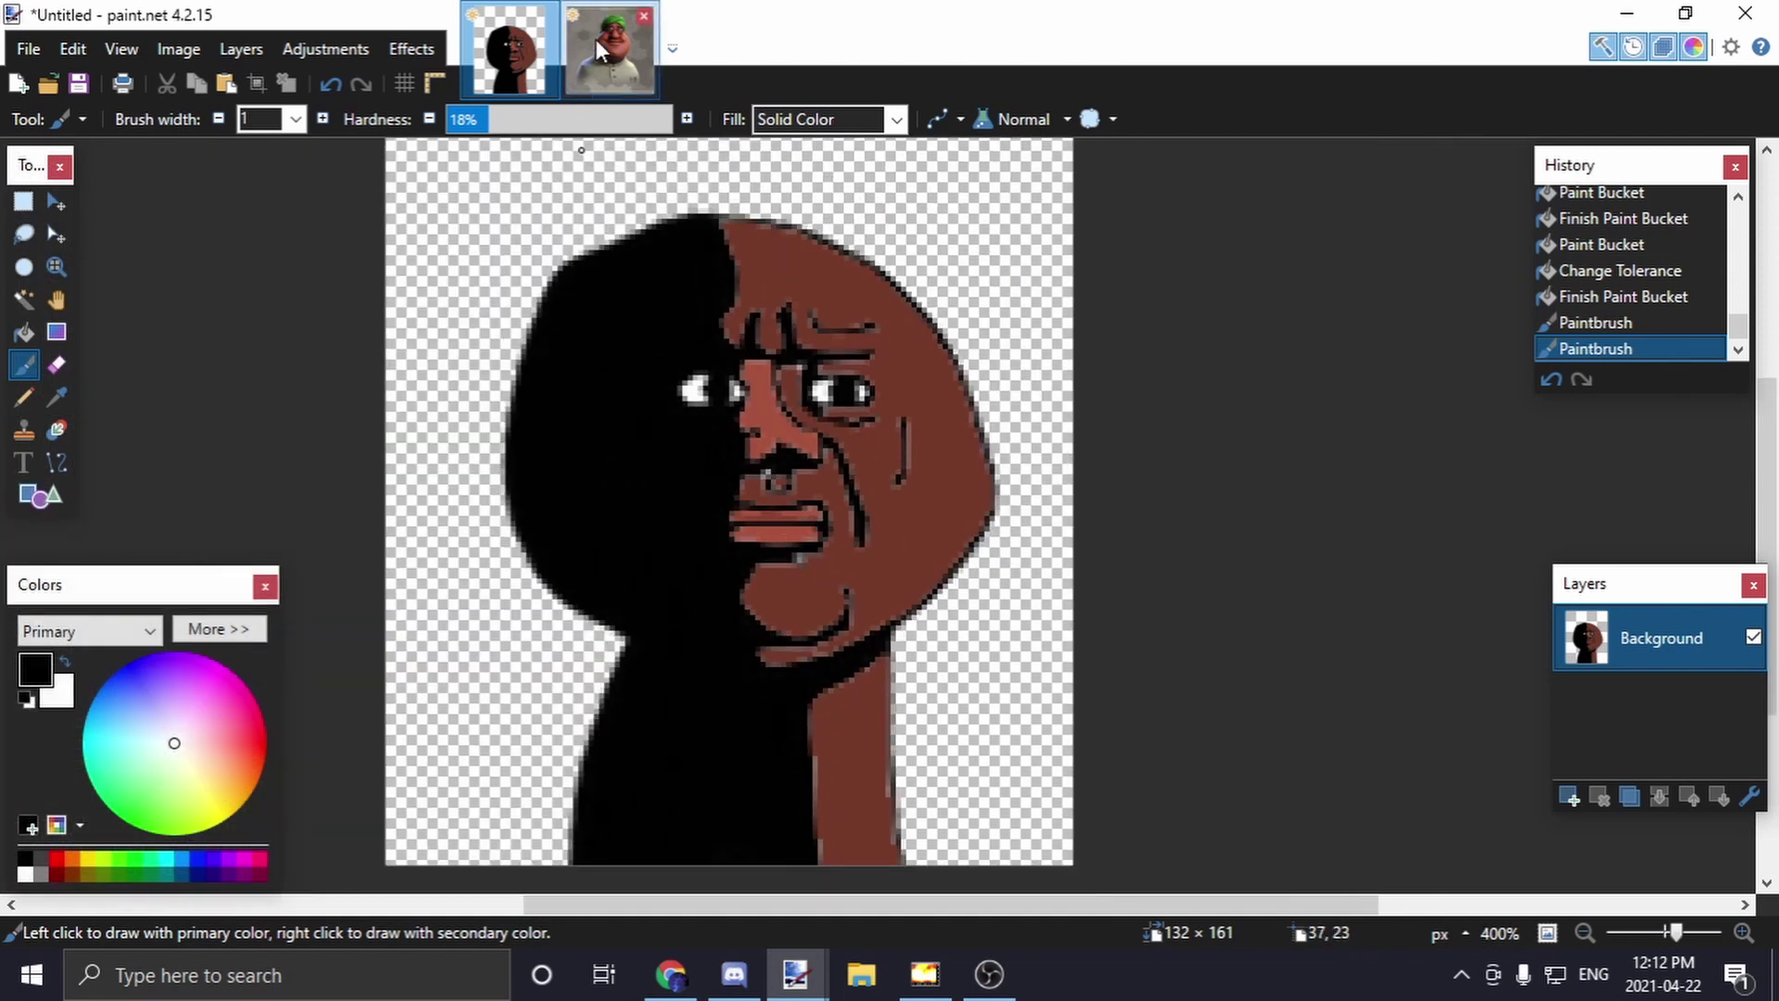
{"action": "left_click", "coordinate": [596, 39]}
{"action": "left_click", "coordinate": [25, 236]}
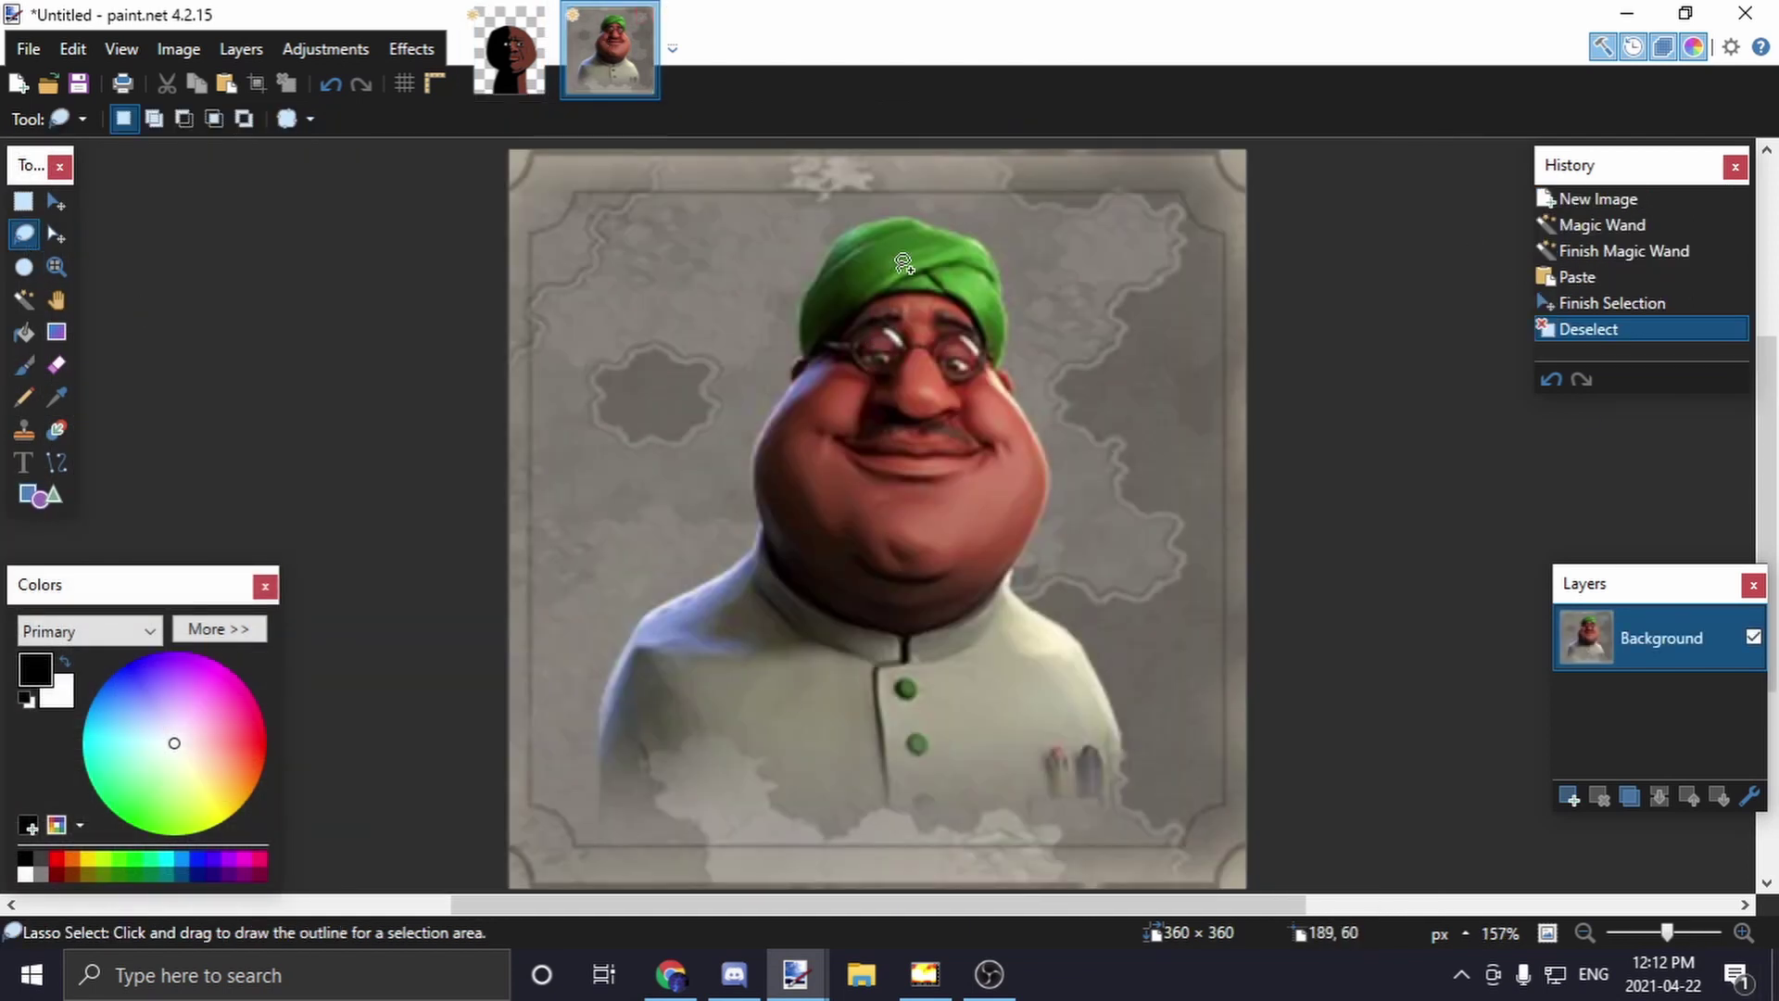
{"action": "scroll", "coordinate": [903, 265], "scroll_direction": "up", "scroll_amount": 6}
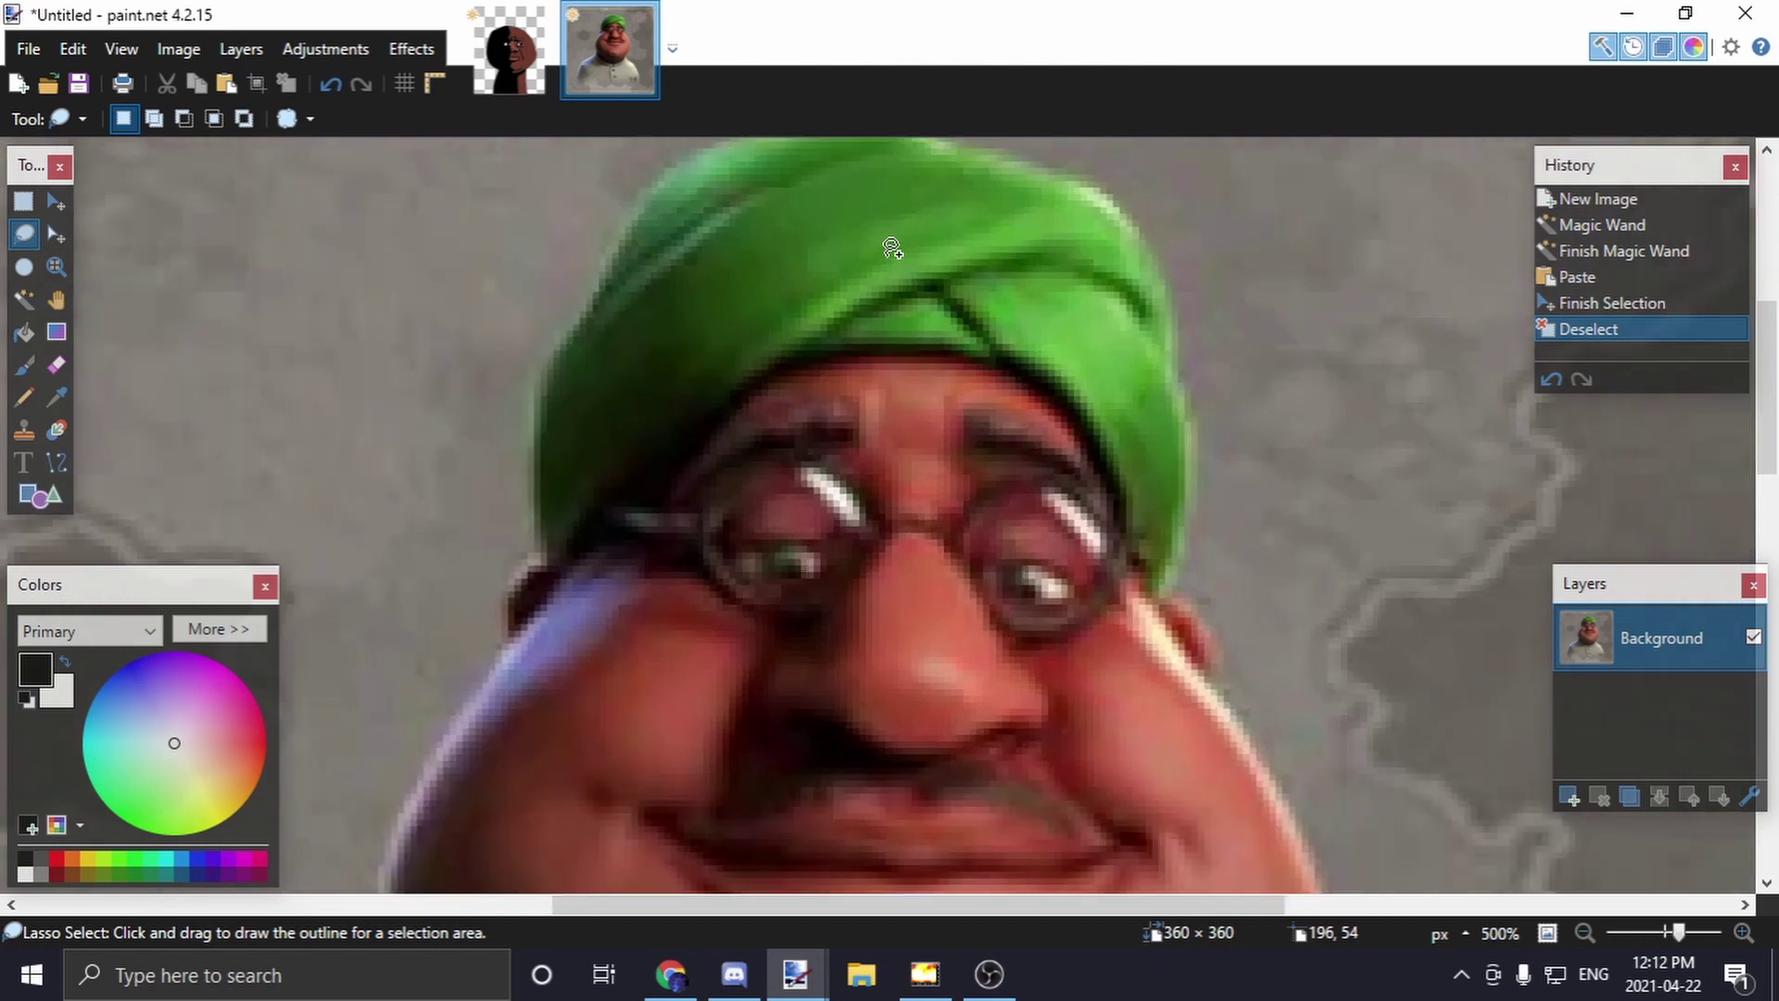
{"action": "scroll", "coordinate": [845, 345], "scroll_direction": "up", "scroll_amount": 2}
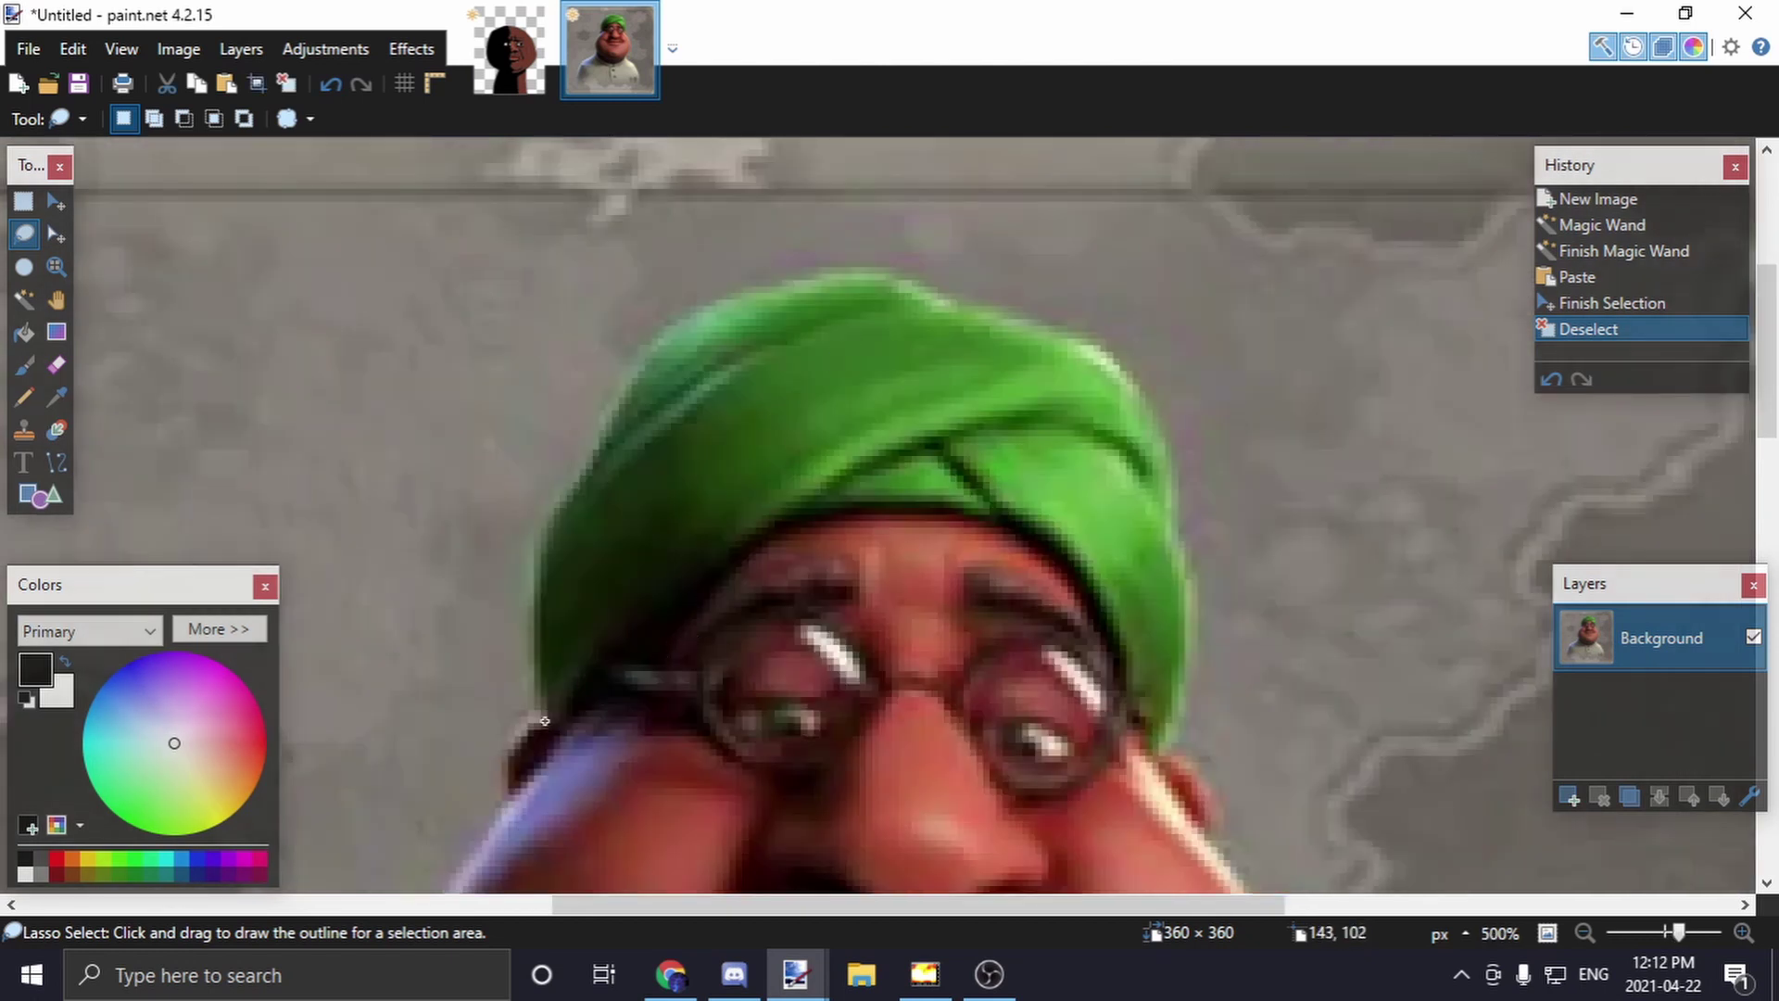
{"action": "mouse_move", "coordinate": [544, 721]}
{"action": "left_mouse_down"}
{"action": "mouse_move", "coordinate": [544, 558]}
{"action": "mouse_move", "coordinate": [633, 366]}
{"action": "mouse_move", "coordinate": [722, 300]}
{"action": "mouse_move", "coordinate": [800, 280]}
{"action": "mouse_move", "coordinate": [895, 286]}
{"action": "mouse_move", "coordinate": [1067, 345]}
{"action": "mouse_move", "coordinate": [1136, 394]}
{"action": "mouse_move", "coordinate": [1194, 652]}
{"action": "mouse_move", "coordinate": [1188, 708]}
{"action": "mouse_move", "coordinate": [1156, 753]}
{"action": "mouse_move", "coordinate": [1061, 579]}
{"action": "mouse_move", "coordinate": [1011, 533]}
{"action": "mouse_move", "coordinate": [921, 512]}
{"action": "mouse_move", "coordinate": [766, 539]}
{"action": "mouse_move", "coordinate": [660, 654]}
{"action": "mouse_move", "coordinate": [598, 675]}
{"action": "mouse_move", "coordinate": [596, 660]}
{"action": "mouse_move", "coordinate": [553, 700]}
{"action": "mouse_move", "coordinate": [544, 604]}
{"action": "left_mouse_up"}
{"action": "key", "text": "ctrl+z"}
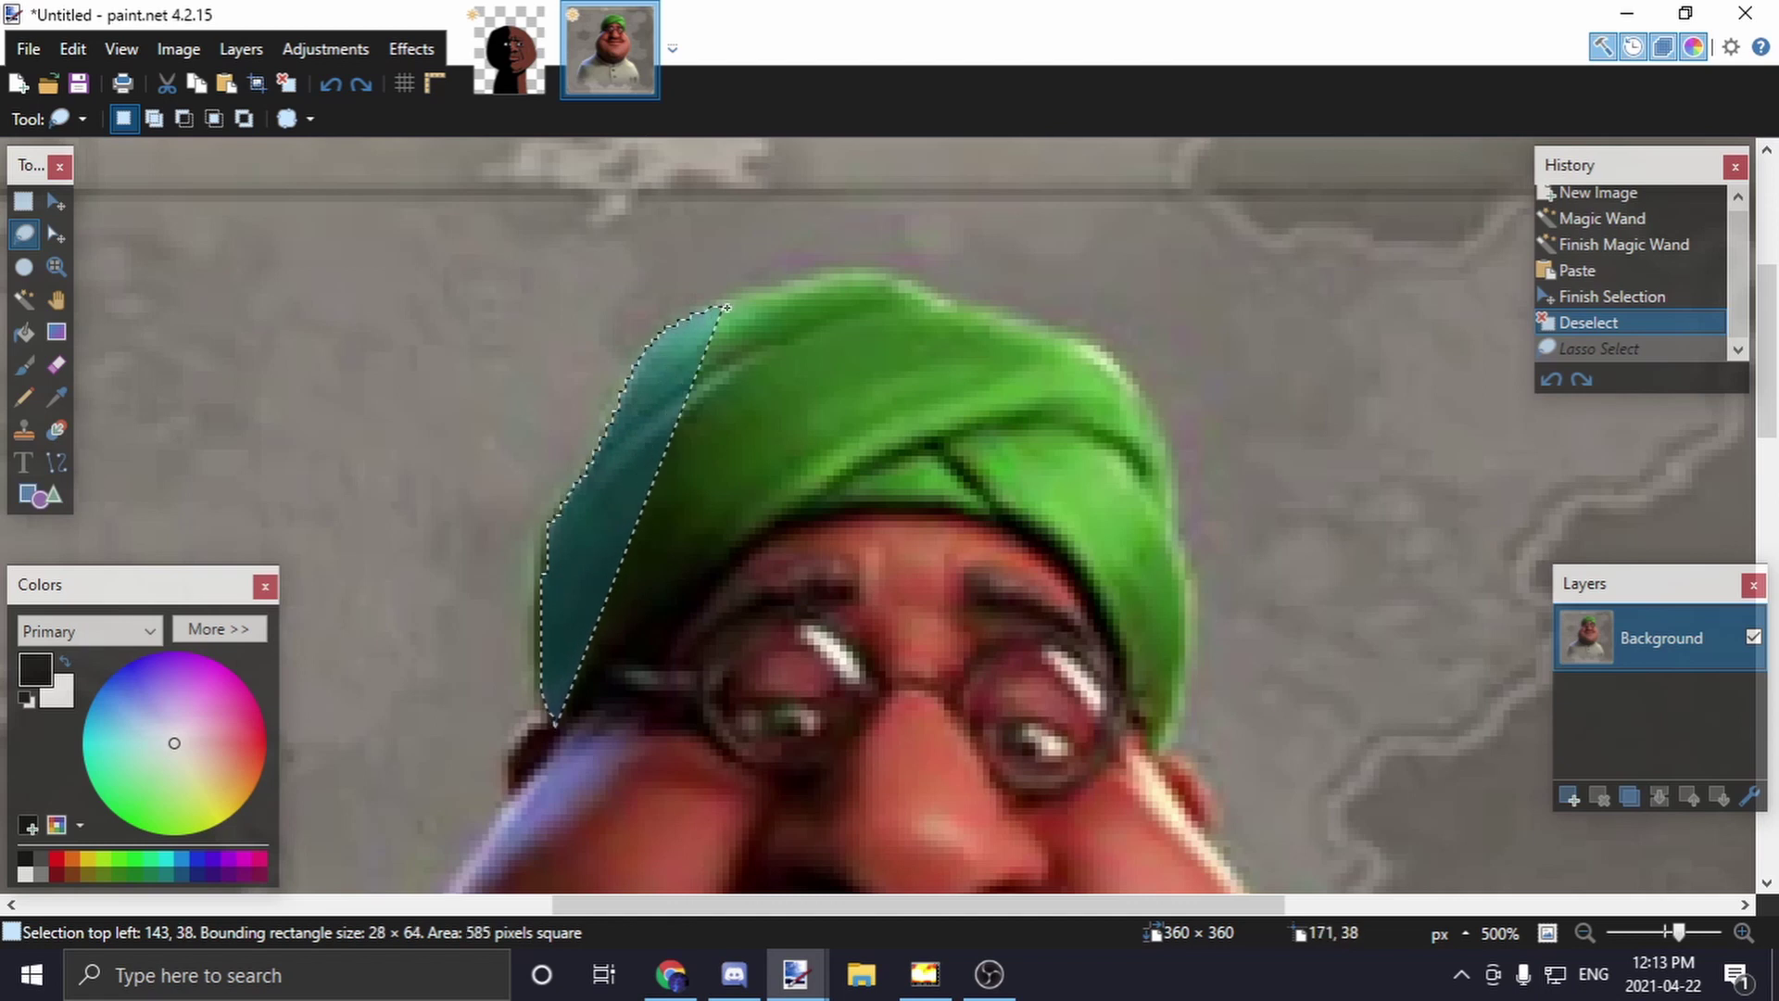
{"action": "mouse_move", "coordinate": [727, 308]}
{"action": "left_mouse_down"}
{"action": "mouse_move", "coordinate": [773, 283]}
{"action": "mouse_move", "coordinate": [875, 282]}
{"action": "mouse_move", "coordinate": [1095, 354]}
{"action": "mouse_move", "coordinate": [1170, 472]}
{"action": "mouse_move", "coordinate": [1191, 677]}
{"action": "mouse_move", "coordinate": [1158, 736]}
{"action": "mouse_move", "coordinate": [1140, 729]}
{"action": "mouse_move", "coordinate": [1101, 630]}
{"action": "mouse_move", "coordinate": [1022, 539]}
{"action": "mouse_move", "coordinate": [911, 516]}
{"action": "mouse_move", "coordinate": [758, 540]}
{"action": "left_mouse_up"}
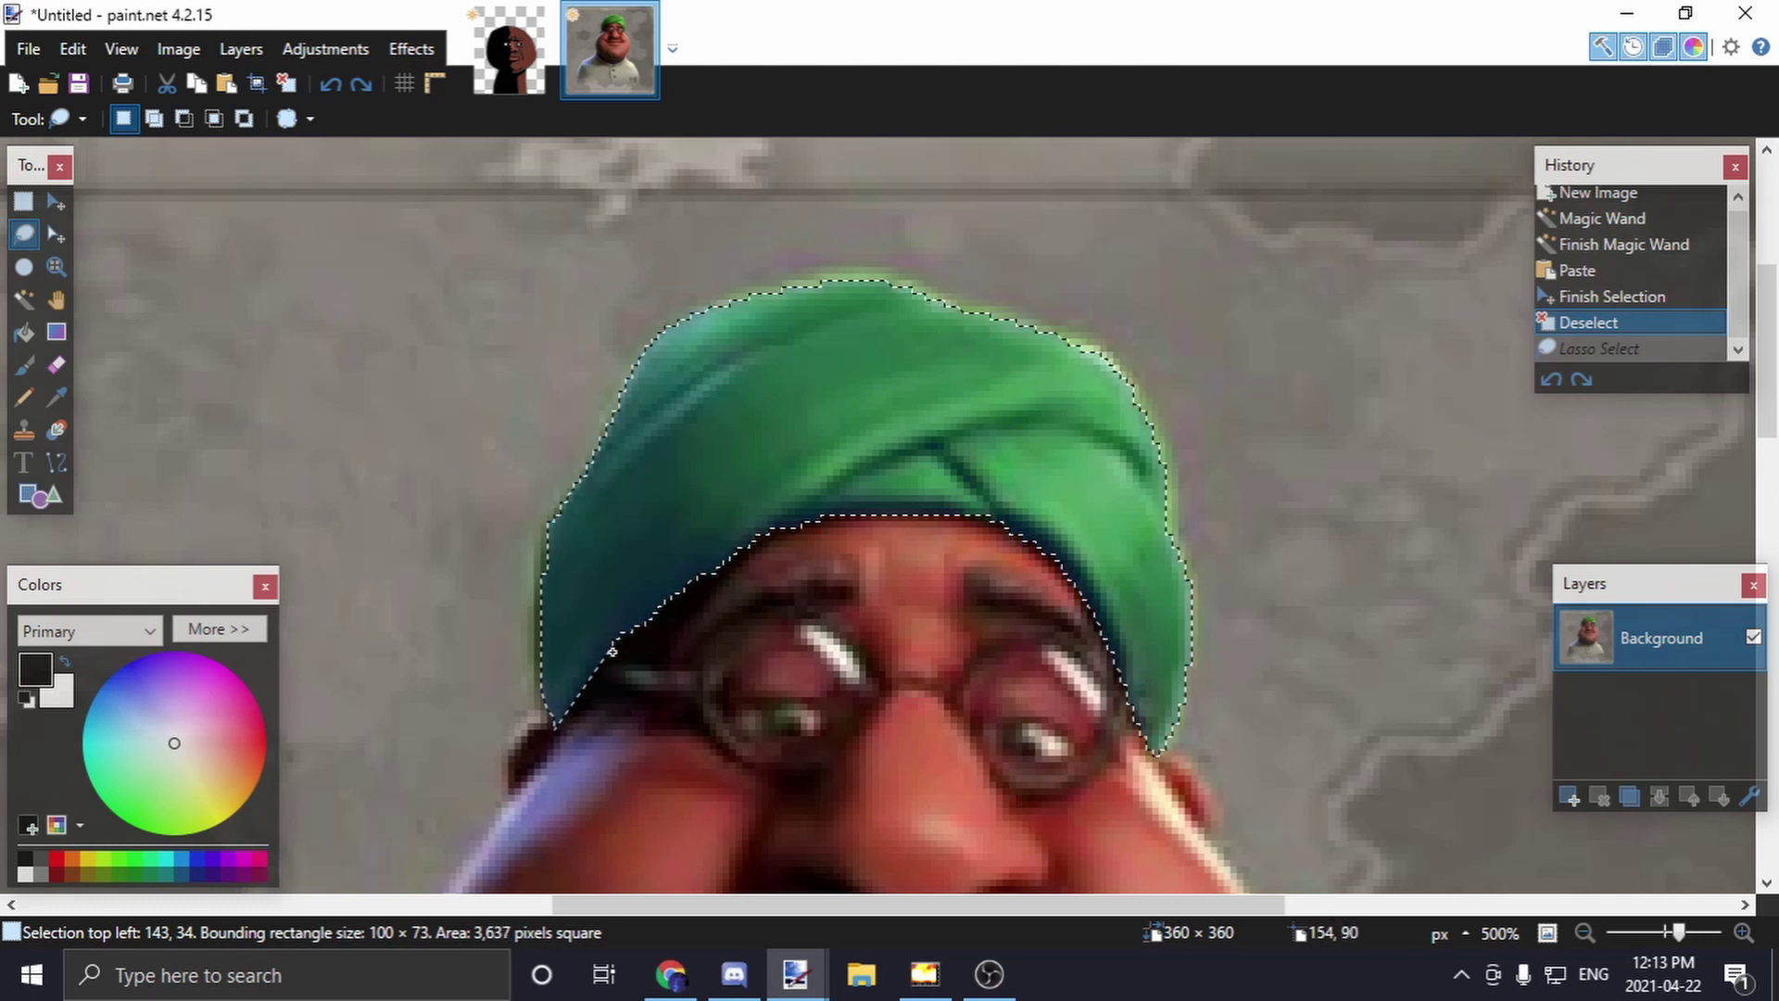
{"action": "left_click_drag", "start_coordinate": [595, 671], "coordinate": [563, 721]}
{"action": "left_click", "coordinate": [508, 48]}
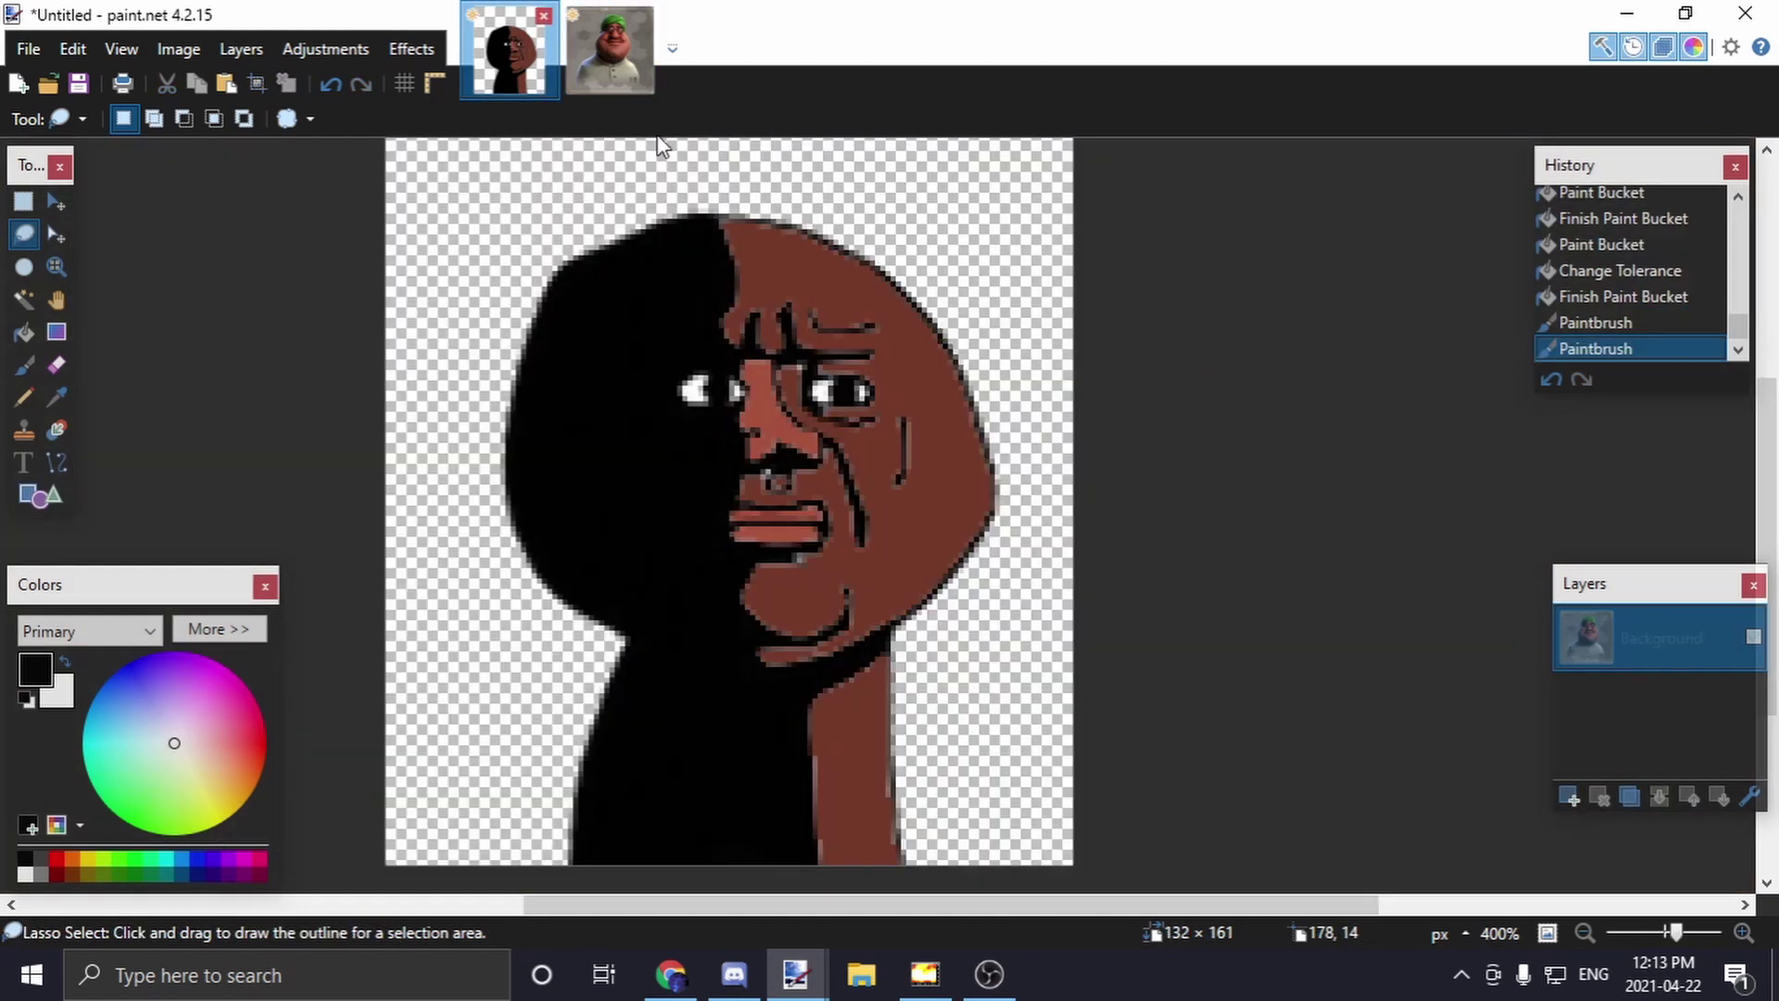
Paste the copied turban onto a new layer of the face drawing and position it over the top of the head
{"action": "left_click", "coordinate": [1569, 797]}
{"action": "key", "text": "ctrl+v"}
{"action": "left_click_drag", "start_coordinate": [707, 349], "coordinate": [845, 259]}
{"action": "scroll", "coordinate": [848, 278], "scroll_direction": "up", "scroll_amount": 3}
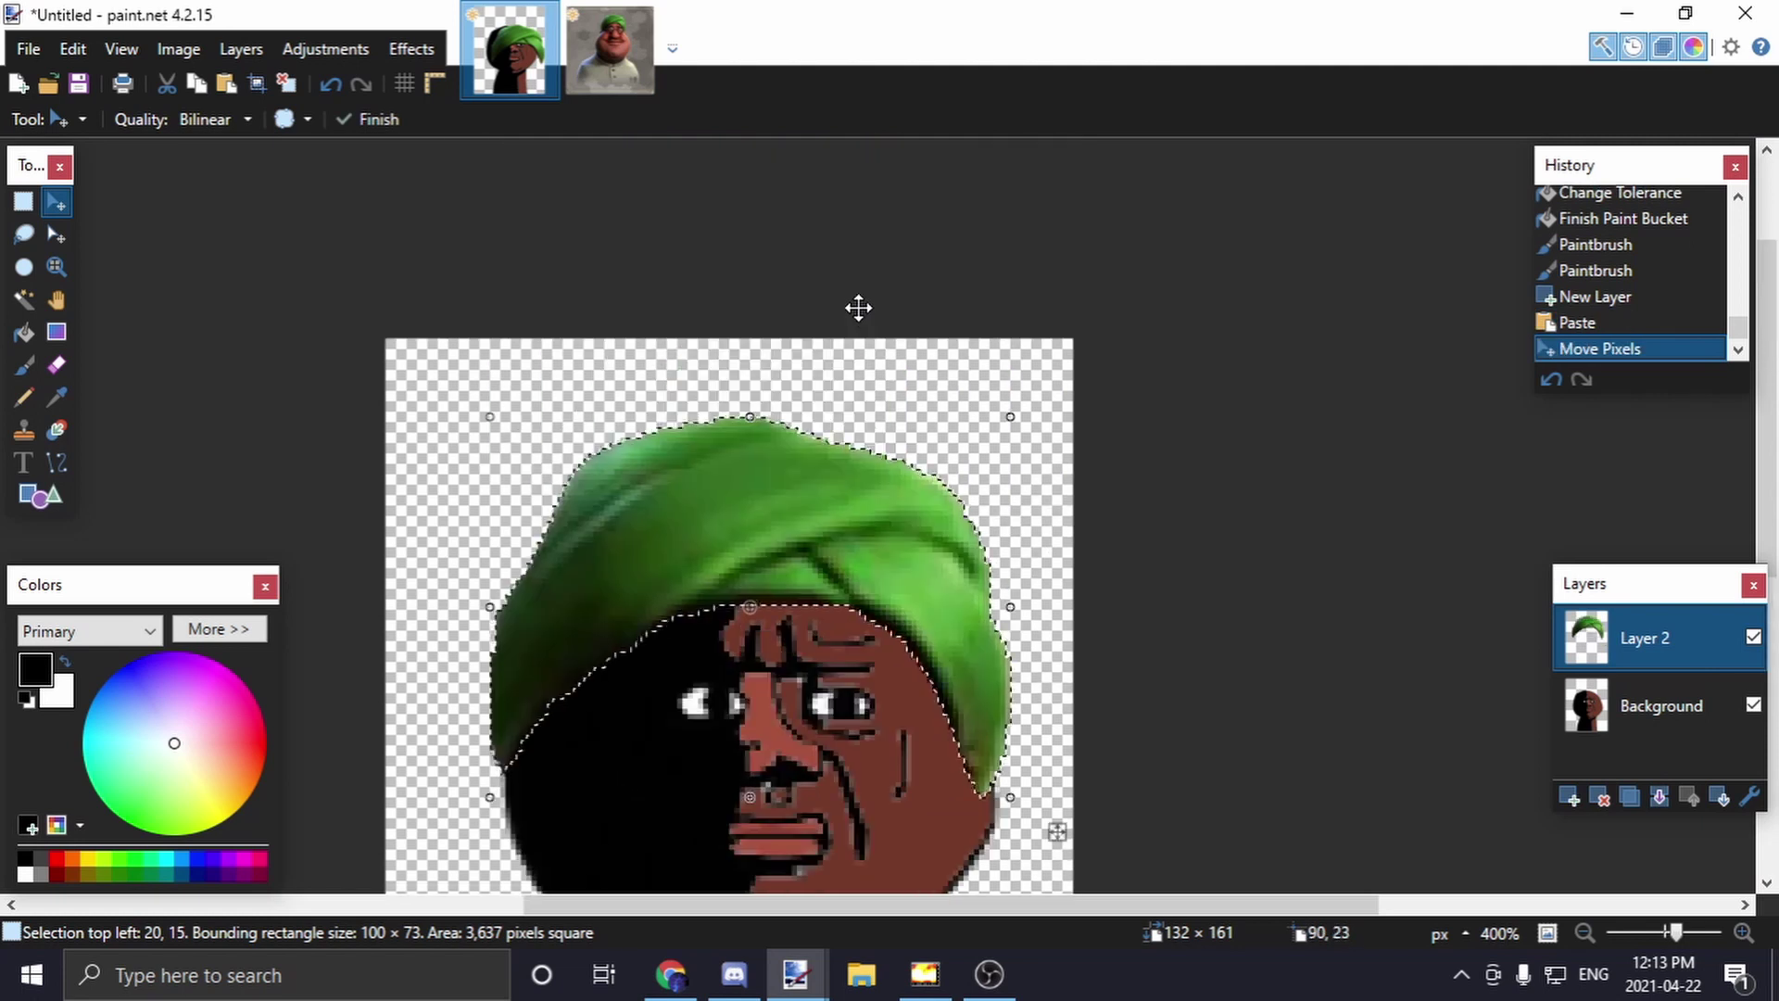
{"action": "mouse_move", "coordinate": [716, 344]}
{"action": "left_mouse_down"}
{"action": "mouse_move", "coordinate": [719, 275]}
{"action": "mouse_move", "coordinate": [715, 318]}
{"action": "left_mouse_up"}
Resize the pasted turban to 98 × 71 px so that it fits the head's width, and deselect it
{"action": "left_click_drag", "start_coordinate": [1000, 603], "coordinate": [1005, 588]}
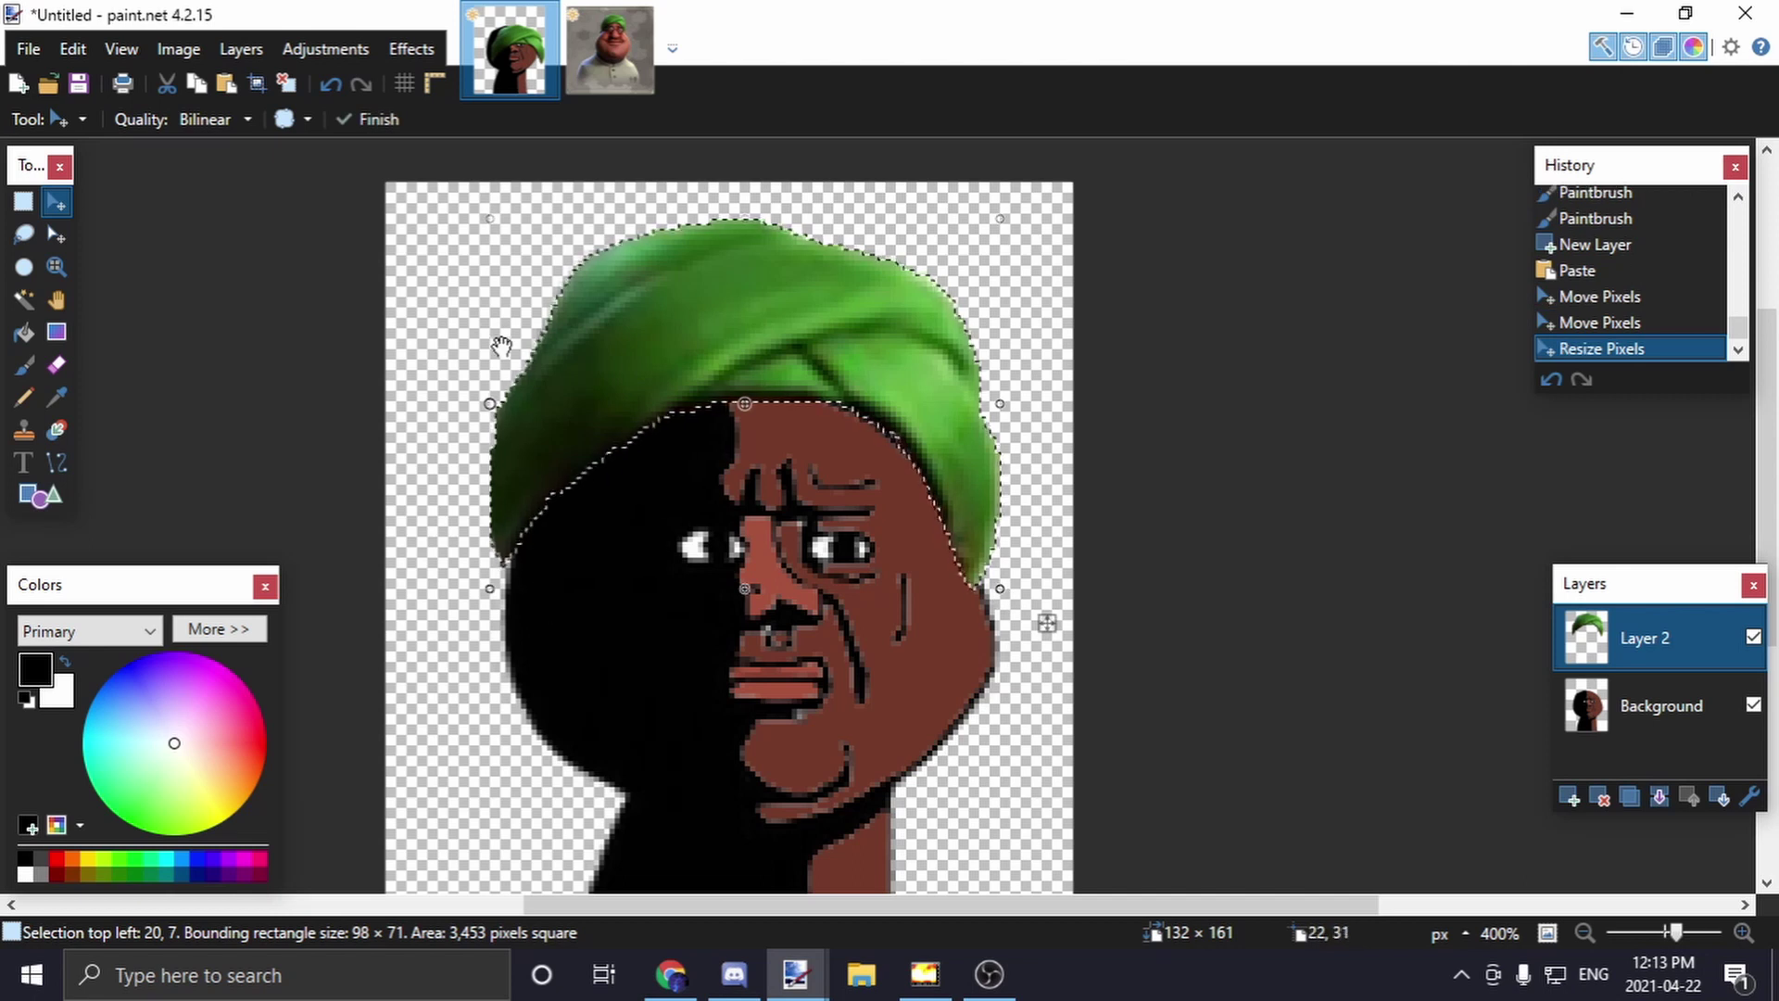
{"action": "left_click_drag", "start_coordinate": [490, 399], "coordinate": [495, 403]}
{"action": "left_click_drag", "start_coordinate": [1001, 403], "coordinate": [995, 403]}
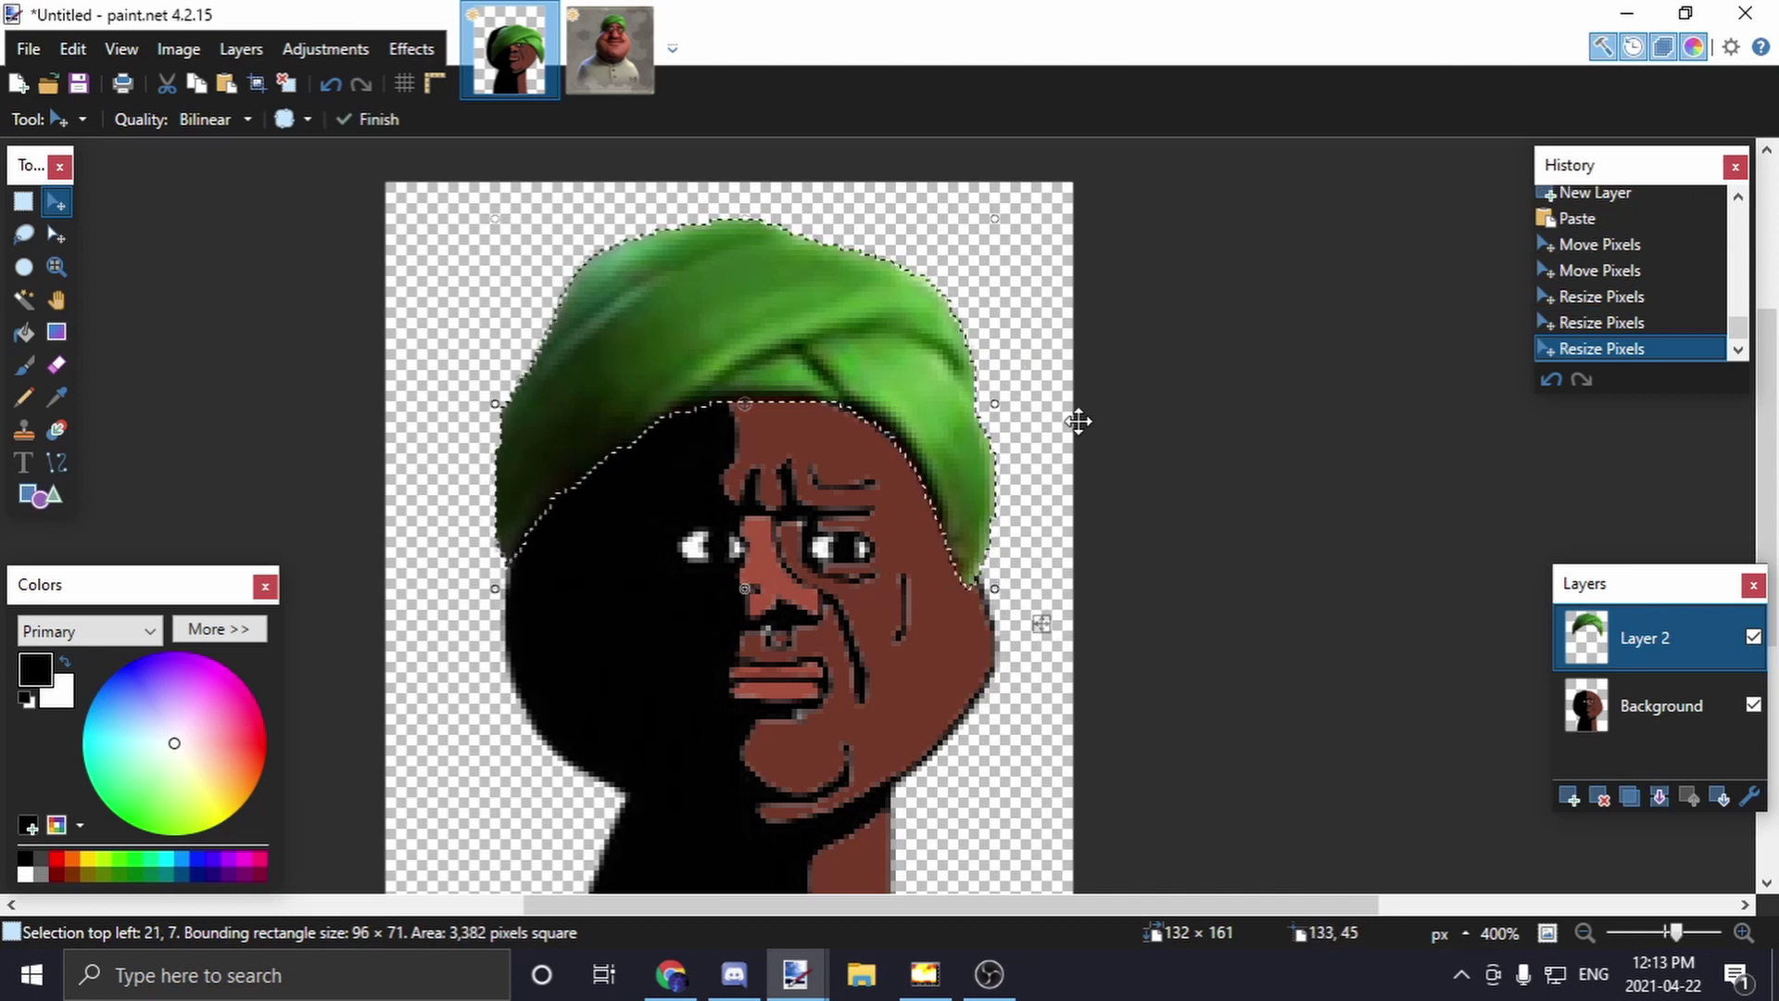
{"action": "scroll", "coordinate": [986, 593], "scroll_direction": "up", "scroll_amount": 1}
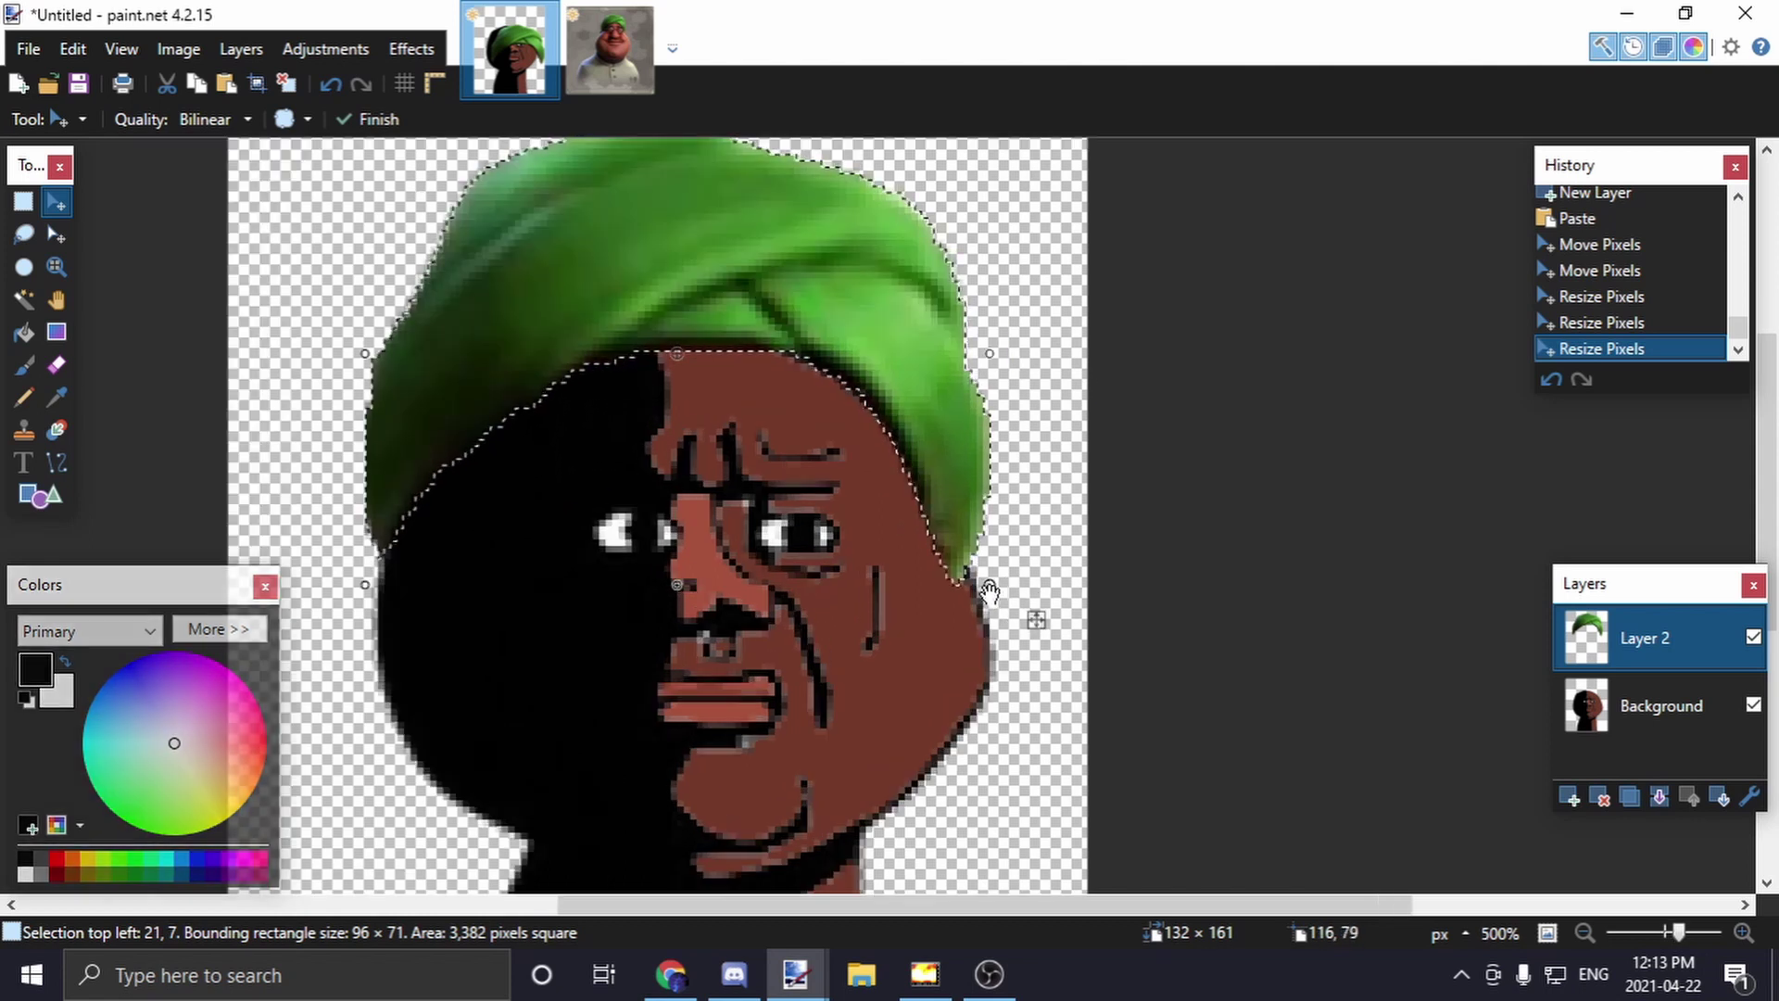
{"action": "left_click_drag", "start_coordinate": [993, 595], "coordinate": [1002, 595]}
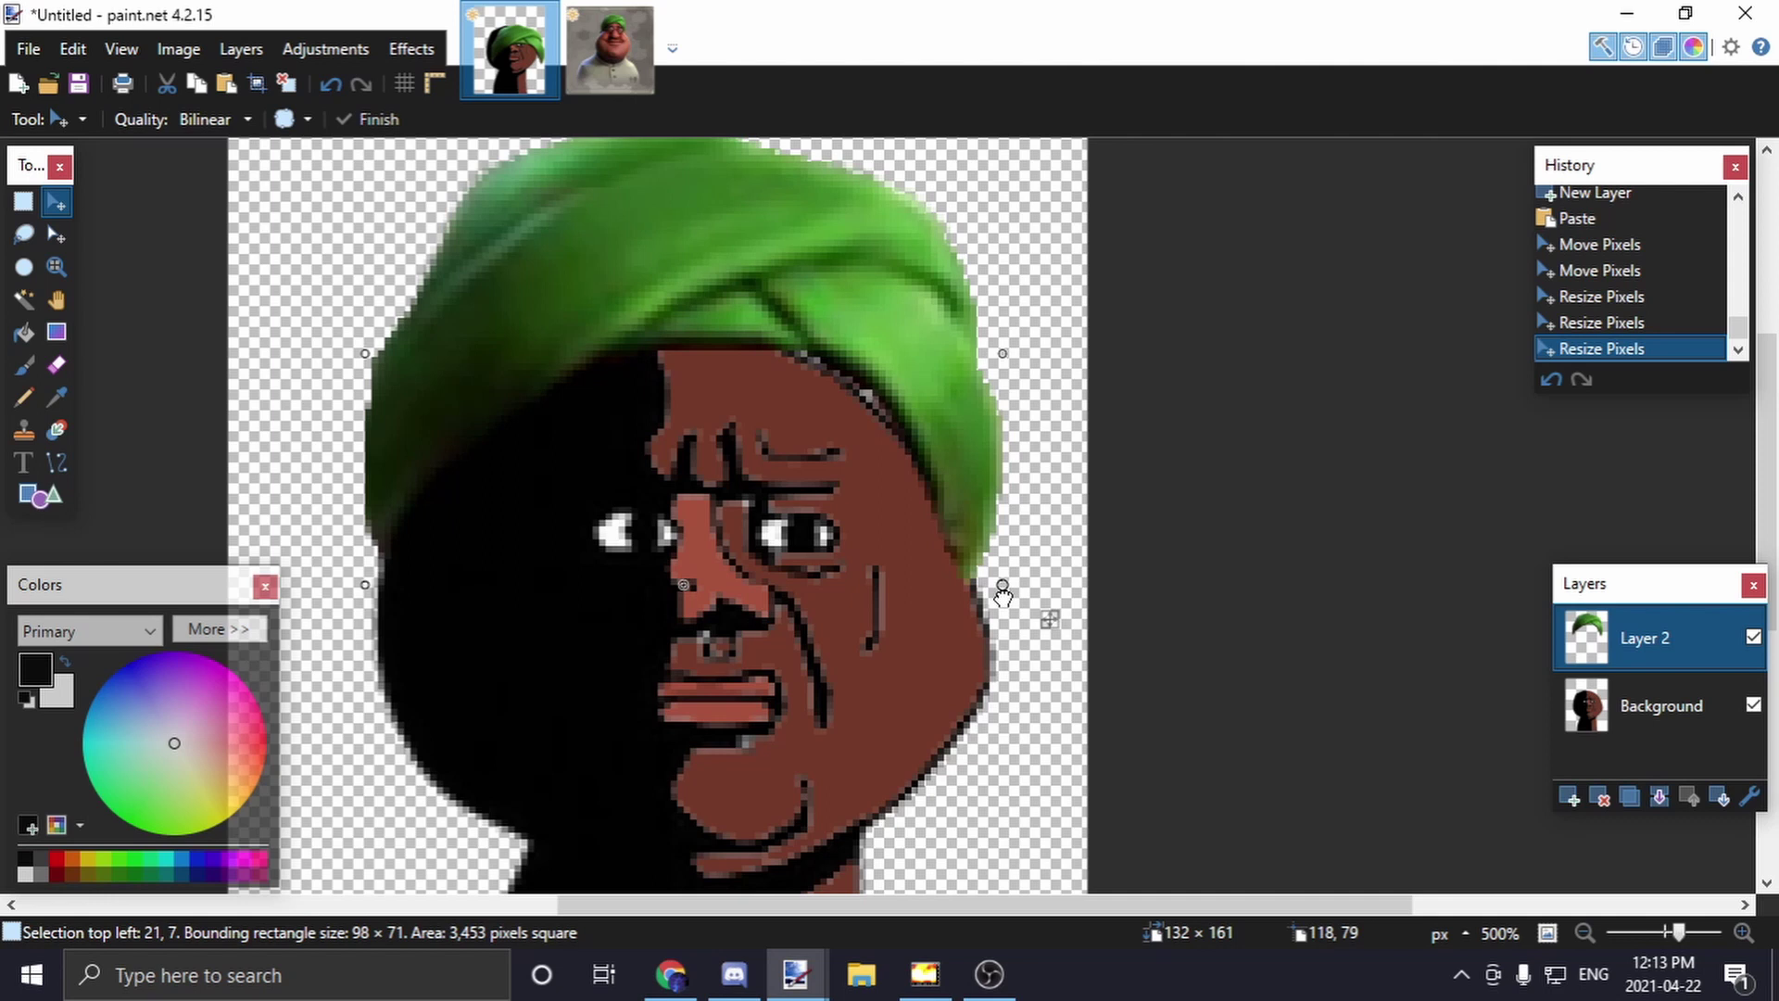
{"action": "key", "text": "ctrl+d"}
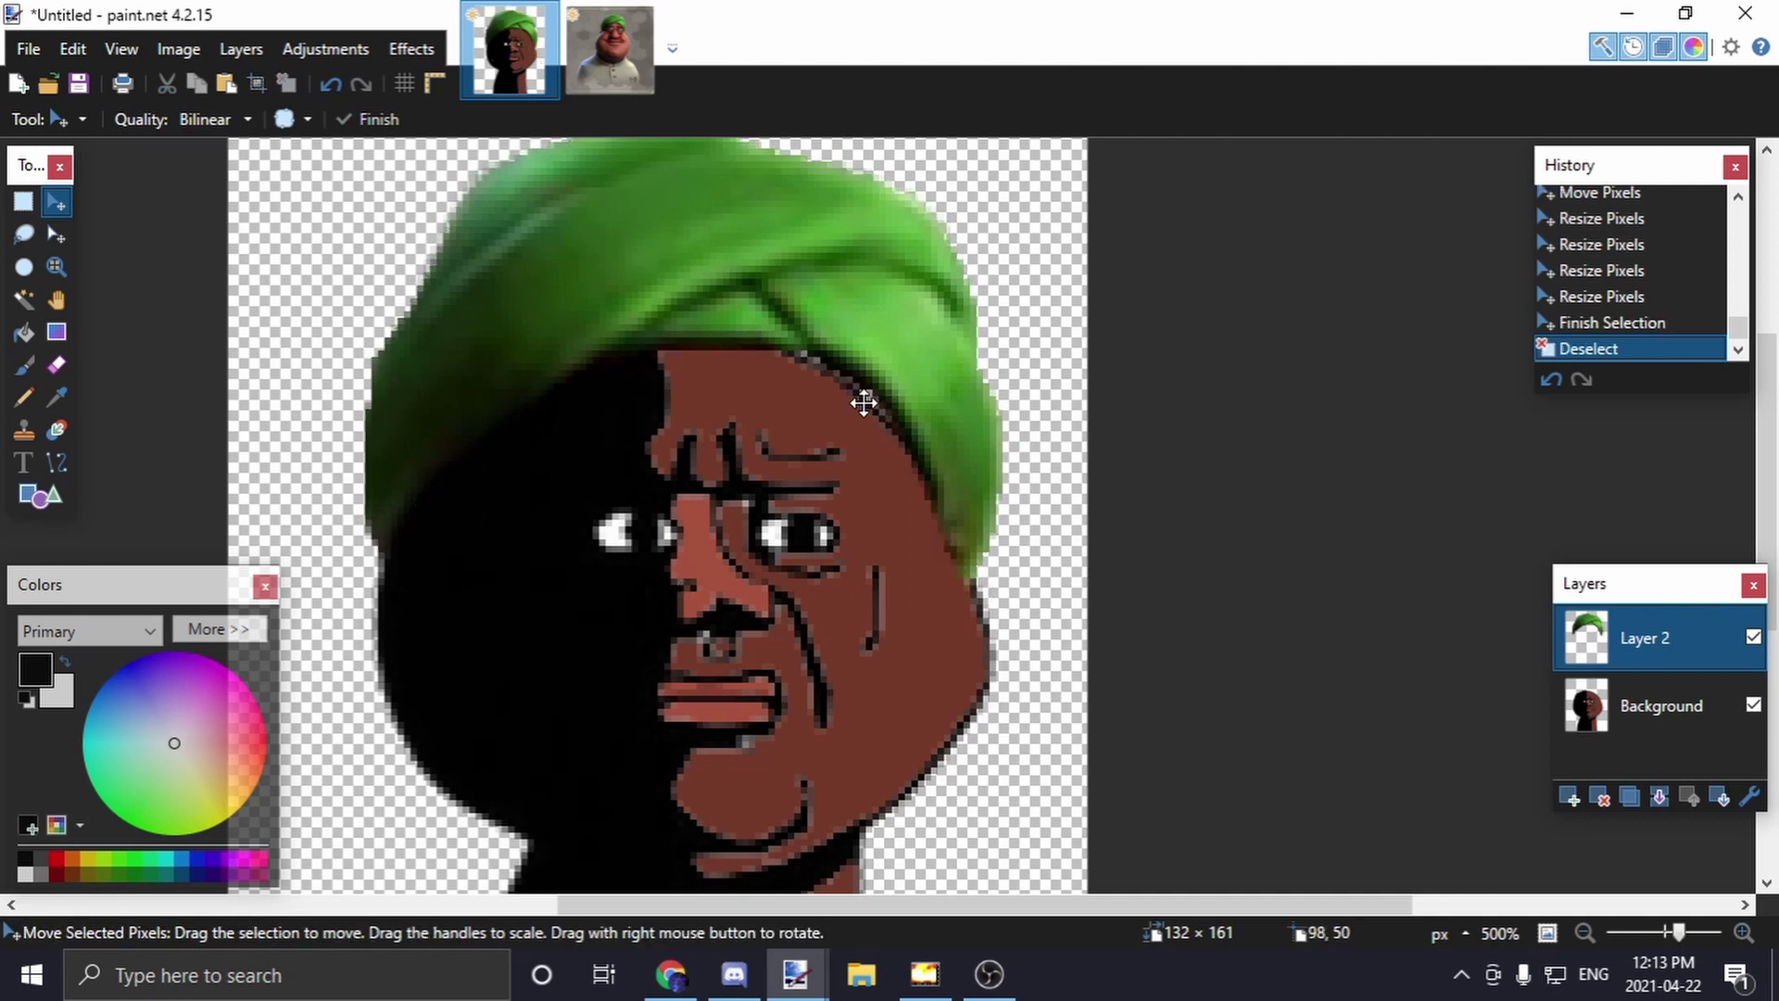
{"action": "scroll", "coordinate": [867, 400], "scroll_direction": "up", "scroll_amount": 4}
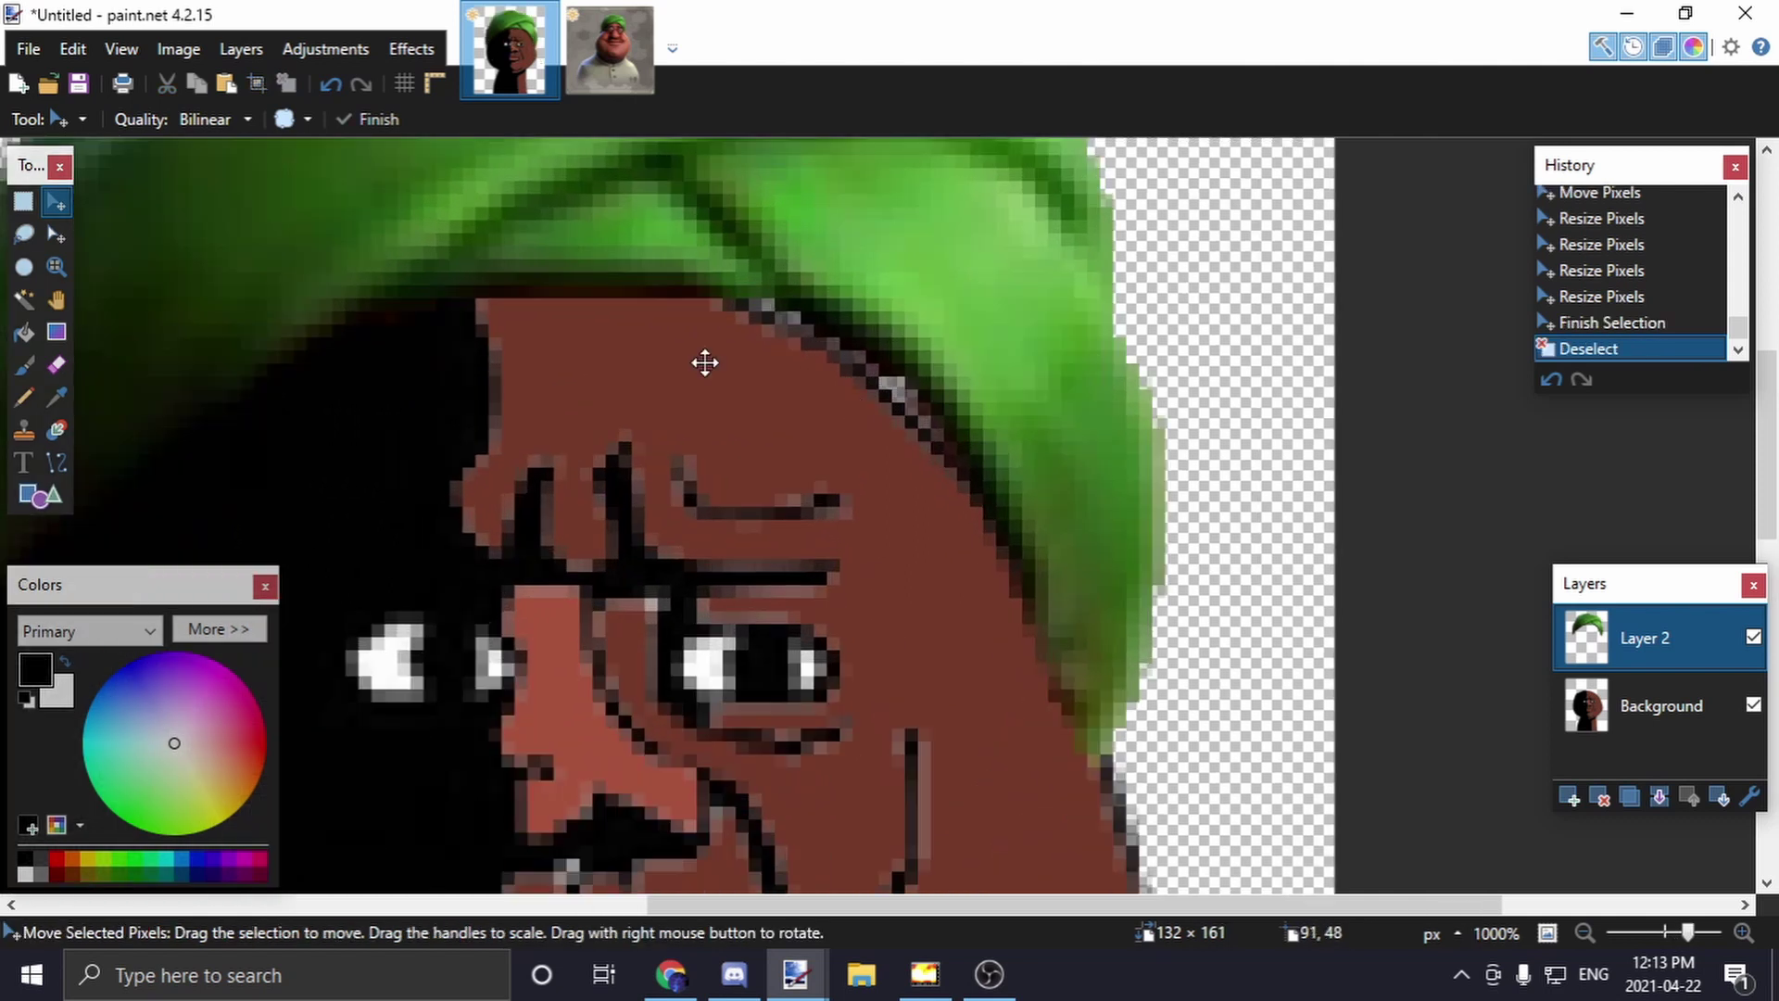
{"action": "left_click", "coordinate": [56, 396]}
{"action": "left_click", "coordinate": [755, 412]}
{"action": "left_click", "coordinate": [24, 367]}
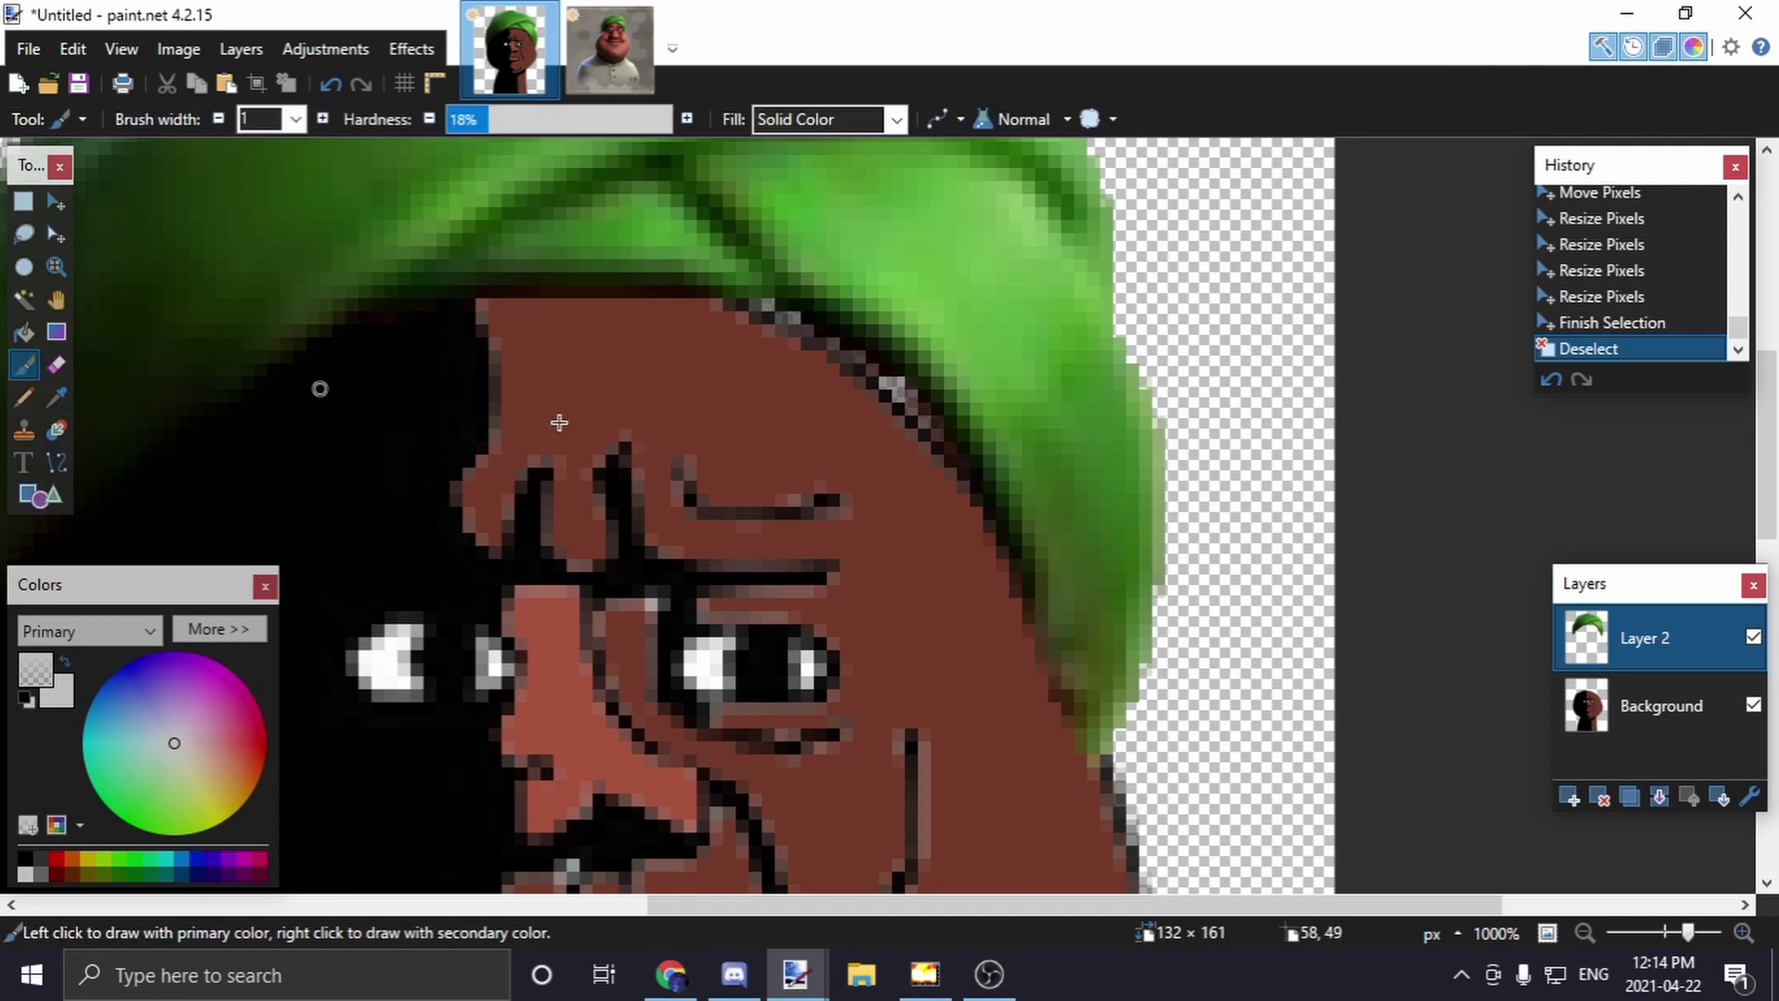
On the Background layer, sample the brown skin color, paint over the gray pixels along the forehead below the turban, and reselect Layer 2
{"action": "left_click", "coordinate": [1668, 725]}
{"action": "left_click", "coordinate": [61, 396]}
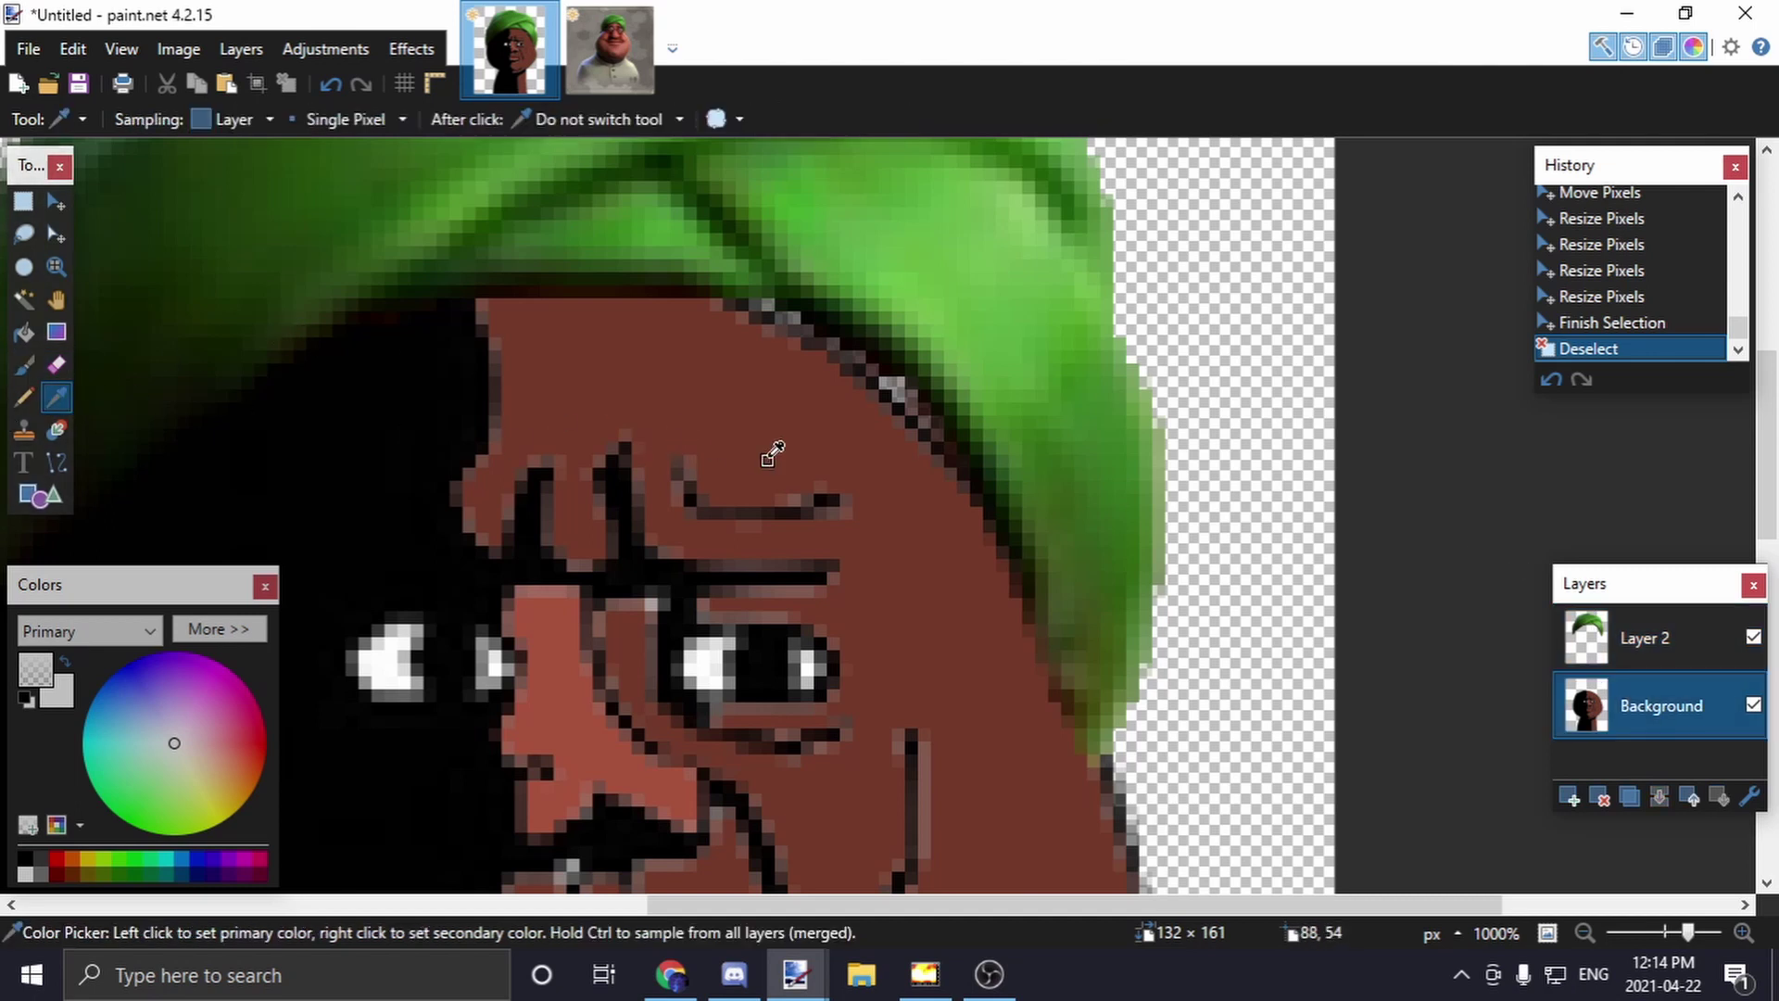
{"action": "left_click", "coordinate": [775, 457]}
{"action": "left_click", "coordinate": [24, 367]}
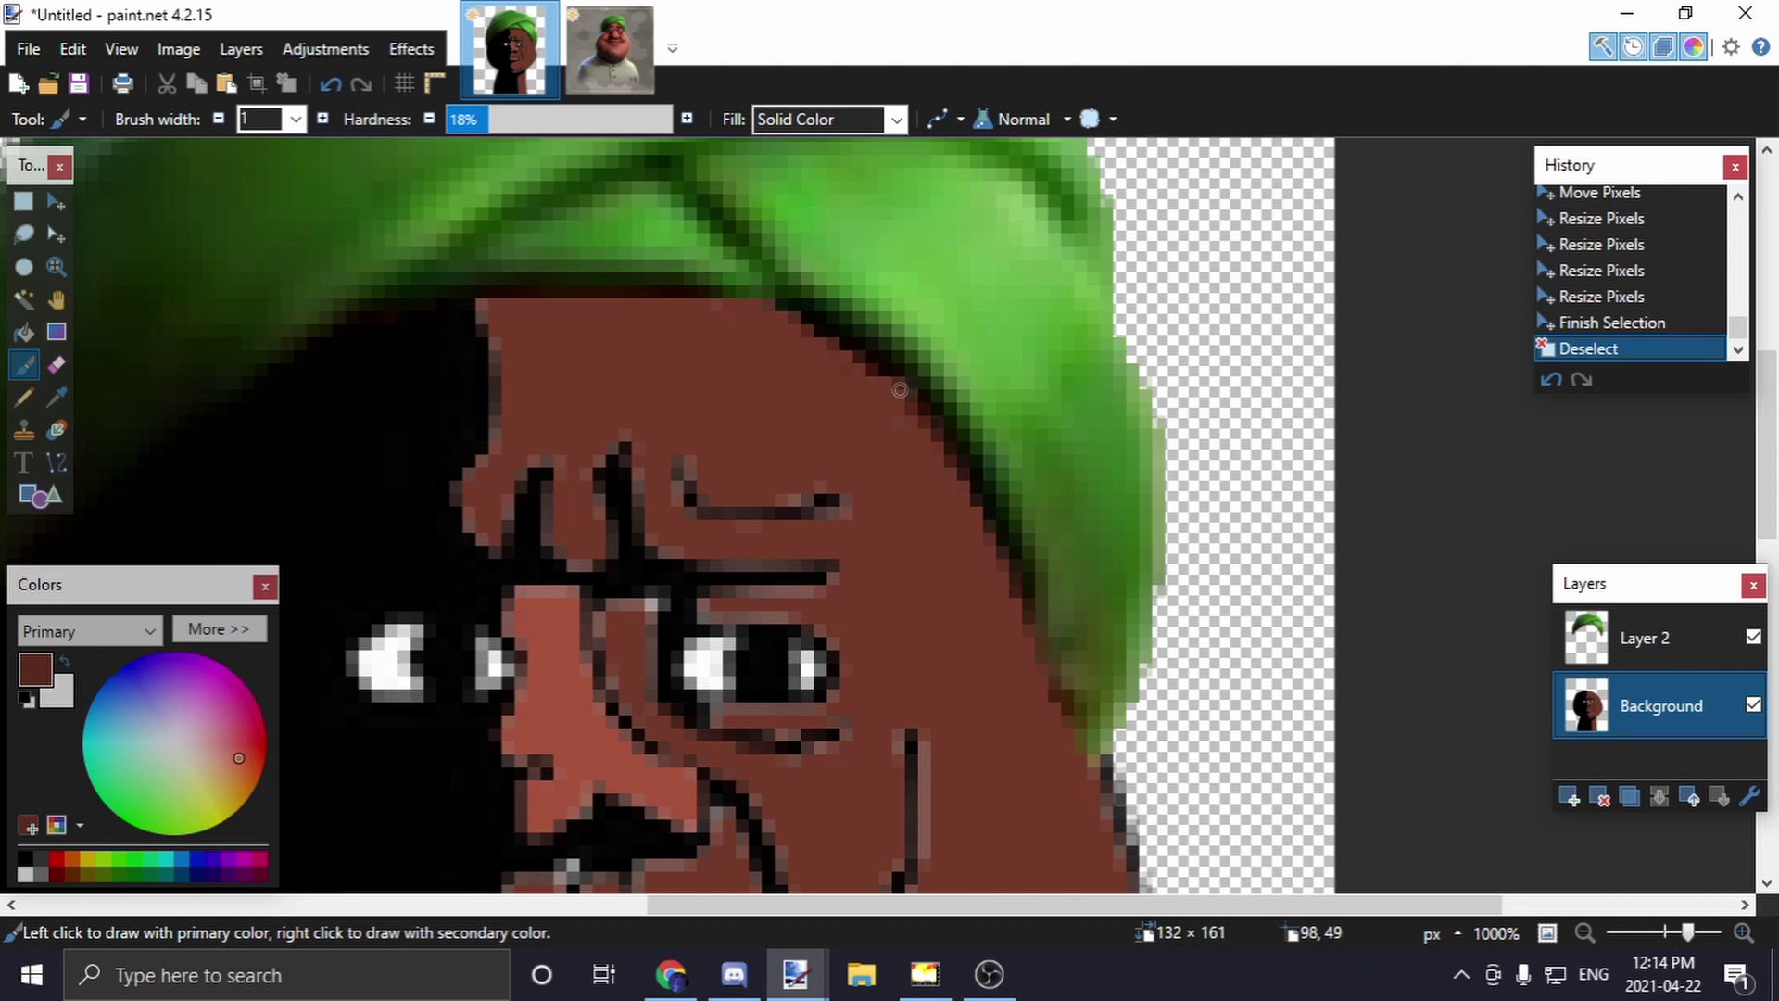
{"action": "left_click", "coordinate": [761, 311]}
{"action": "left_click", "coordinate": [1645, 637]}
{"action": "scroll", "coordinate": [971, 443], "scroll_direction": "down", "scroll_amount": 4}
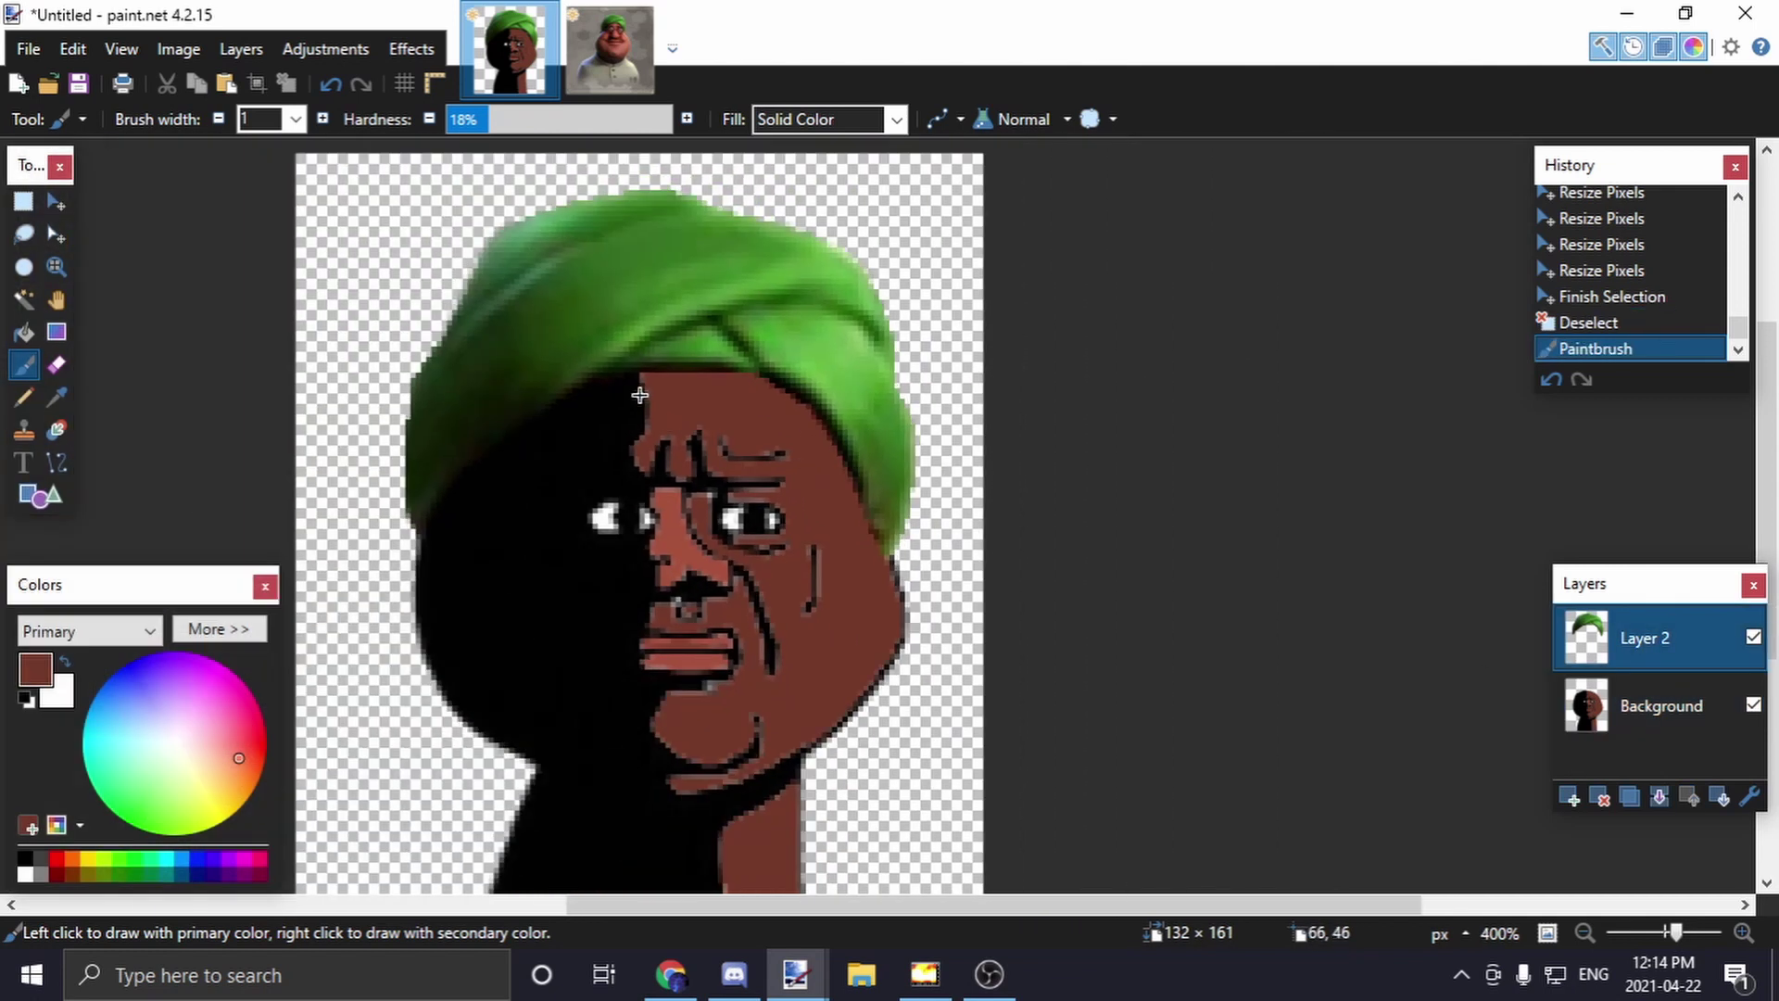
{"action": "scroll", "coordinate": [496, 408], "scroll_direction": "down", "scroll_amount": 3}
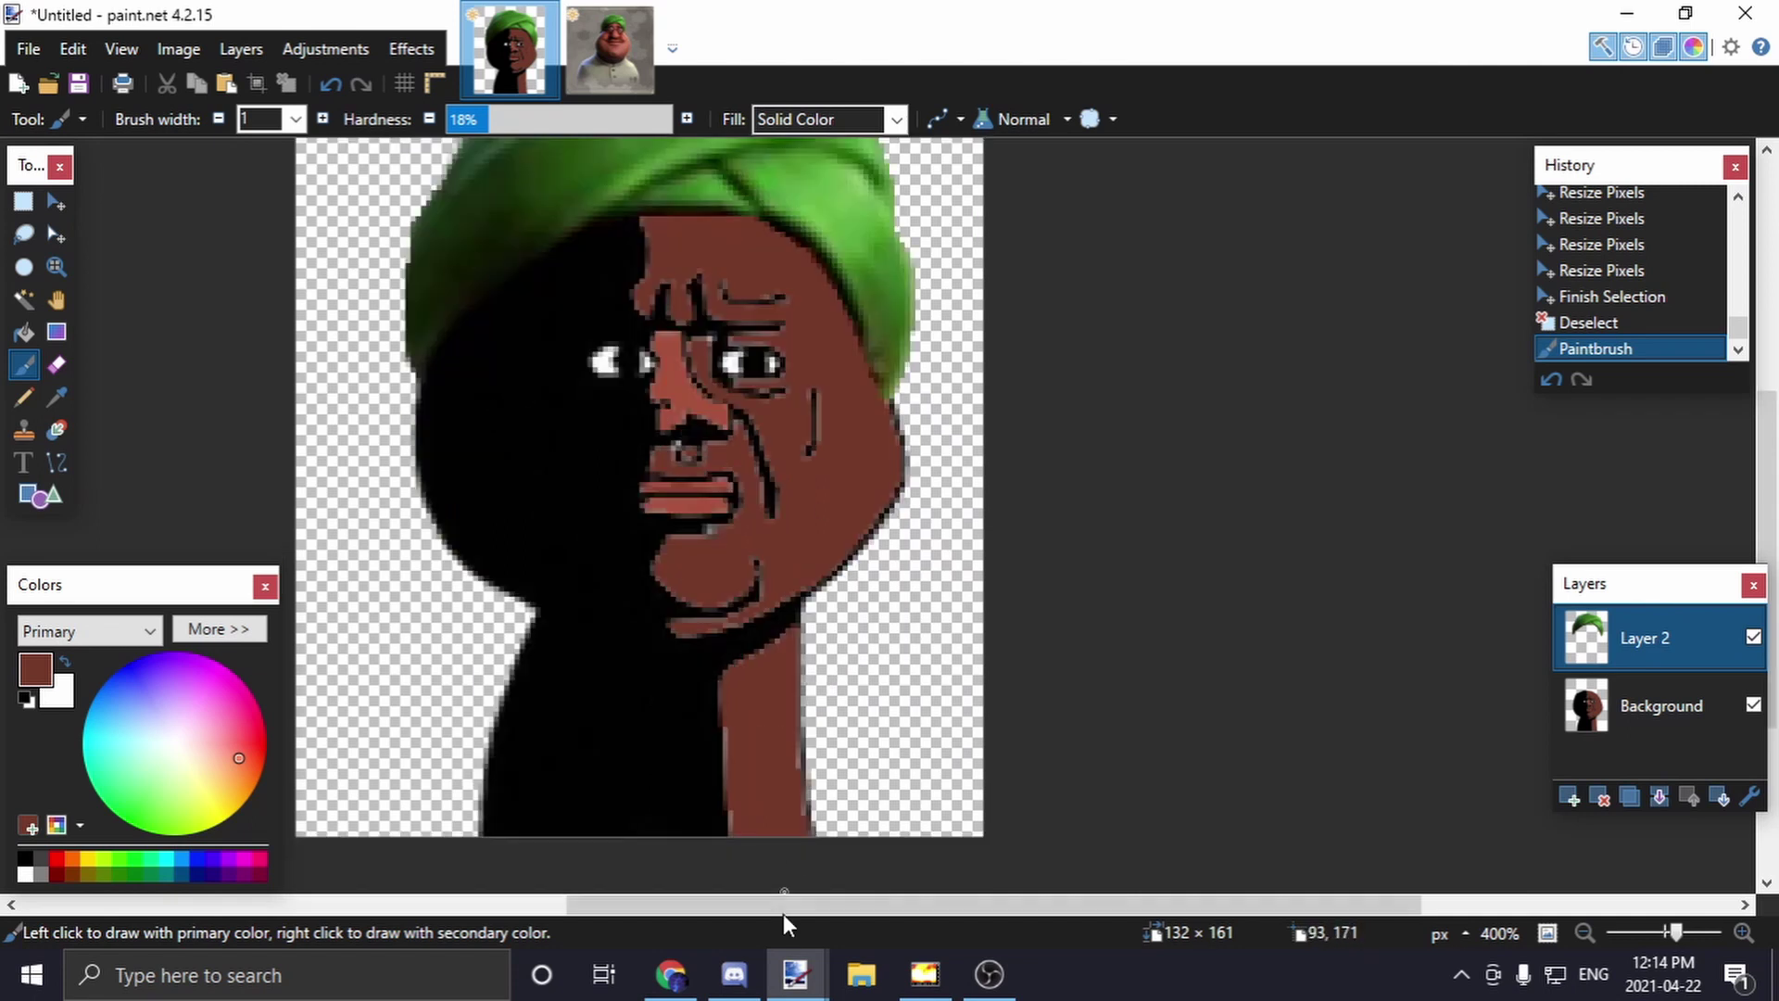
Copy the round glasses image from the Discord chat, switch back to paint.net, and add a new layer to the face drawing
{"action": "left_click", "coordinate": [734, 974]}
{"action": "left_click", "coordinate": [955, 520]}
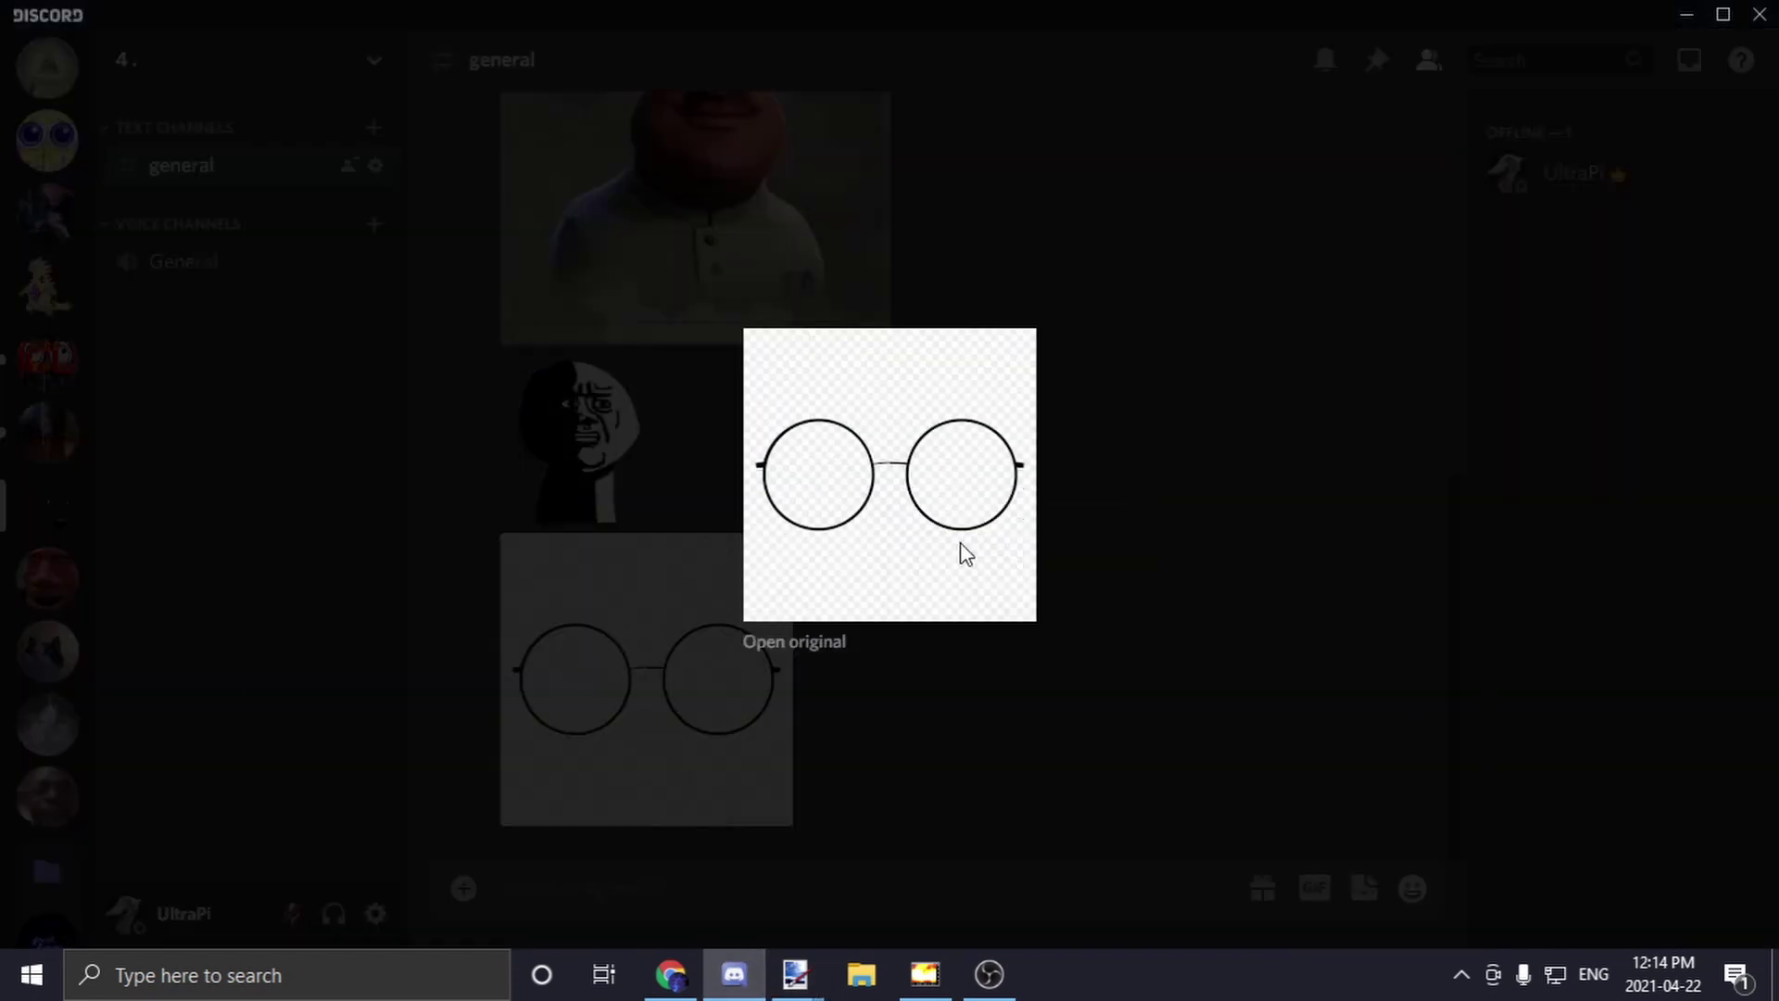
{"action": "mouse_move", "coordinate": [796, 973]}
{"action": "left_click", "coordinate": [918, 889]}
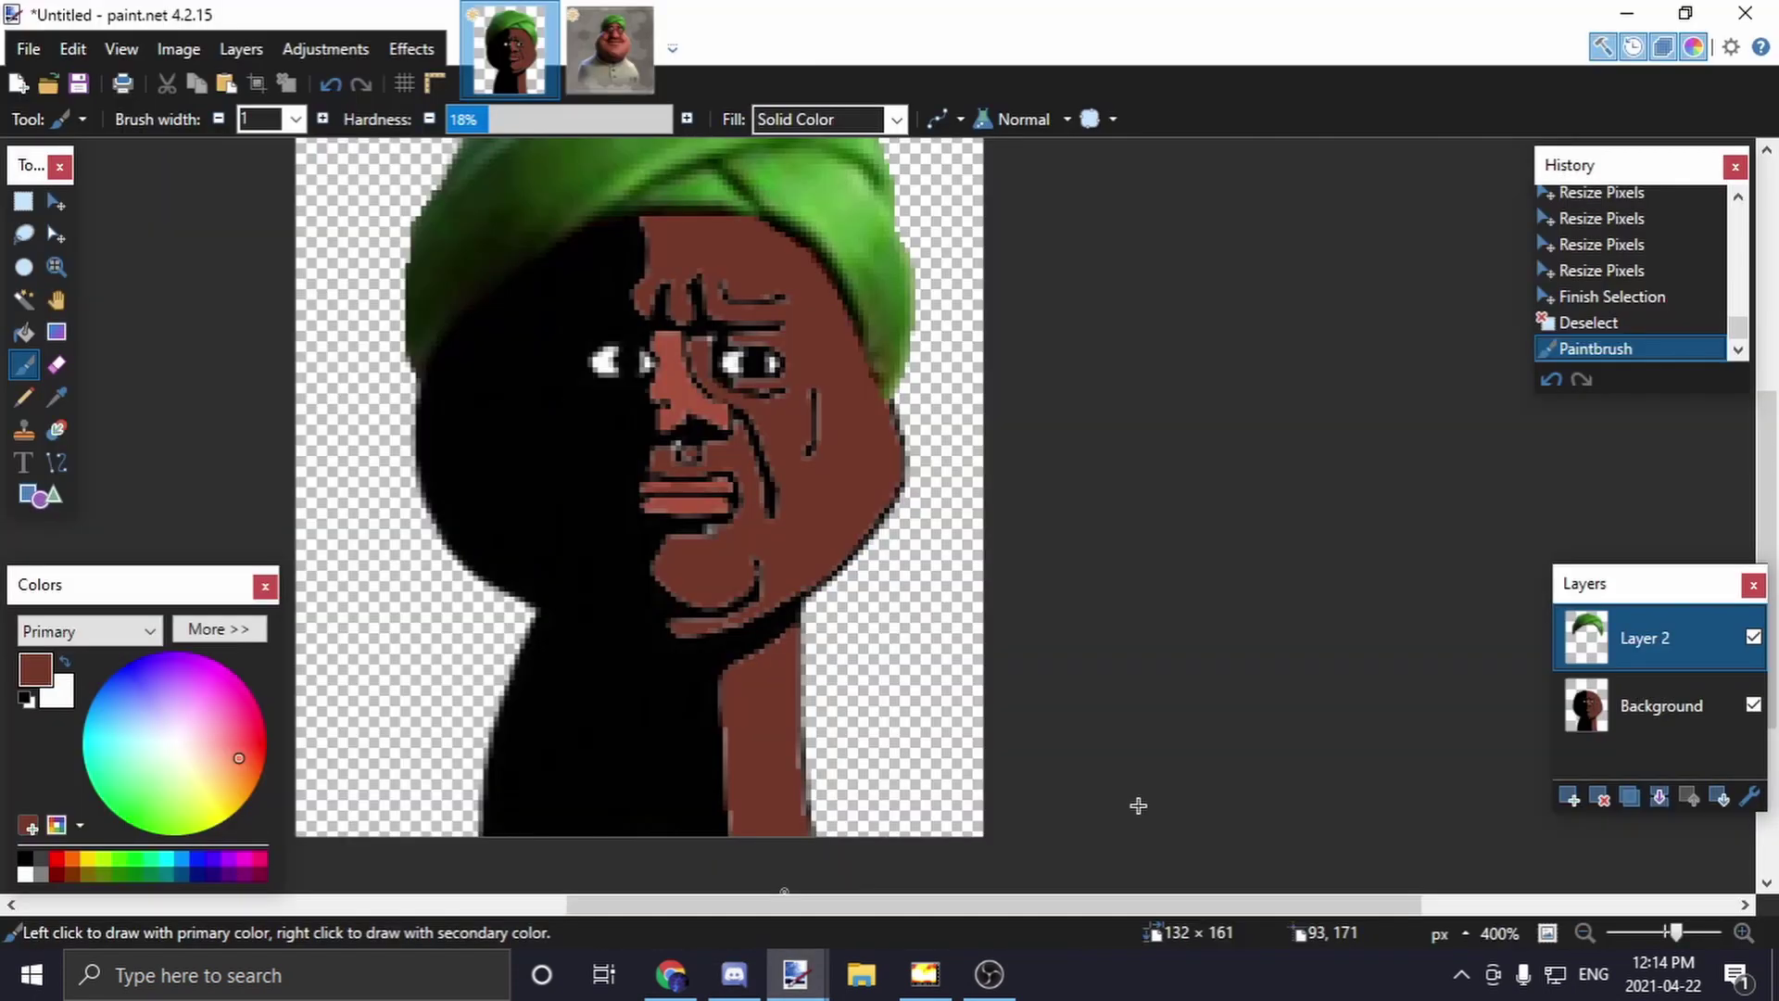
{"action": "left_click", "coordinate": [1569, 797]}
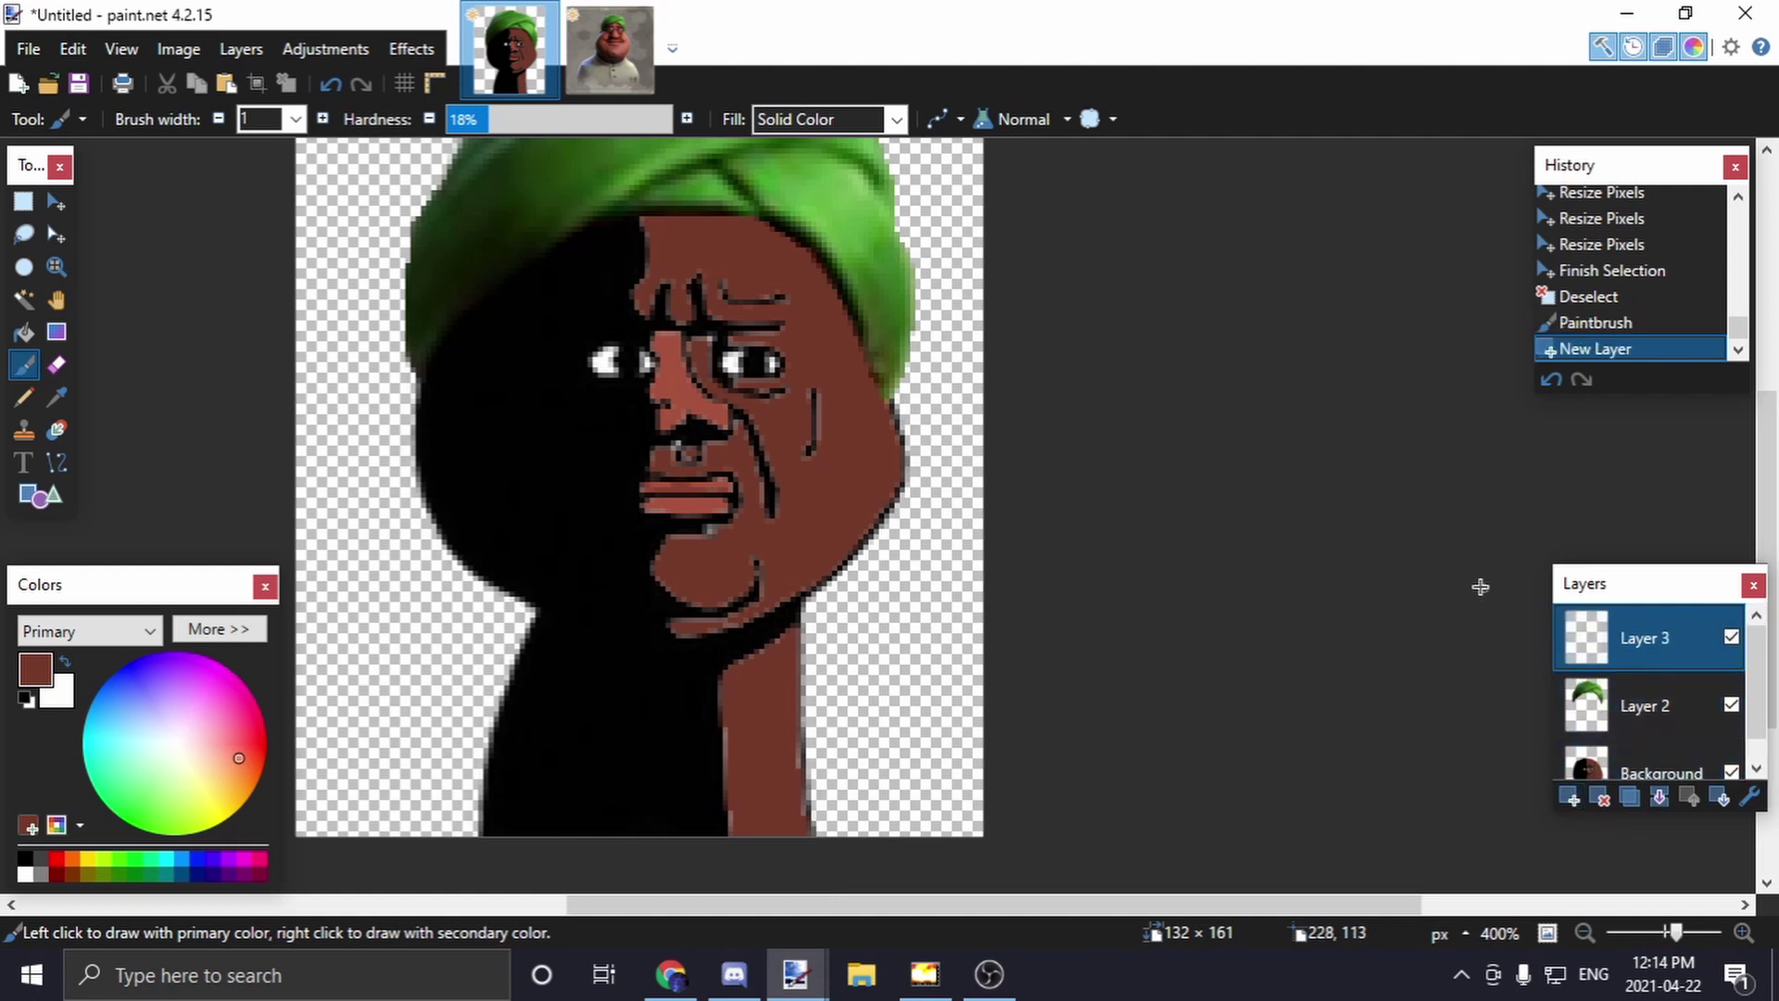
Try pasting the glasses image onto the new layer with the canvas size kept, and undo the paste
{"action": "key", "text": "ctrl+v"}
{"action": "left_click", "coordinate": [774, 700]}
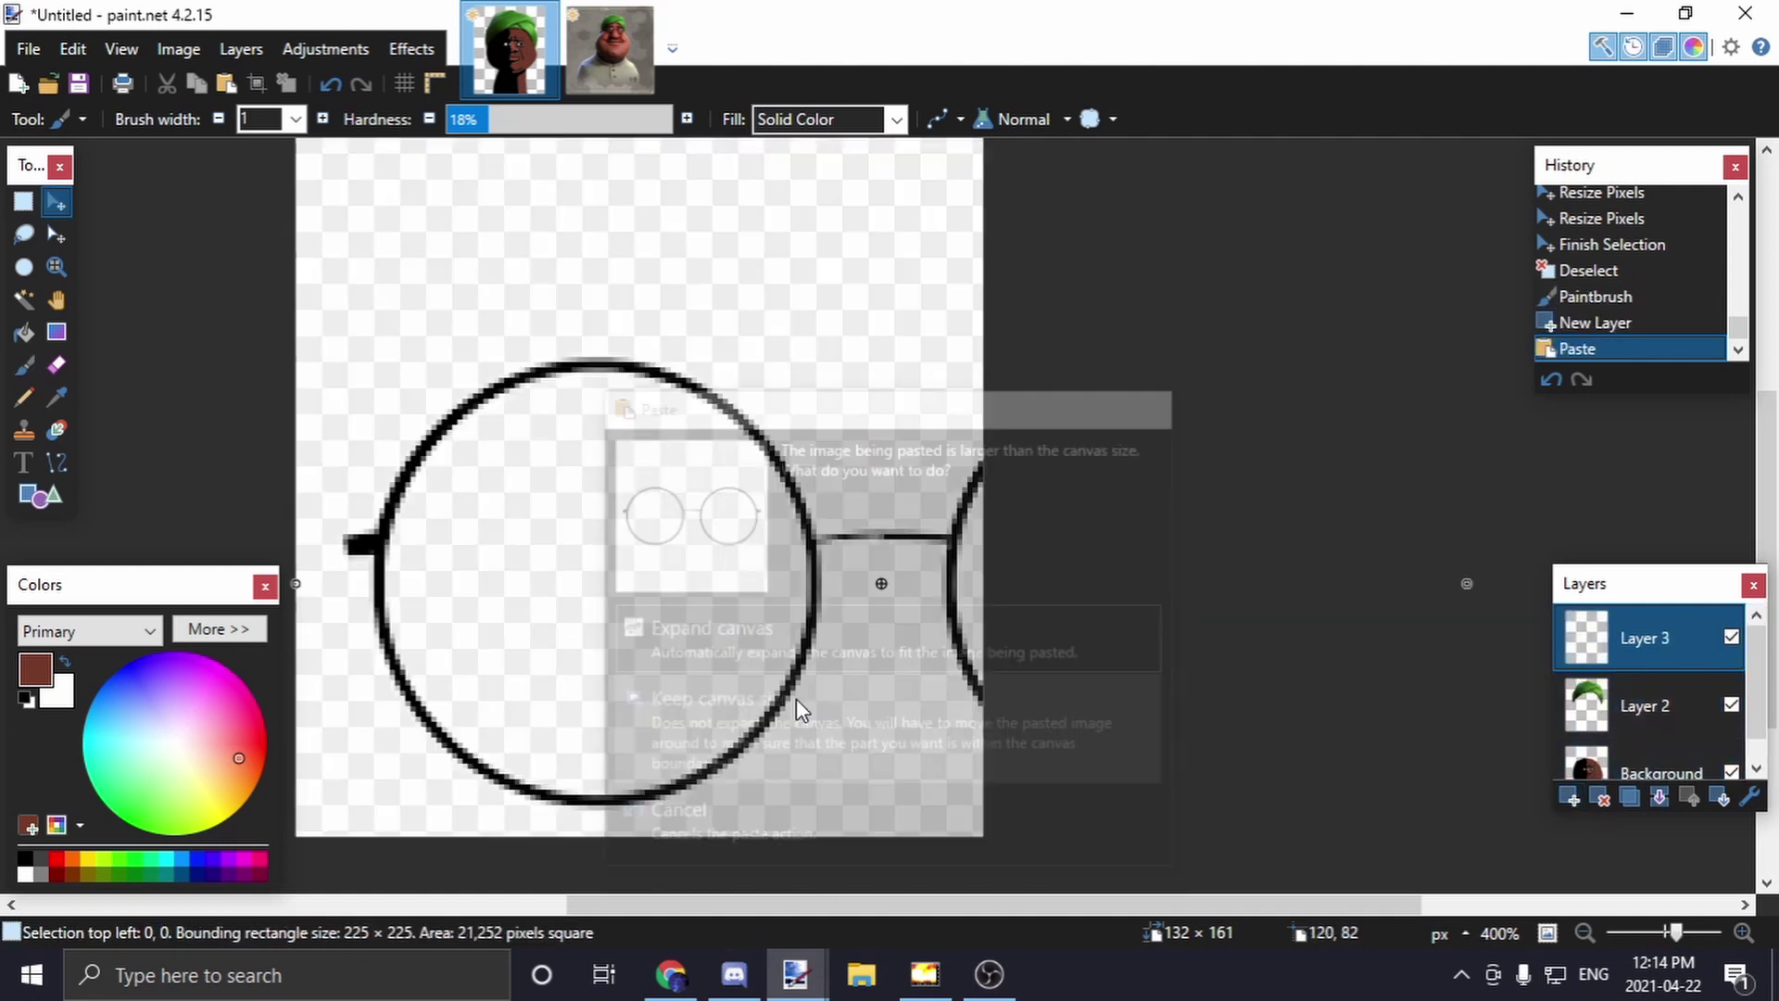
{"action": "key", "text": "ctrl+z"}
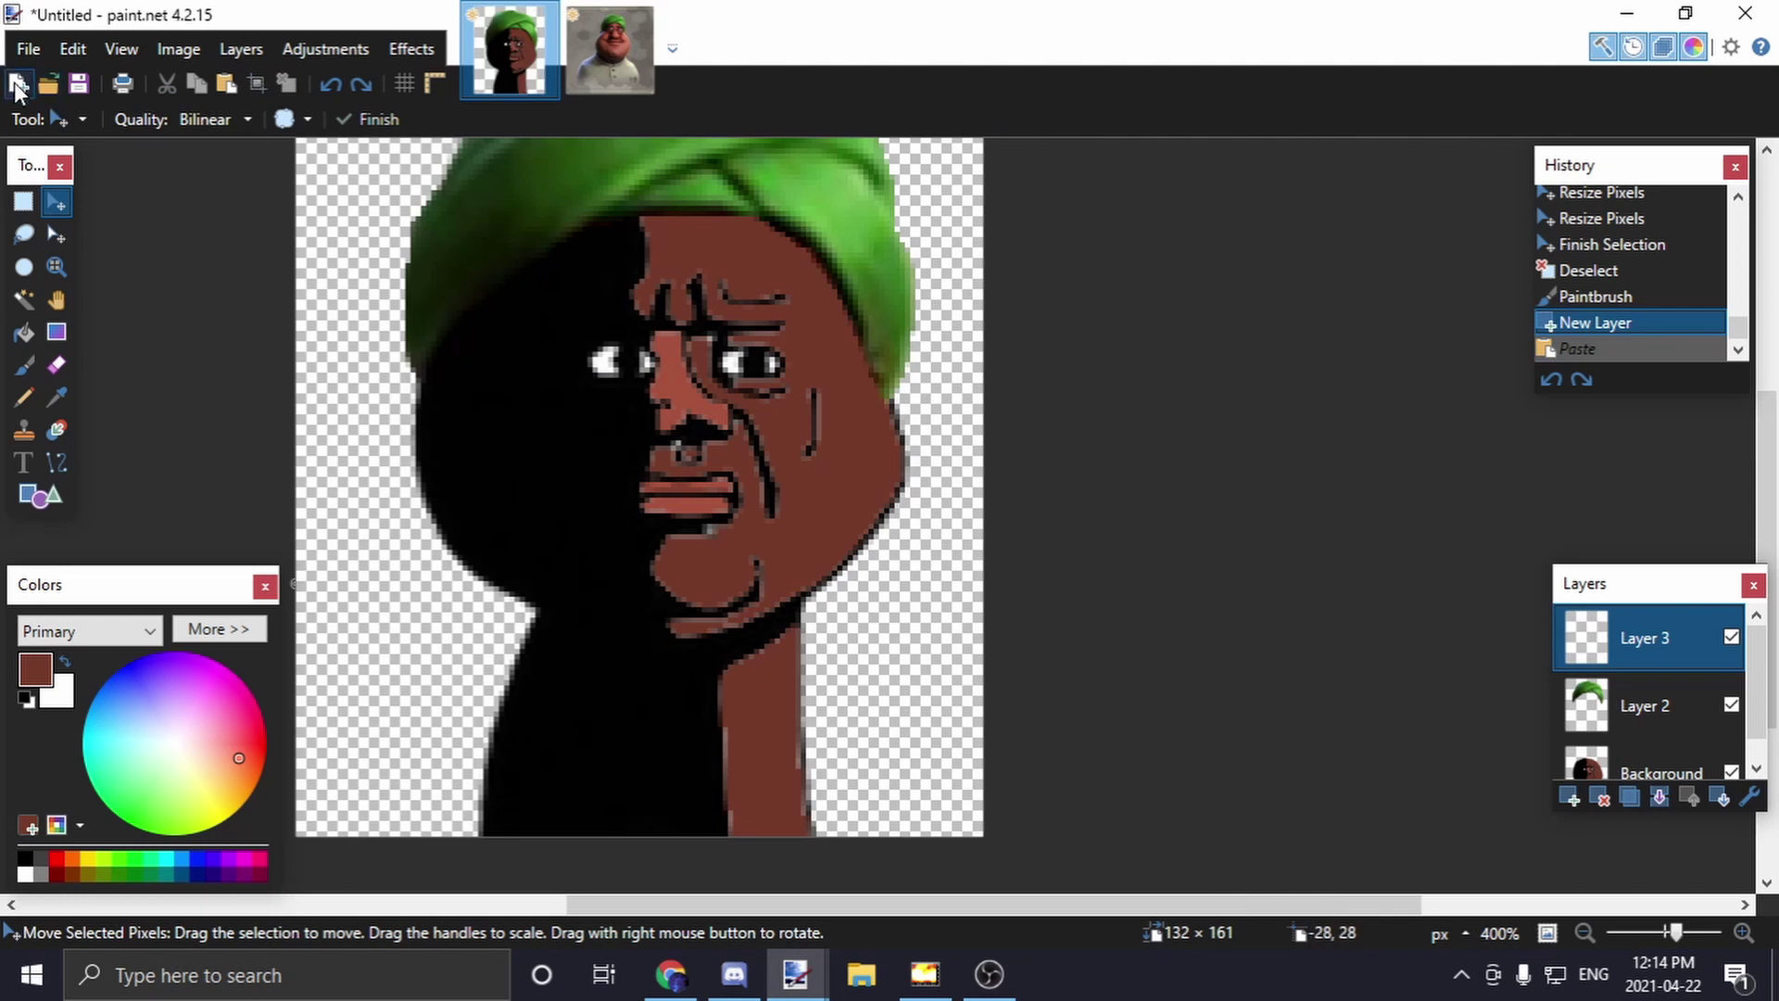
Create a new 225 × 225 px image and paste the glasses picture into it
{"action": "left_click", "coordinate": [18, 84]}
{"action": "left_click", "coordinate": [881, 648]}
{"action": "key", "text": "ctrl+v"}
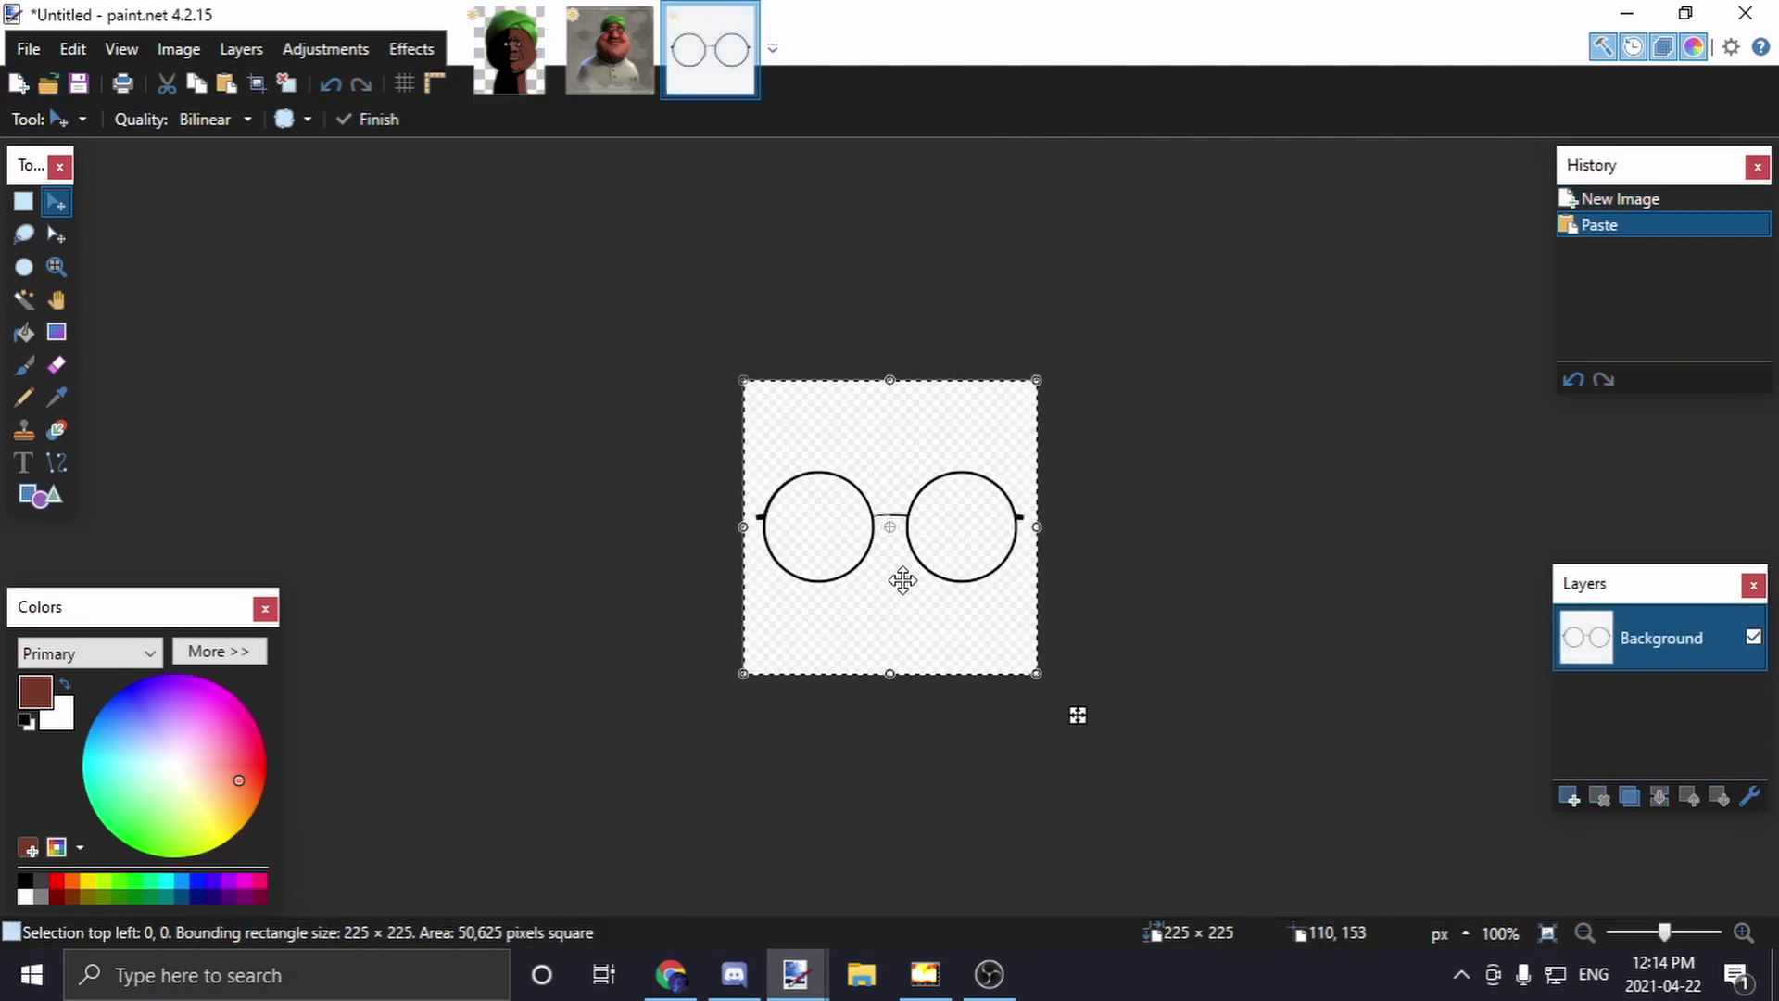
Erase the fake checkered background around the glasses and inside both lenses using the Magic Wand at 56% tolerance
{"action": "left_click", "coordinate": [30, 333]}
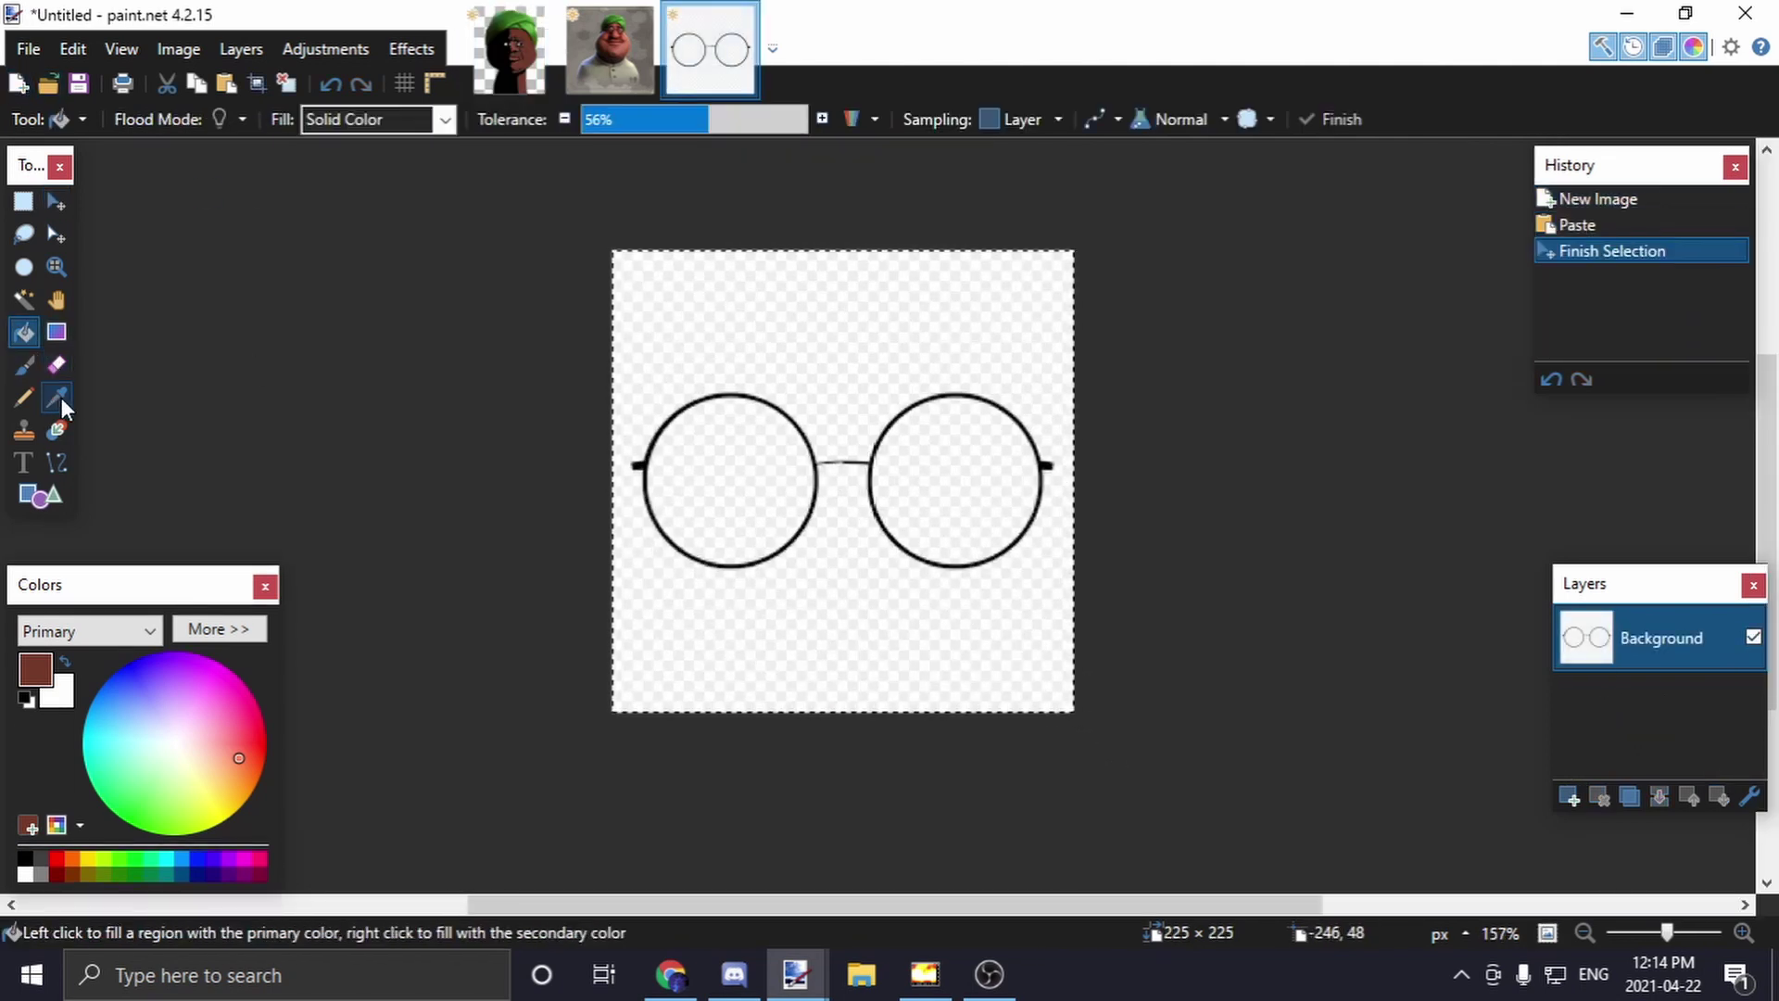
{"action": "left_click", "coordinate": [58, 397]}
{"action": "left_click", "coordinate": [728, 322]}
{"action": "left_click", "coordinate": [24, 299]}
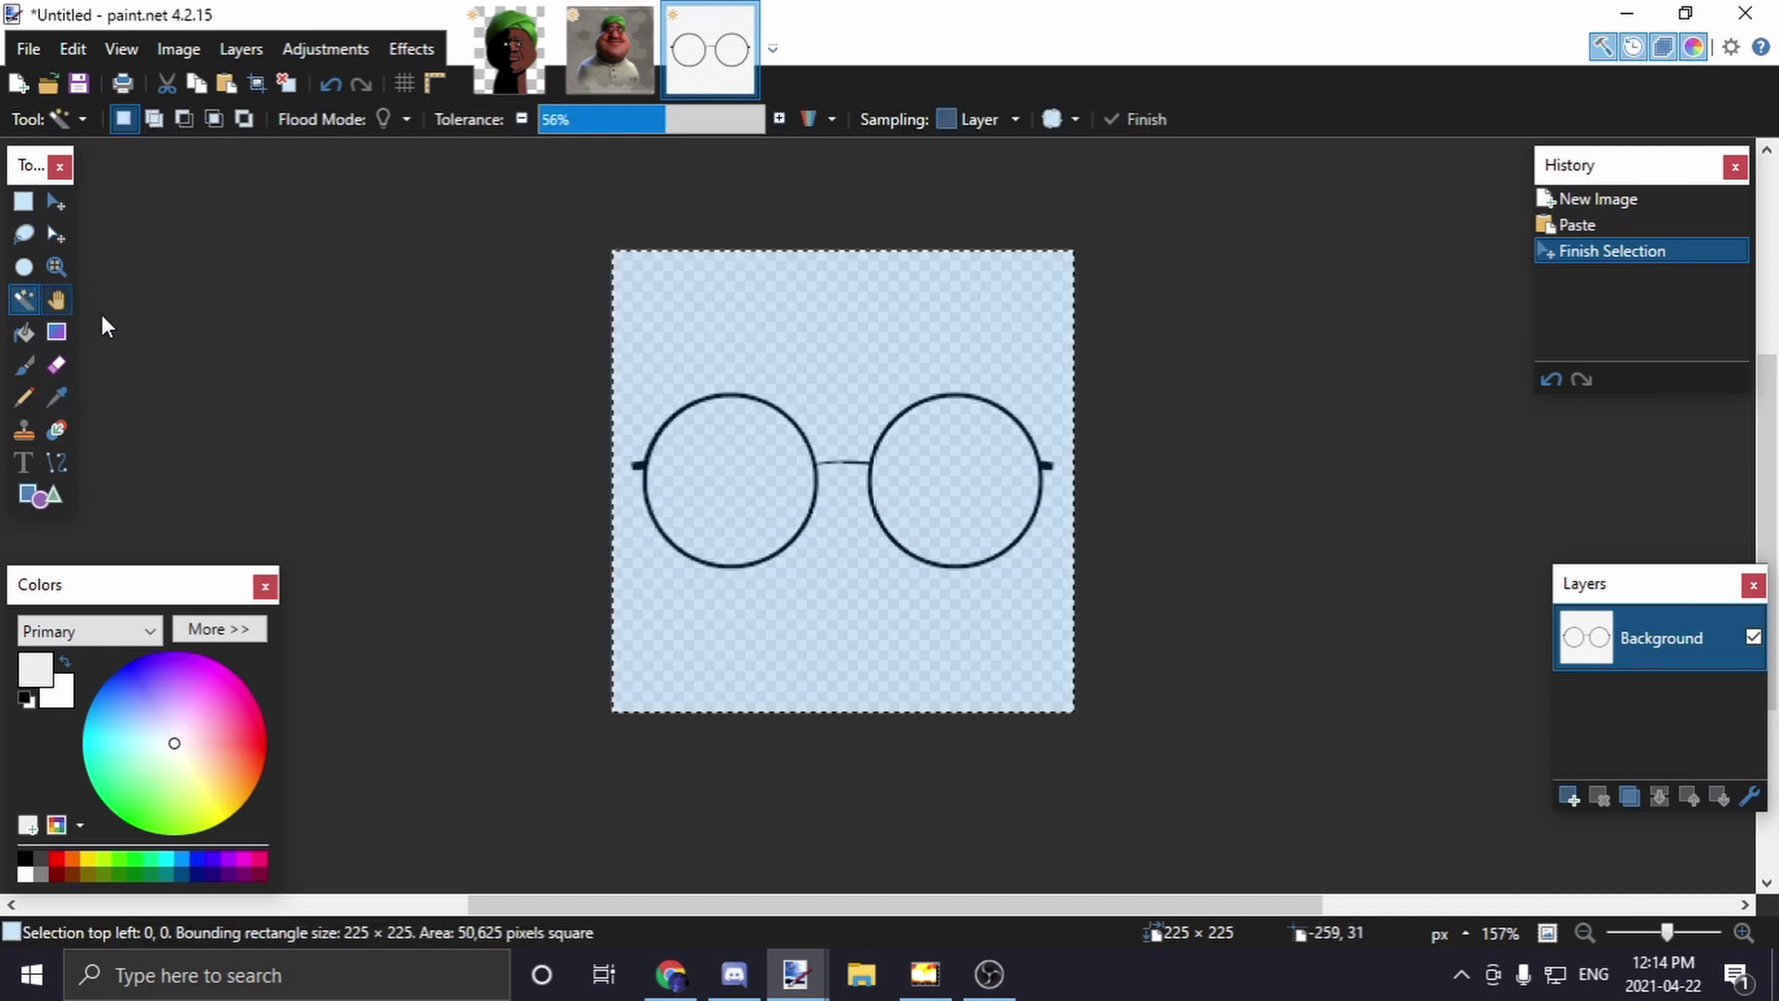
{"action": "left_click", "coordinate": [778, 345]}
{"action": "key", "text": "Delete"}
{"action": "left_click", "coordinate": [739, 476]}
{"action": "key", "text": "Delete"}
{"action": "left_click", "coordinate": [961, 488]}
{"action": "key", "text": "Delete"}
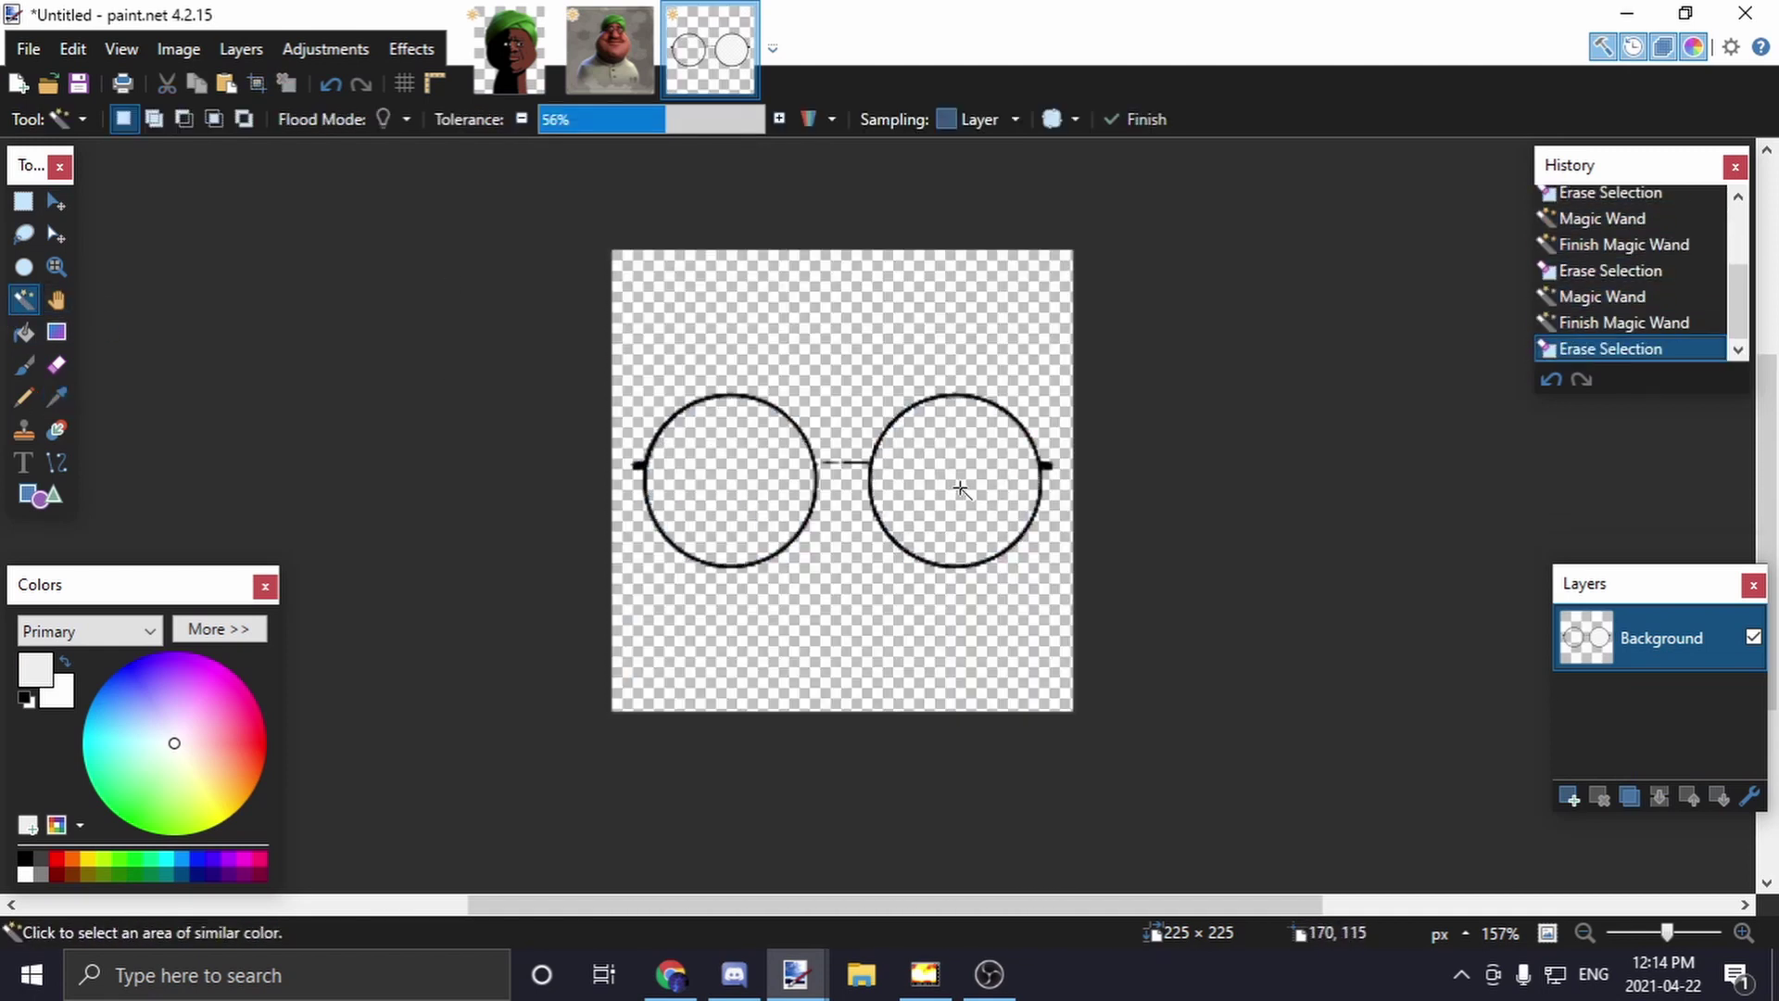
Repair the broken bridge between the lenses with a black paintbrush of width 1 and 18% hardness
{"action": "scroll", "coordinate": [874, 509], "scroll_direction": "up", "scroll_amount": 5}
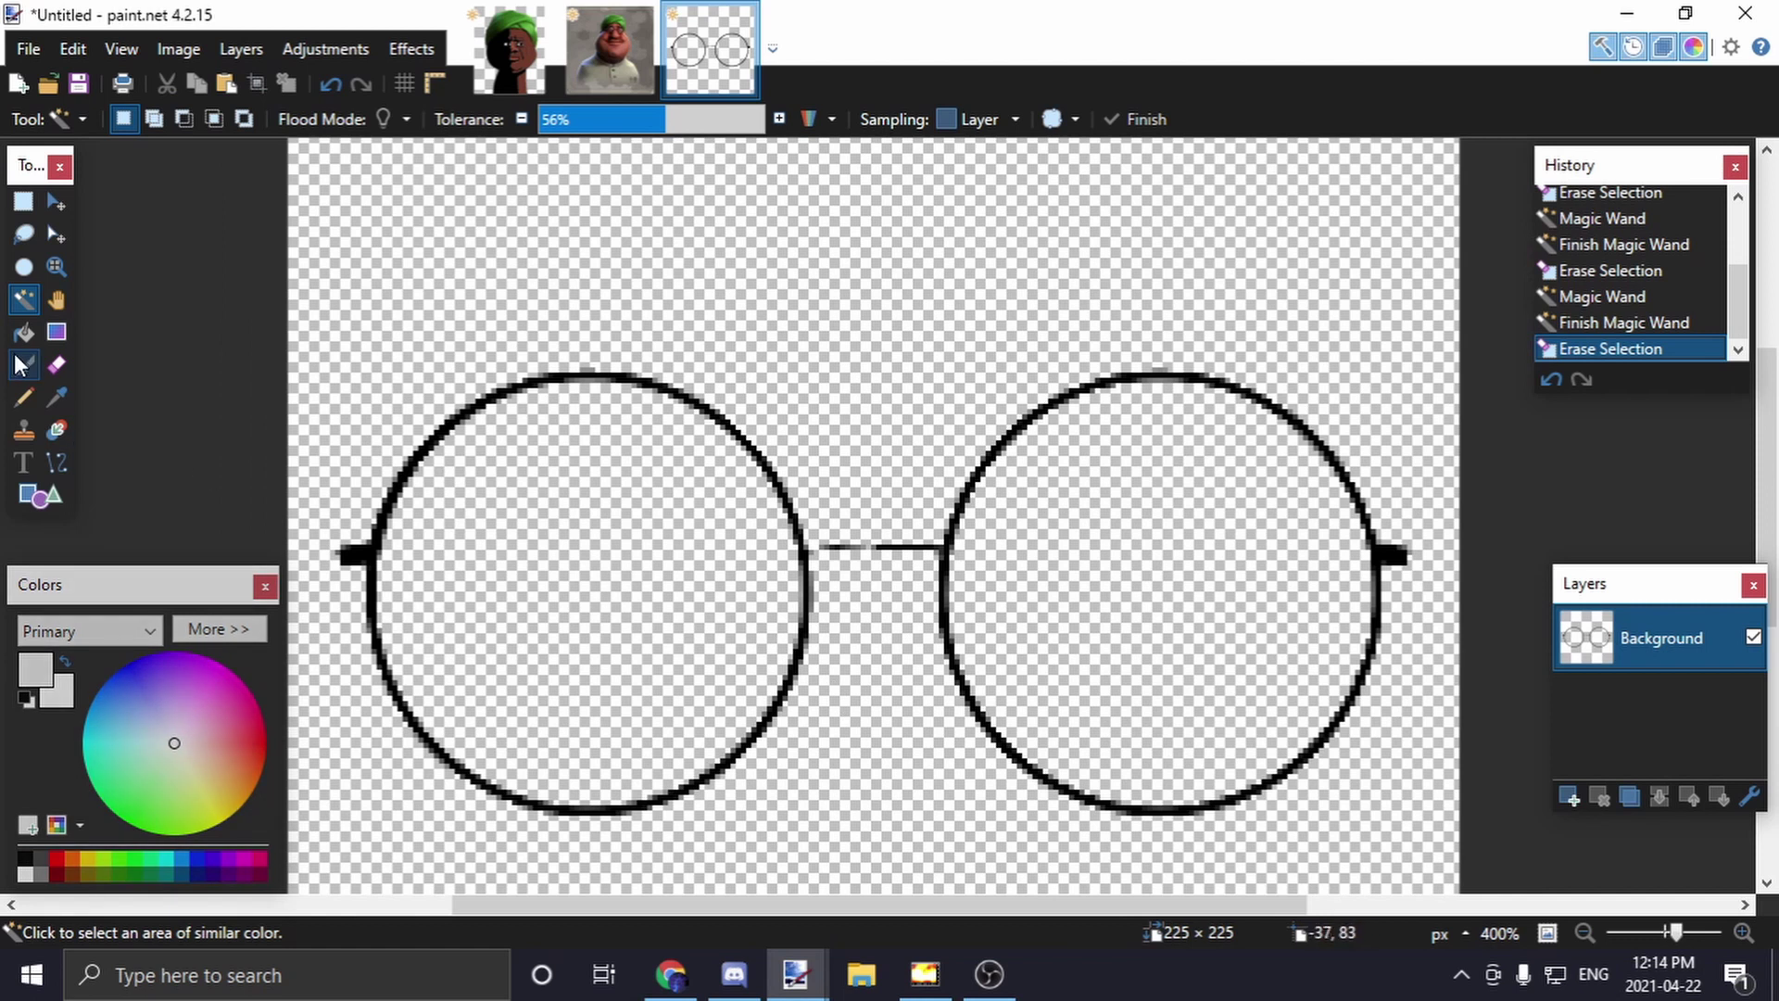
{"action": "left_click", "coordinate": [20, 365]}
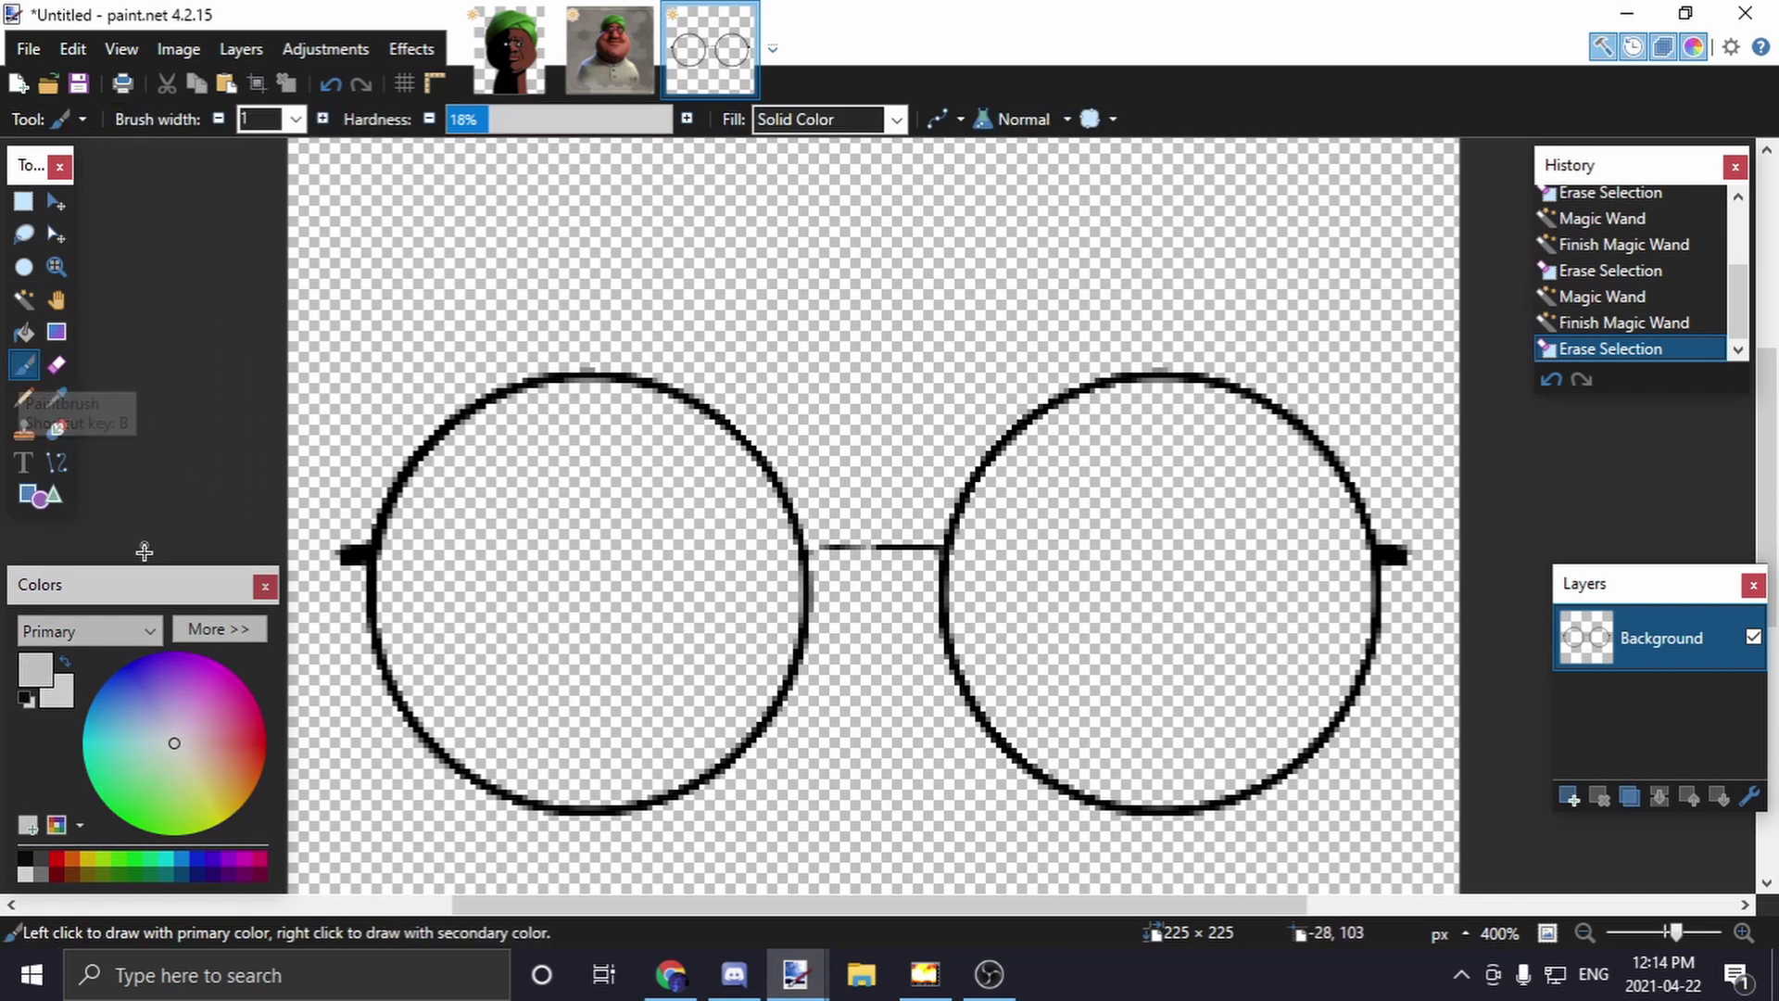
{"action": "left_click", "coordinate": [26, 698]}
{"action": "scroll", "coordinate": [922, 583], "scroll_direction": "up", "scroll_amount": 3}
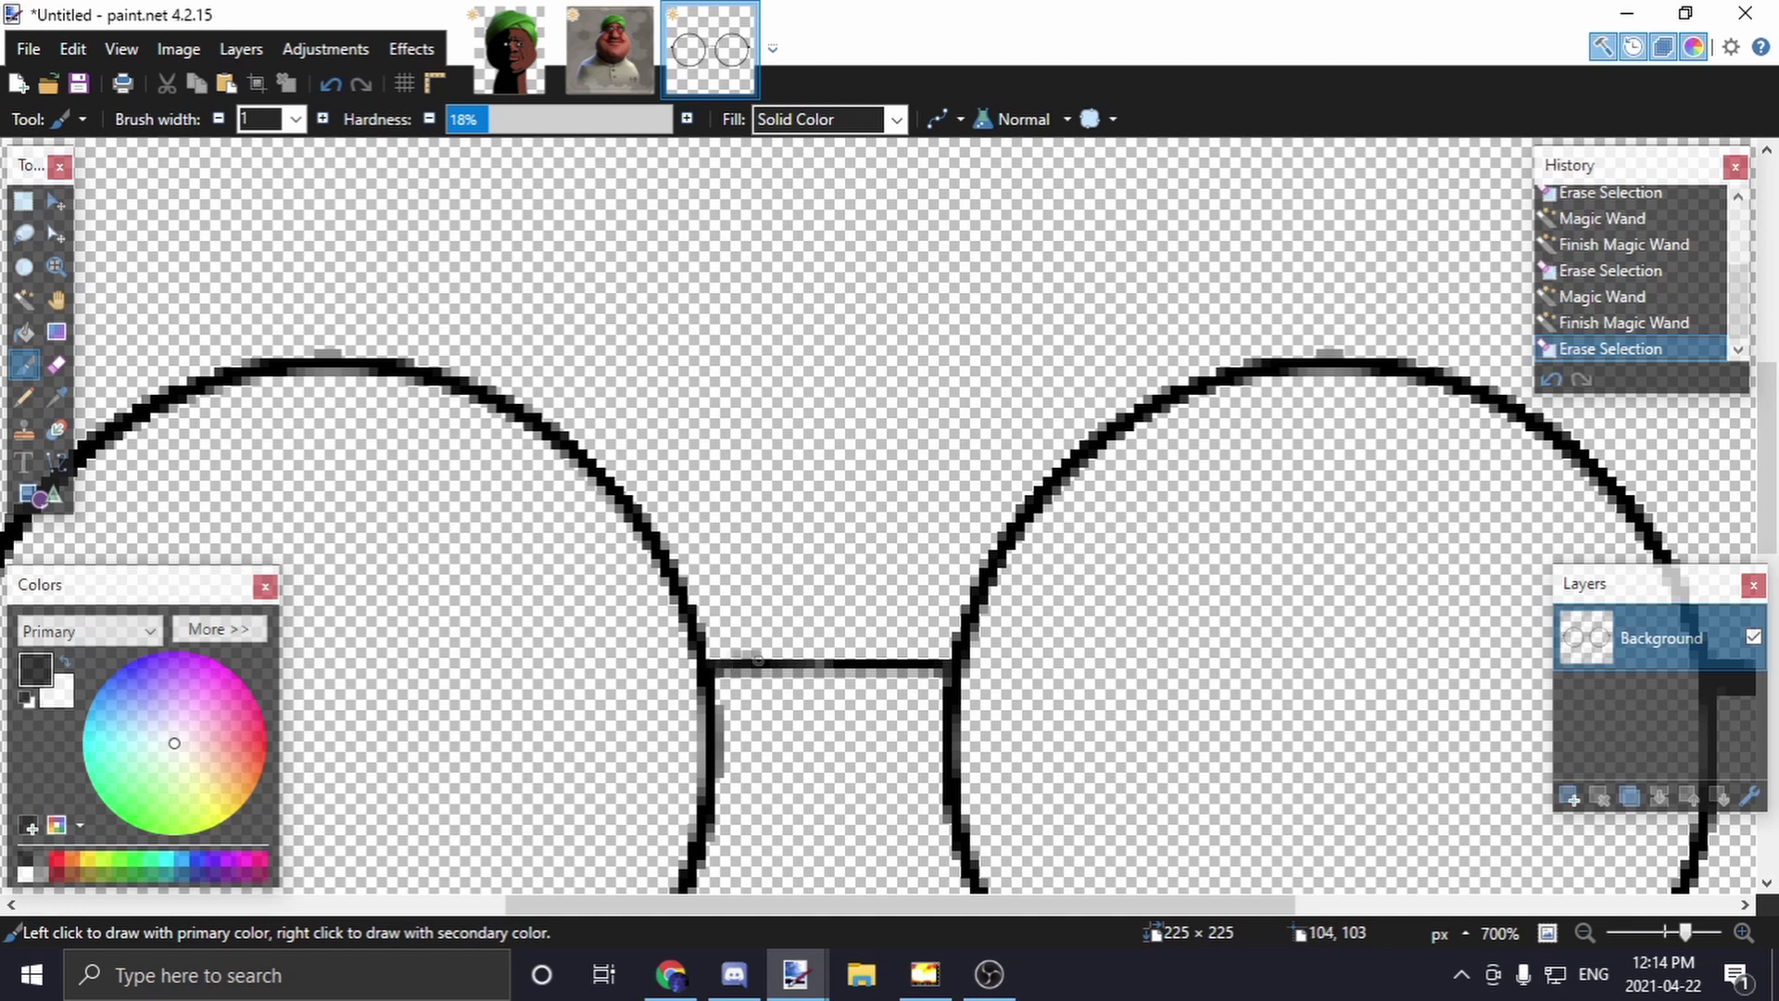
{"action": "left_click", "coordinate": [722, 666]}
{"action": "scroll", "coordinate": [898, 569], "scroll_direction": "down", "scroll_amount": 3}
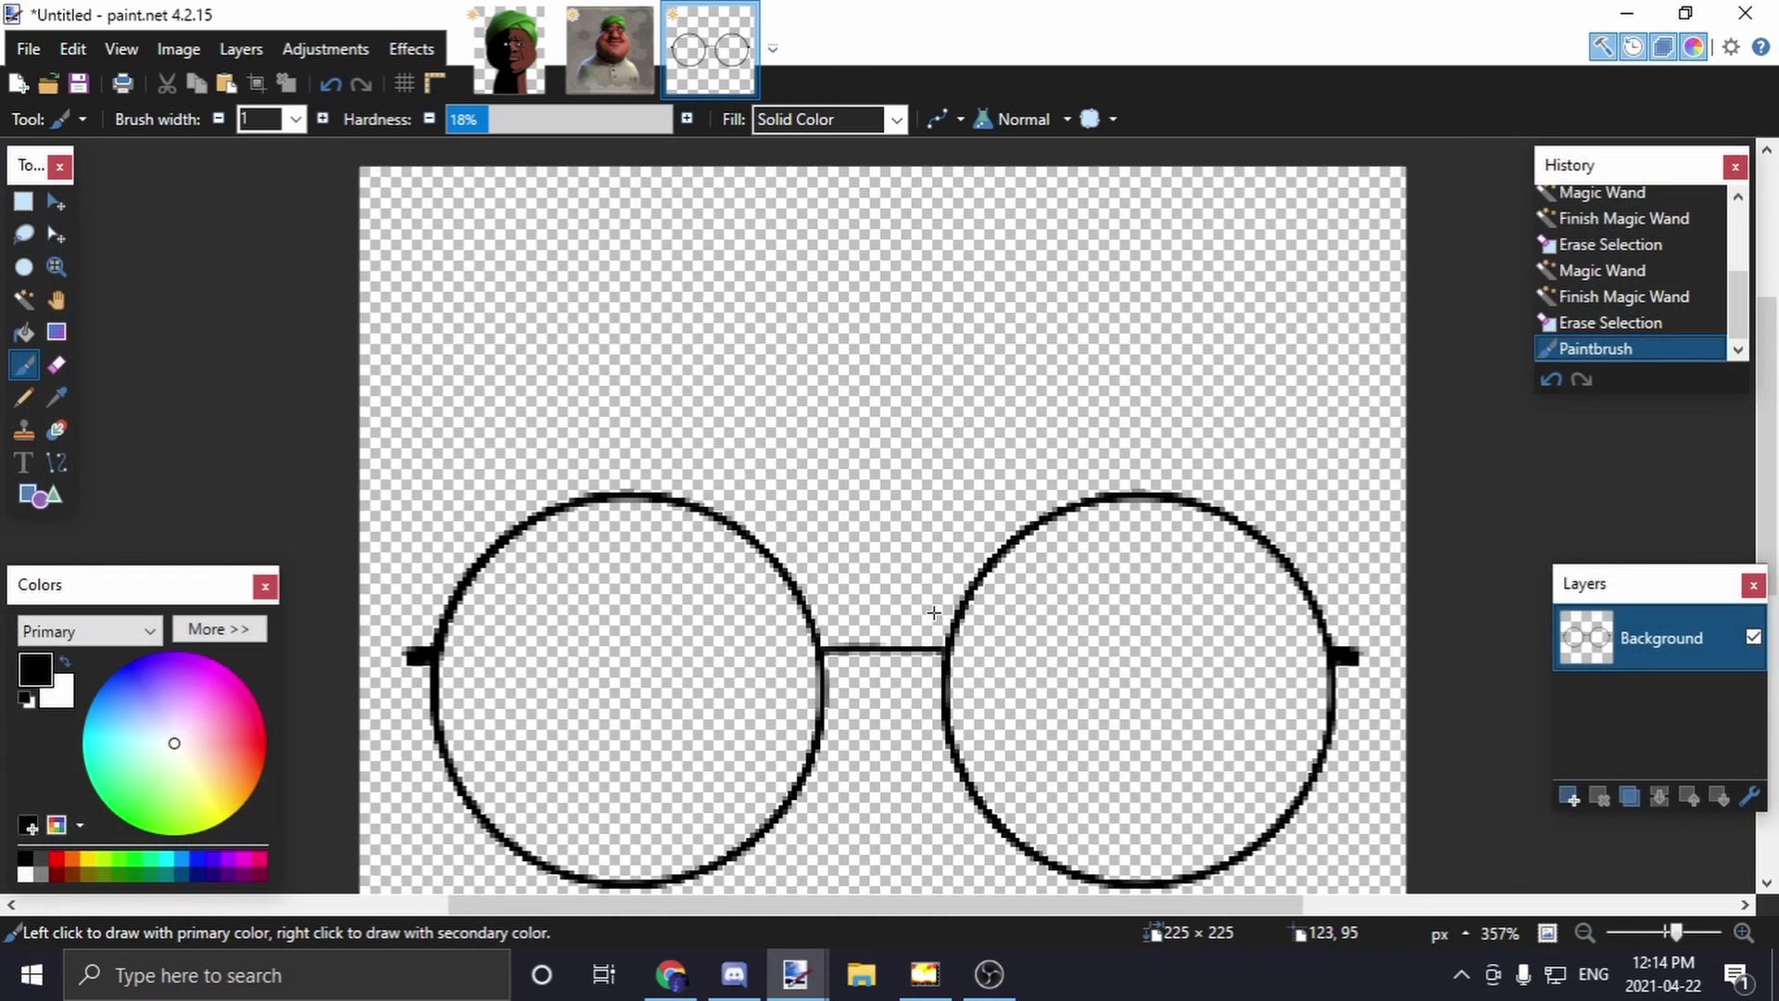
Copy a rectangular selection of about 215 × 103 px around the glasses and return to the face drawing
{"action": "left_click", "coordinate": [23, 201]}
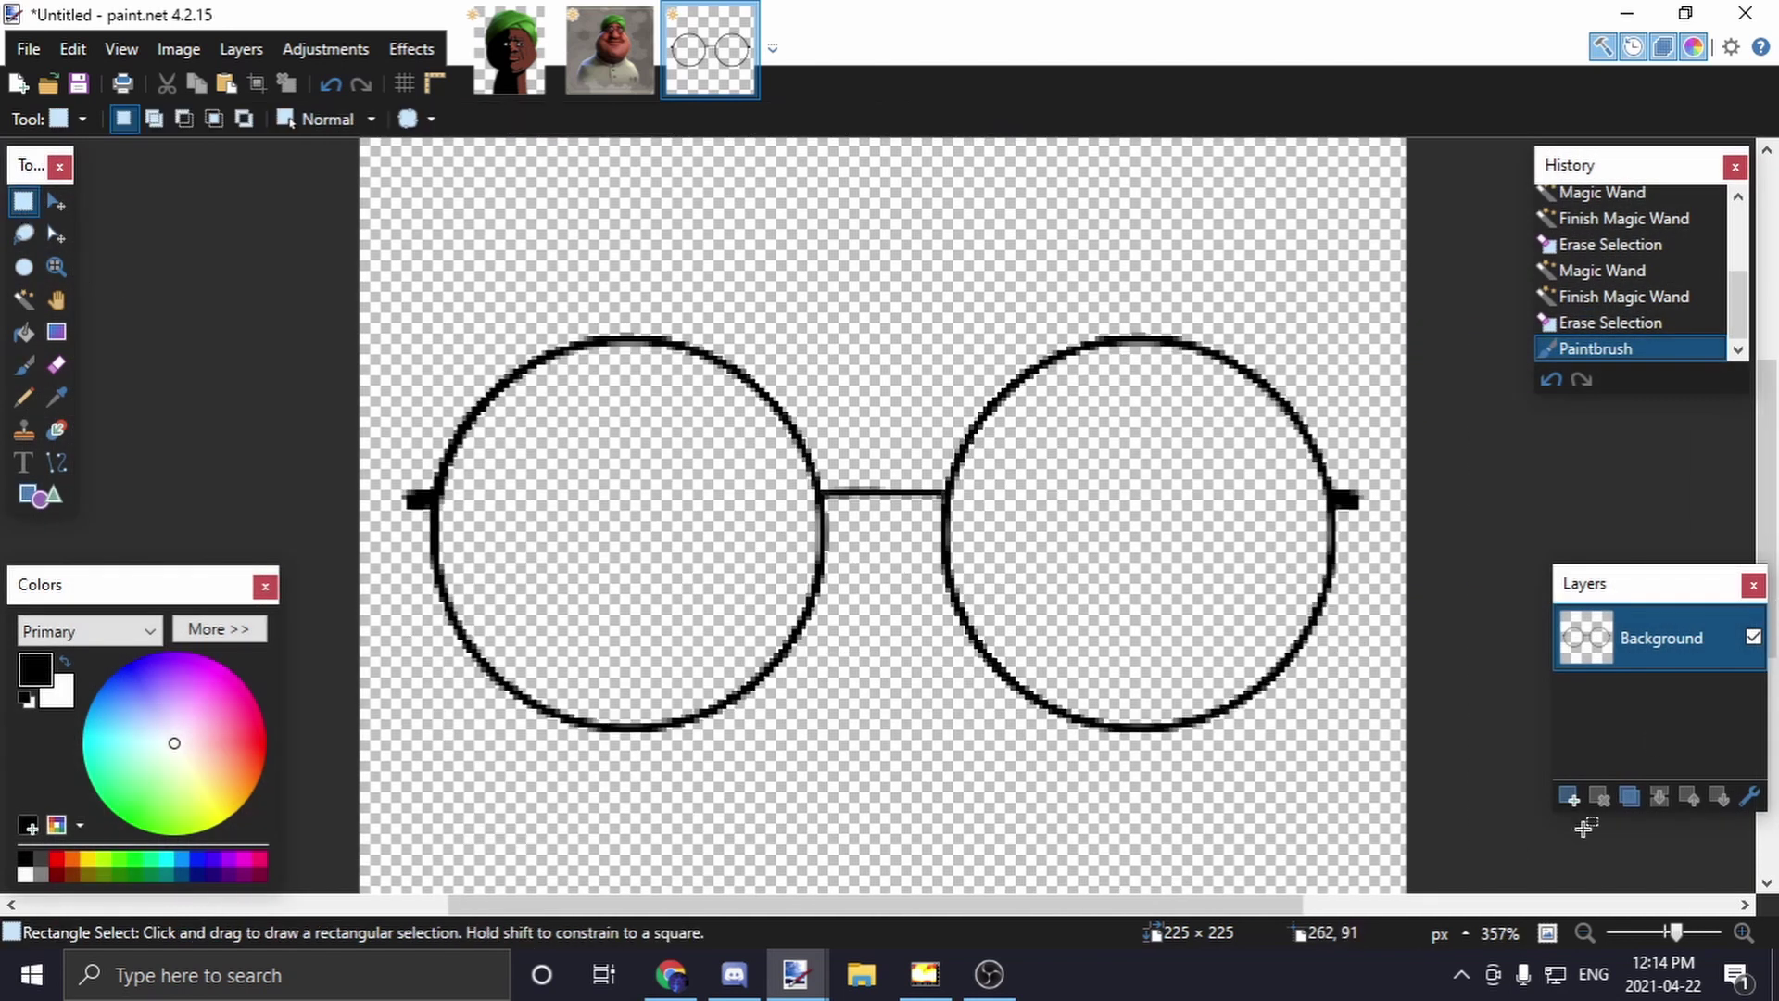
{"action": "left_click_drag", "start_coordinate": [1388, 766], "coordinate": [388, 295]}
{"action": "key", "text": "ctrl+c"}
{"action": "left_click", "coordinate": [538, 56]}
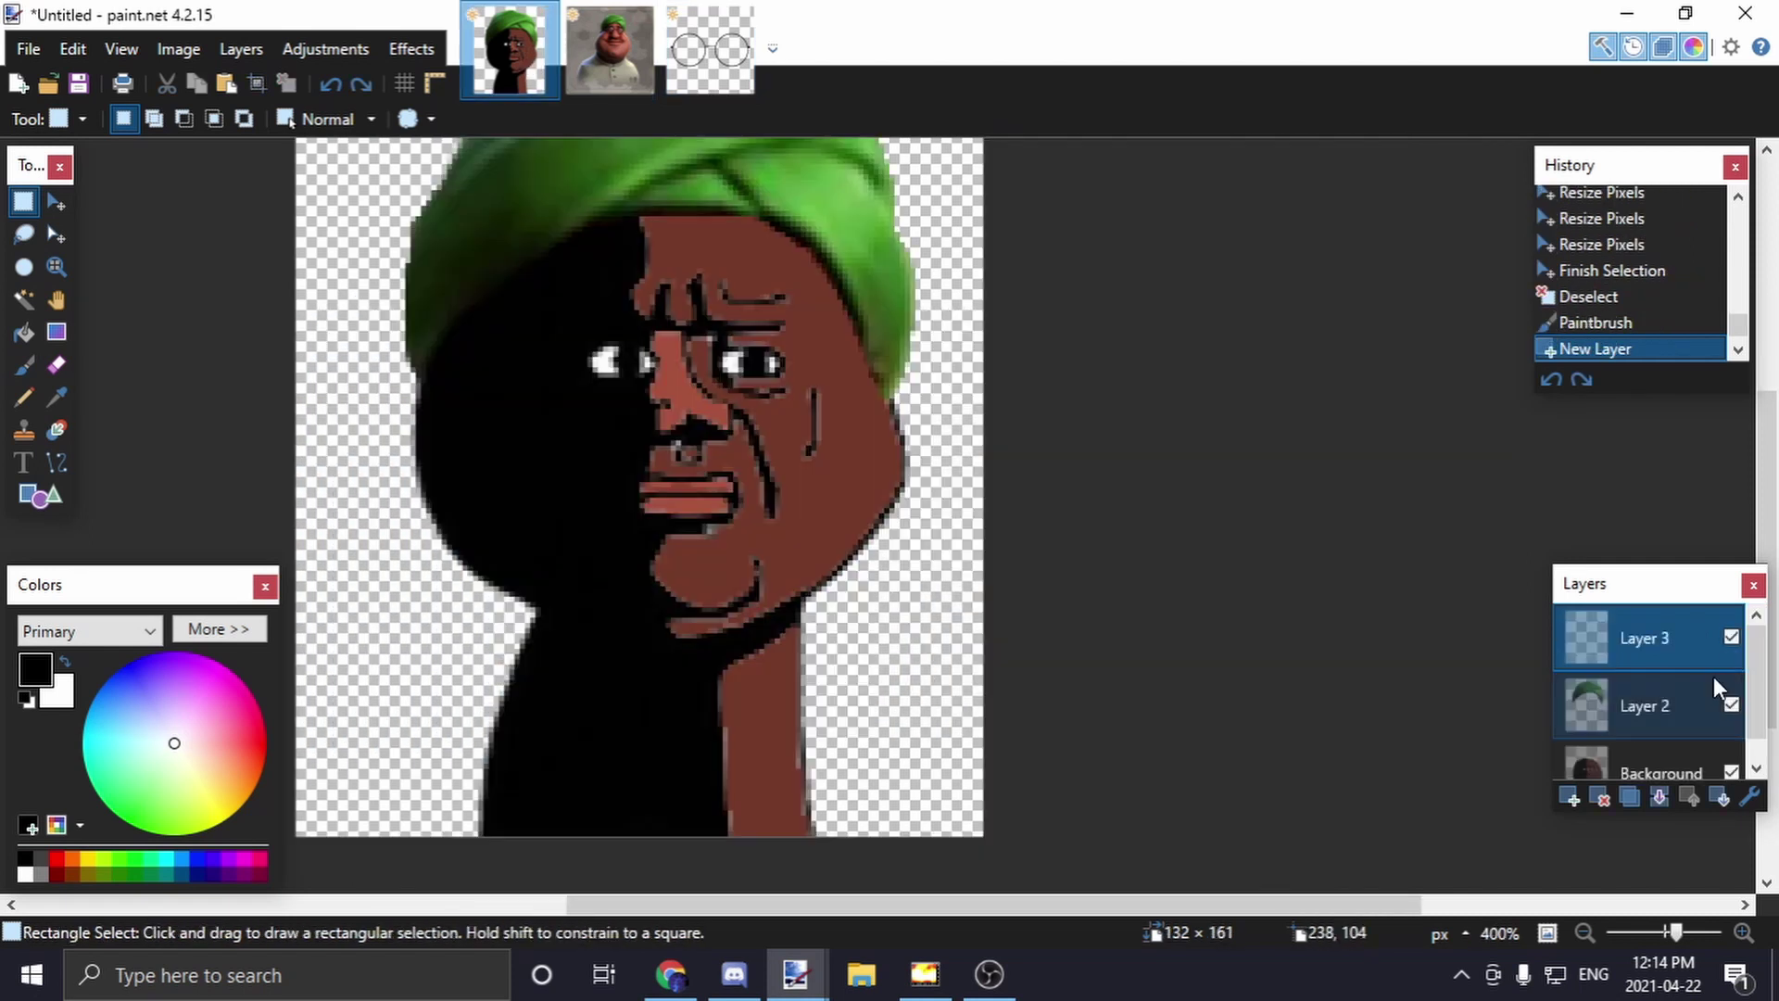
Paste the glasses onto Layer 3 keeping the canvas size, scale them to 88 × 51 px, and place them over the eyes
{"action": "key", "text": "ctrl+v"}
{"action": "left_click", "coordinate": [847, 632]}
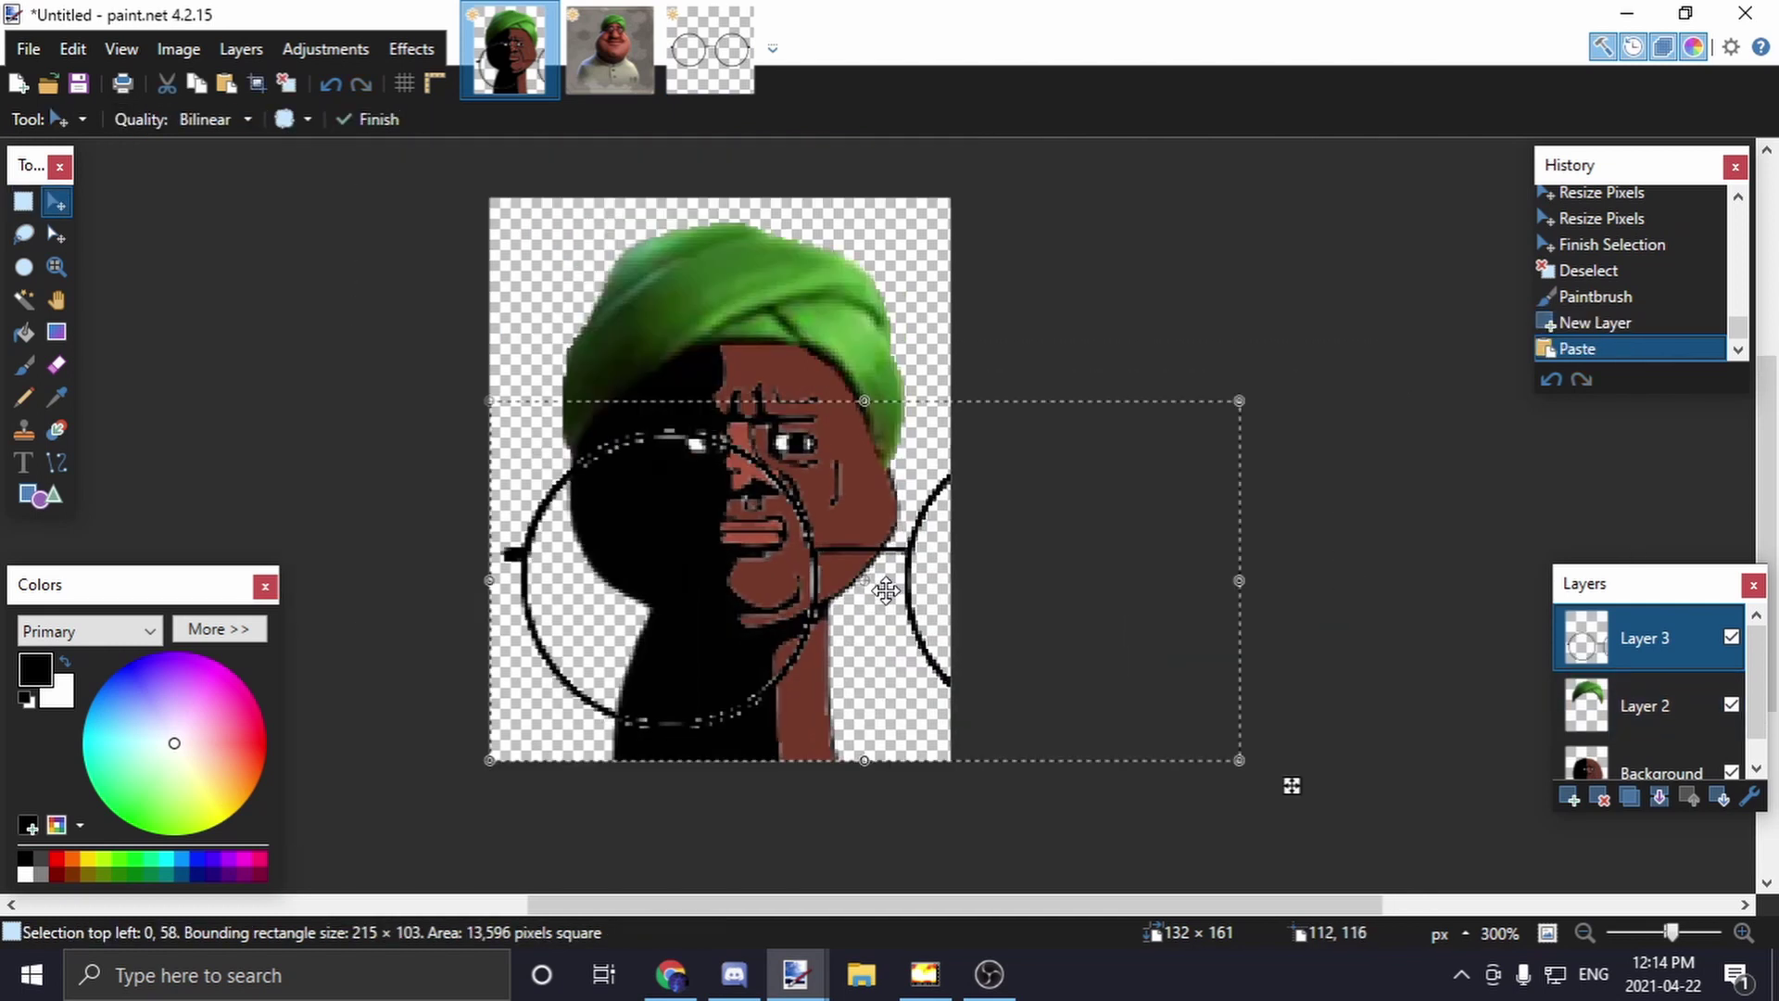
{"action": "left_click_drag", "start_coordinate": [1235, 774], "coordinate": [960, 626]}
{"action": "key", "text": "ctrl+z"}
{"action": "left_click_drag", "start_coordinate": [1235, 774], "coordinate": [802, 593]}
{"action": "left_click_drag", "start_coordinate": [751, 537], "coordinate": [846, 506]}
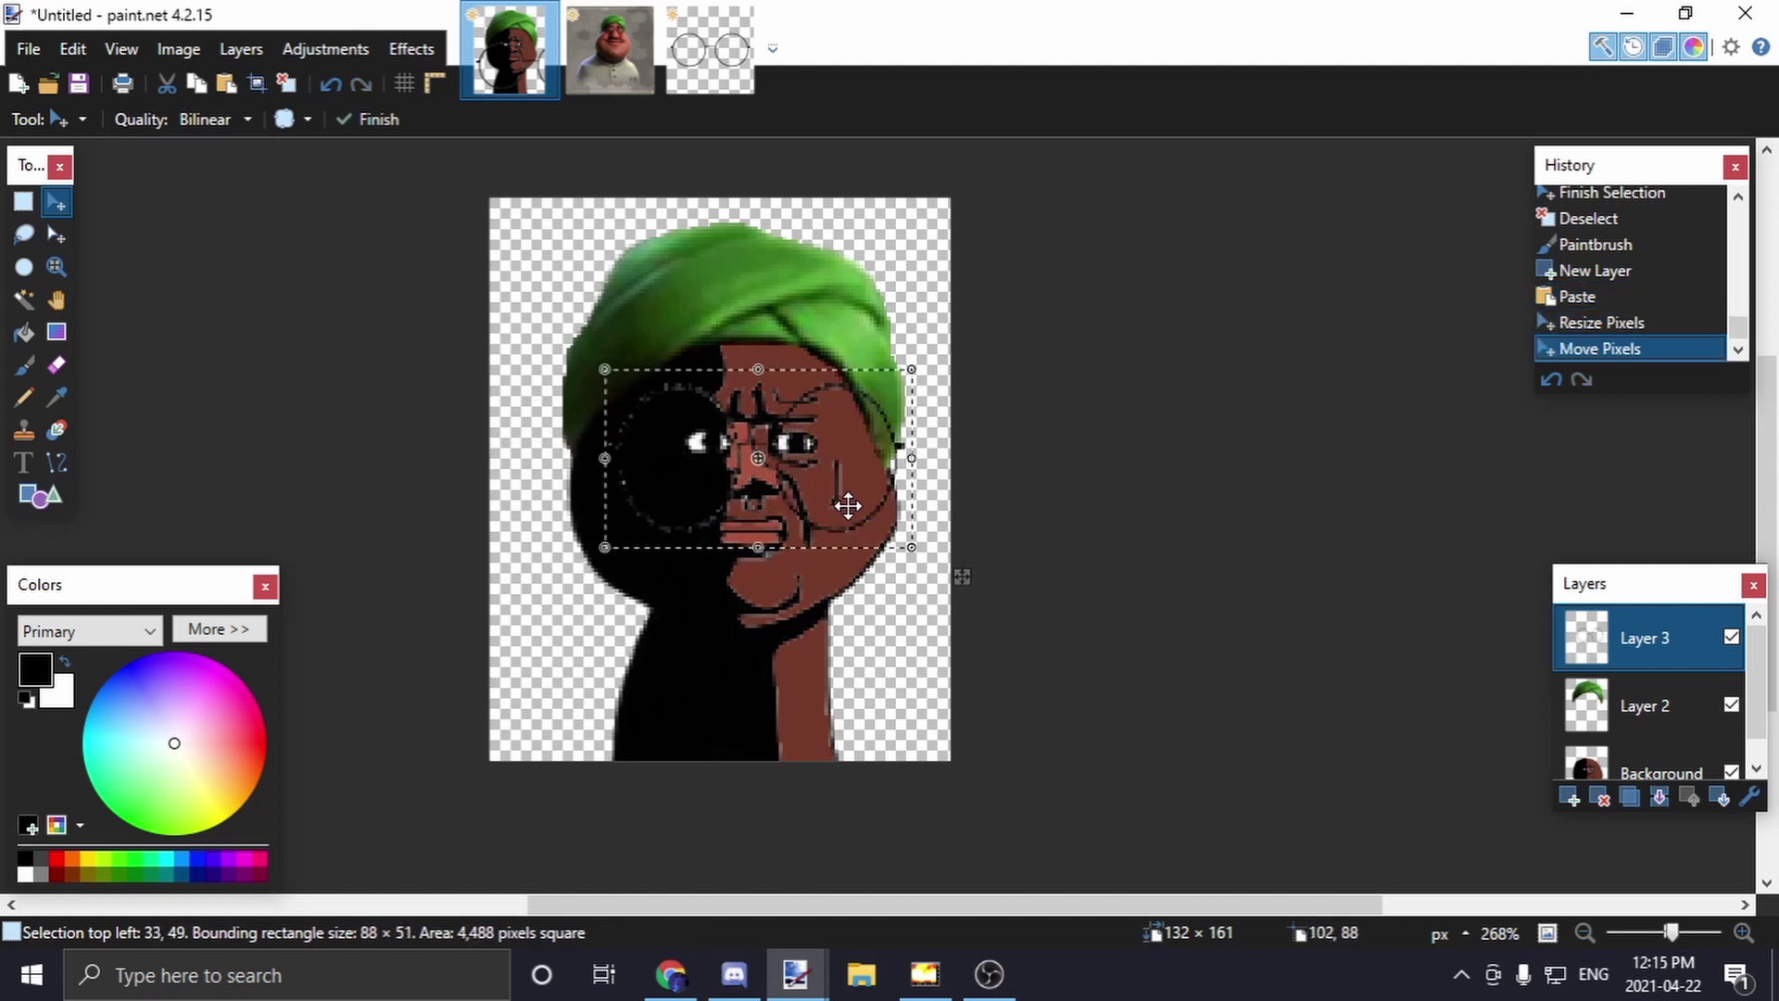
Shrink the glasses to 76 × 37 px, adjust their position over the eyes, and deselect them
{"action": "left_click_drag", "start_coordinate": [925, 563], "coordinate": [888, 510]}
{"action": "left_click_drag", "start_coordinate": [816, 460], "coordinate": [819, 467]}
{"action": "scroll", "coordinate": [820, 466], "scroll_direction": "up", "scroll_amount": 2}
{"action": "left_click_drag", "start_coordinate": [926, 536], "coordinate": [921, 543]}
{"action": "scroll", "coordinate": [814, 476], "scroll_direction": "up", "scroll_amount": 2}
{"action": "scroll", "coordinate": [815, 477], "scroll_direction": "down", "scroll_amount": 2}
{"action": "scroll", "coordinate": [700, 388], "scroll_direction": "up", "scroll_amount": 2}
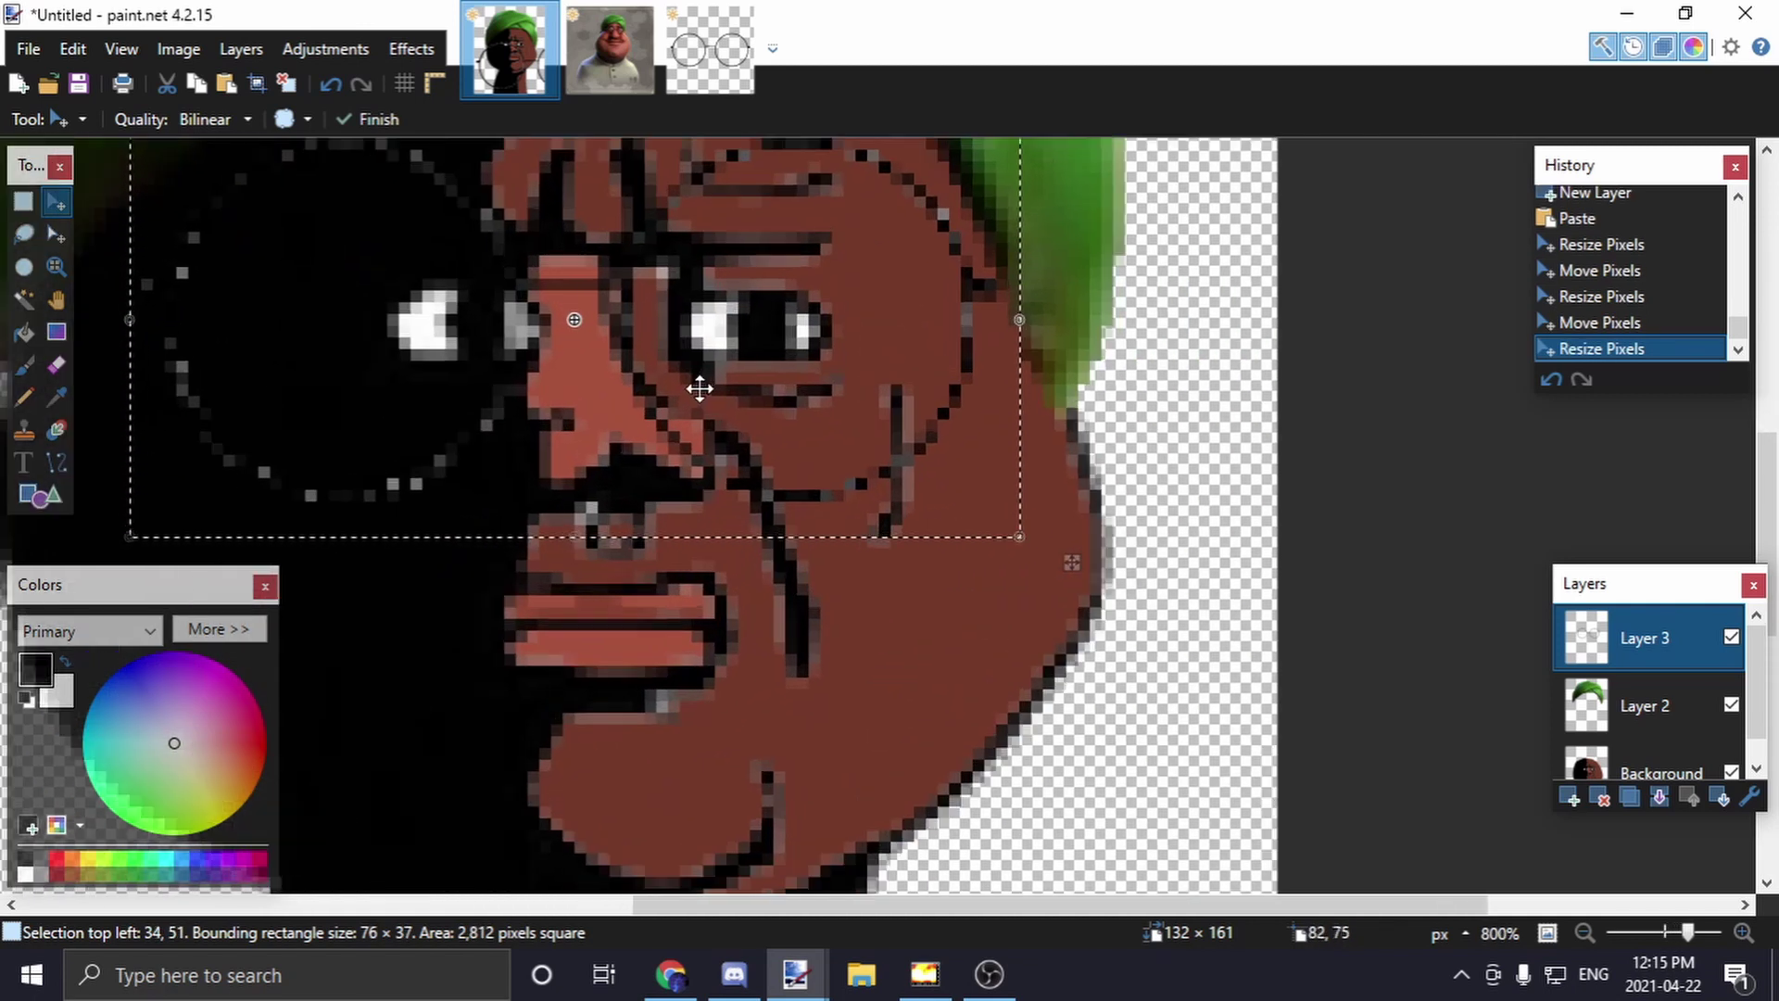
{"action": "scroll", "coordinate": [699, 387], "scroll_direction": "up", "scroll_amount": 1}
{"action": "key", "text": "ctrl+d"}
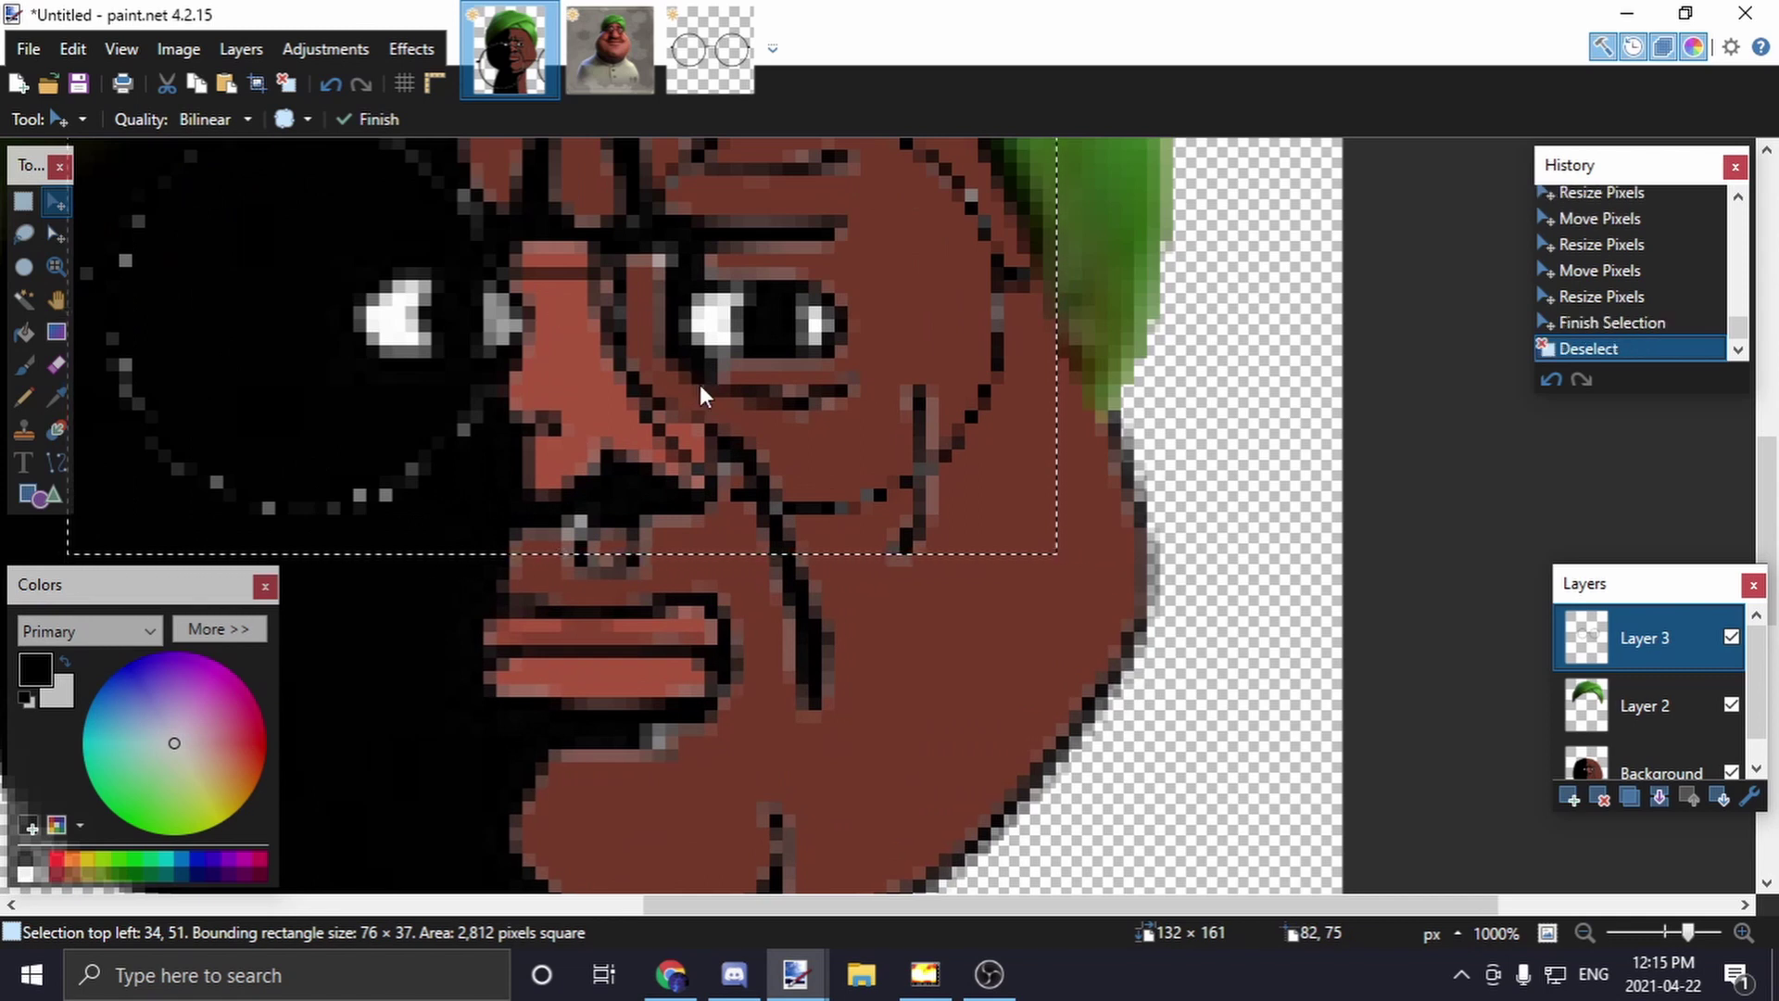
Trace the glasses' dotted outline on the brown side of the face solid black with the width 1 paintbrush
{"action": "scroll", "coordinate": [642, 376], "scroll_direction": "up", "scroll_amount": 3}
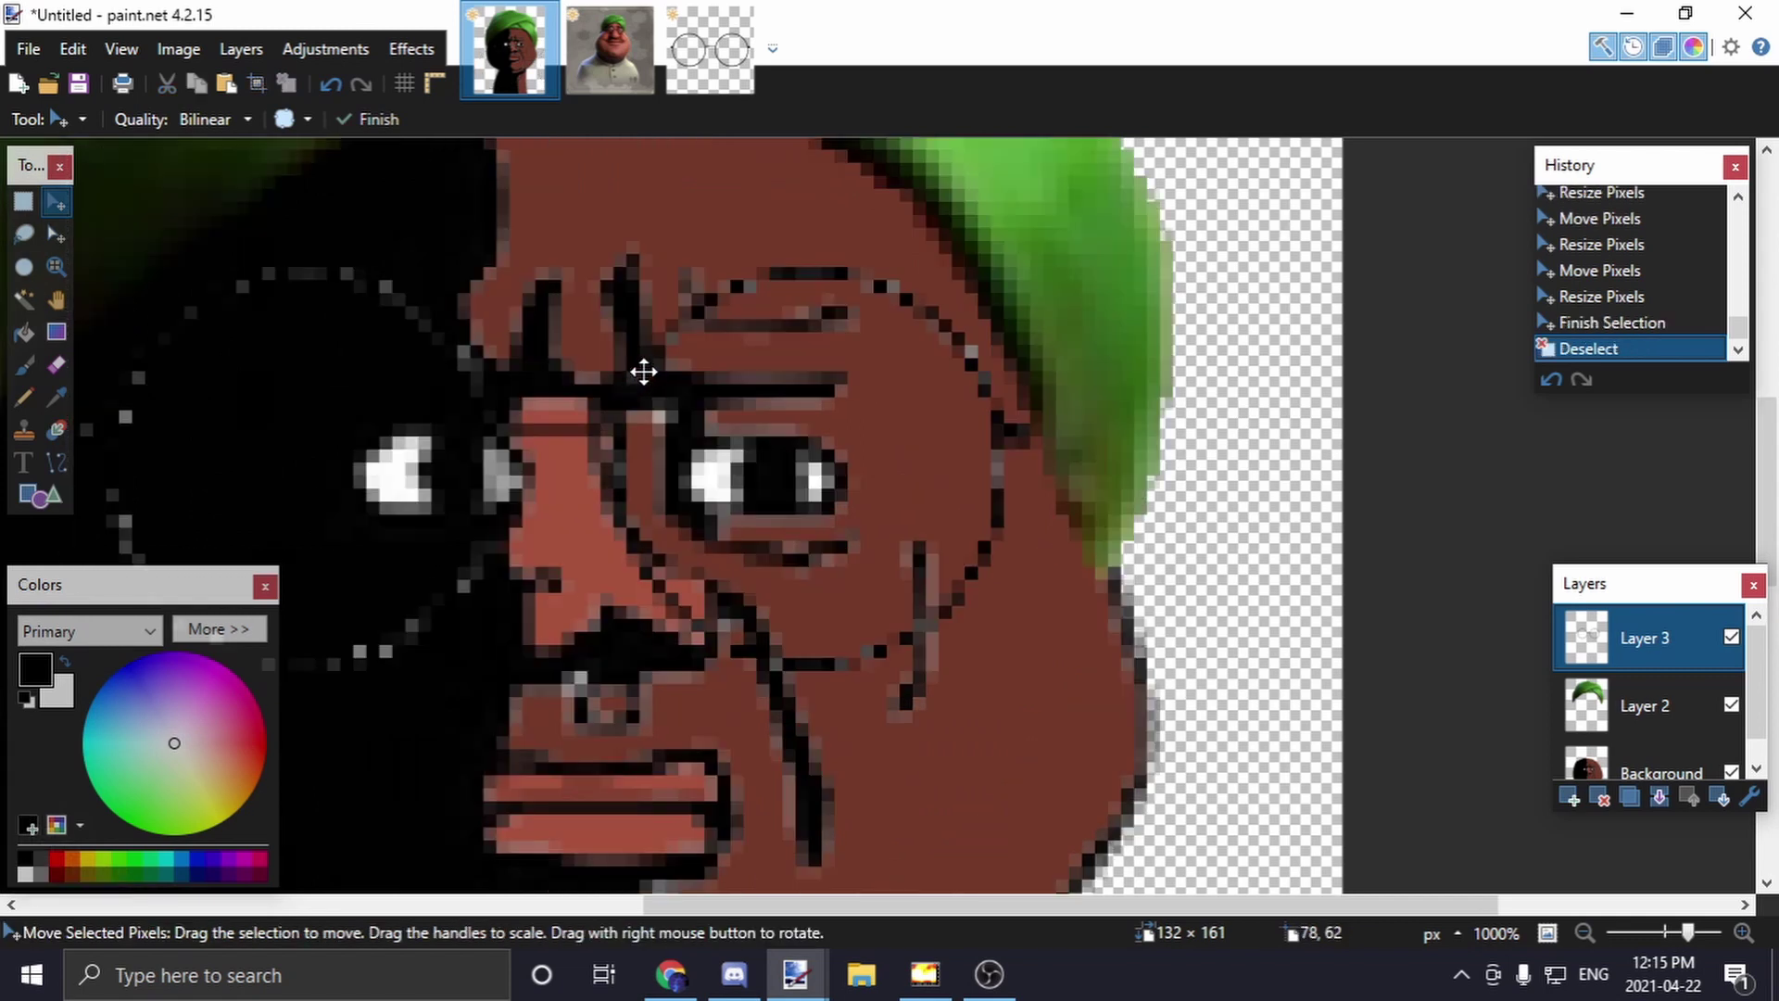
{"action": "left_click", "coordinate": [25, 364]}
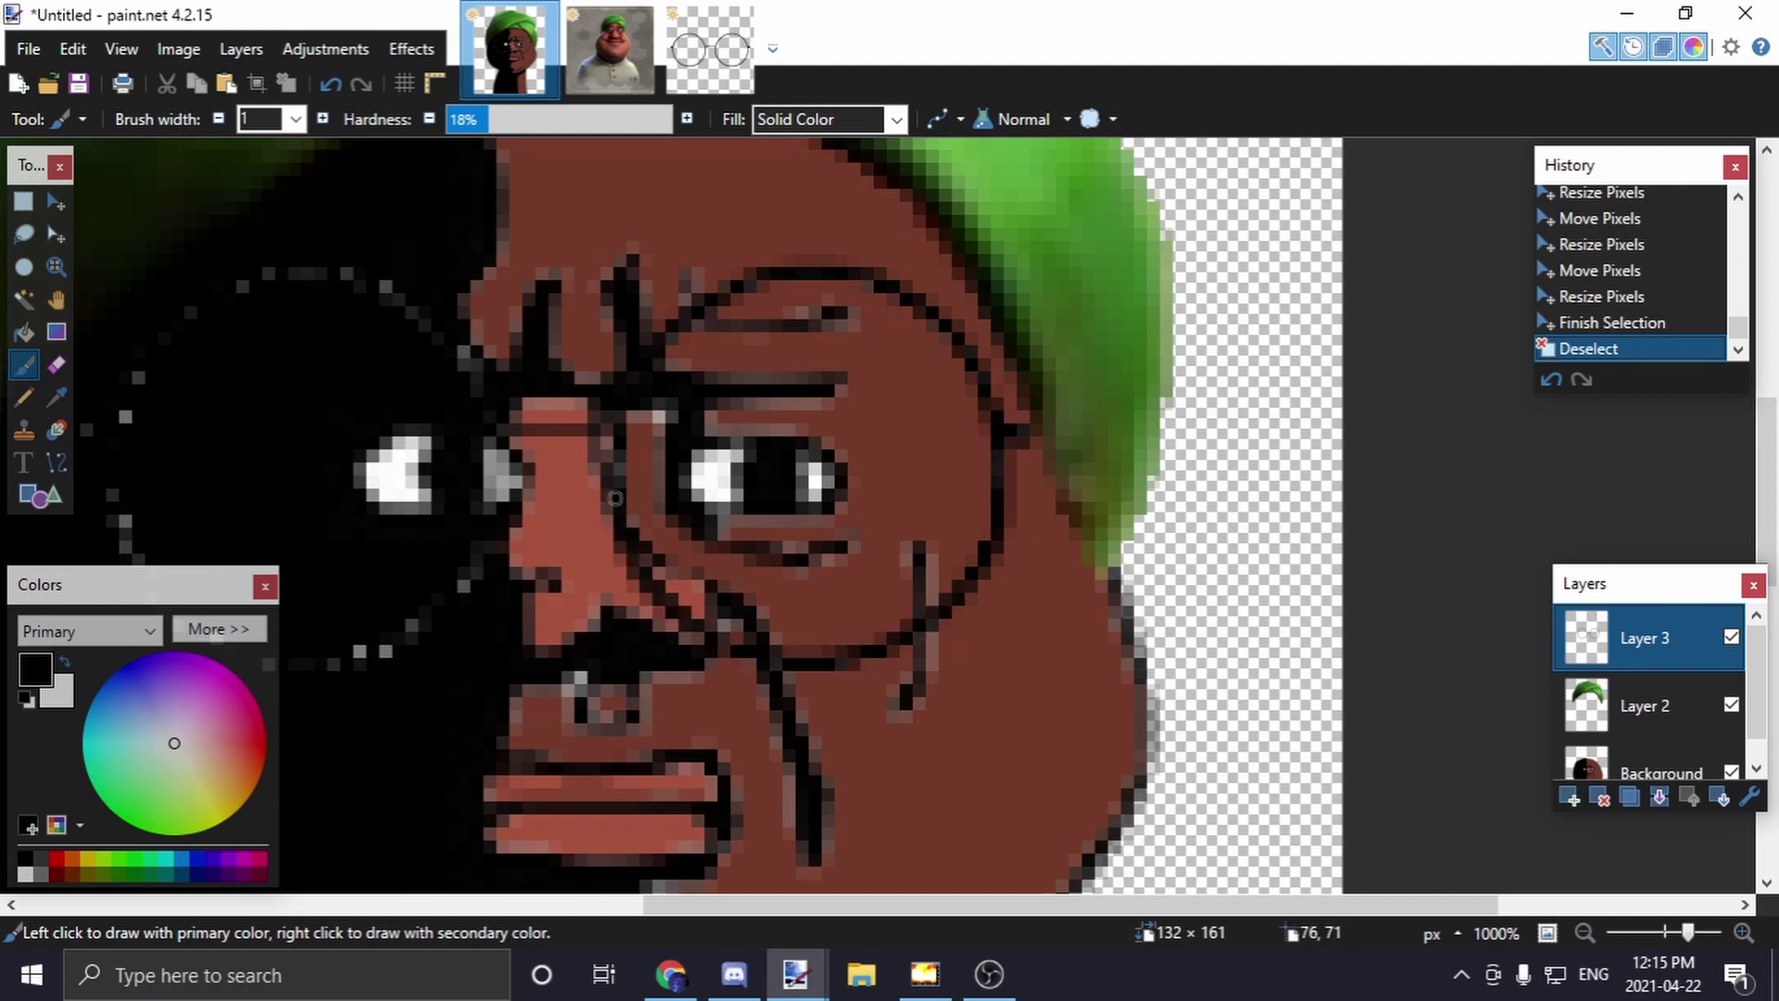
{"action": "left_click", "coordinate": [614, 449]}
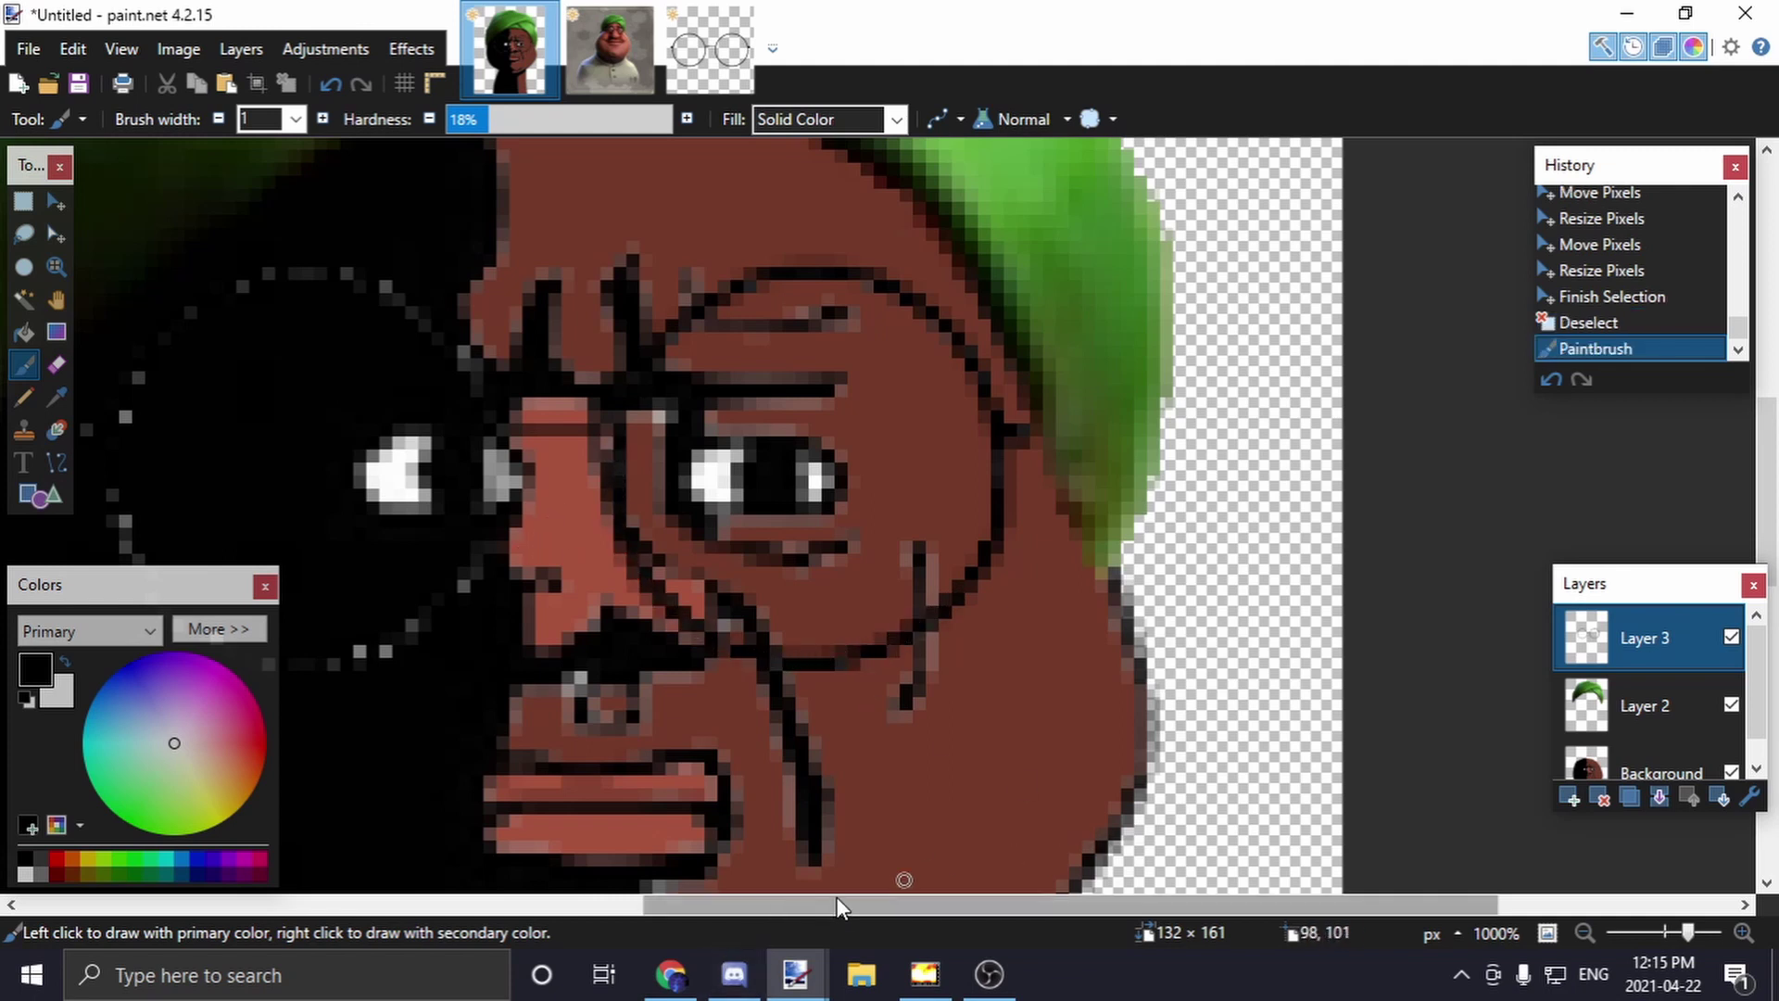
{"action": "scroll", "coordinate": [742, 834], "scroll_direction": "down", "scroll_amount": 5}
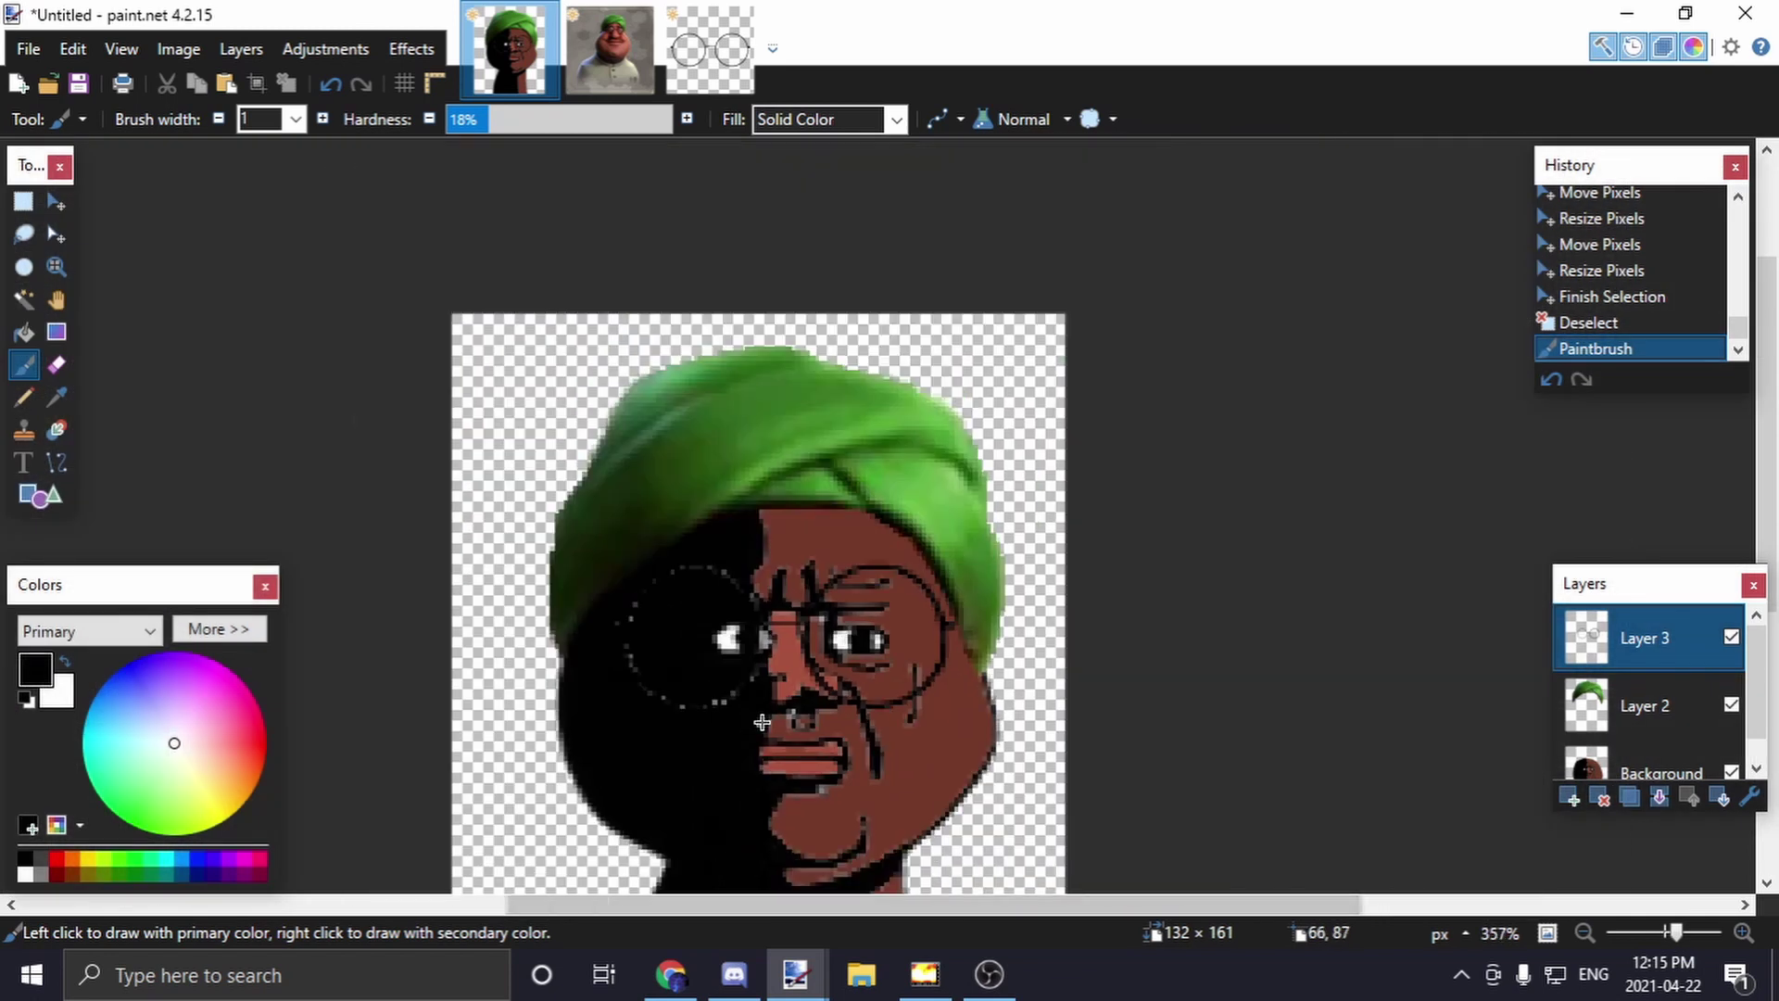
Set the primary colour to dark grey 262626 and trace the glasses' dotted outline on the black side of the face, undoing a stray stroke
{"action": "scroll", "coordinate": [736, 744], "scroll_direction": "up", "scroll_amount": 5}
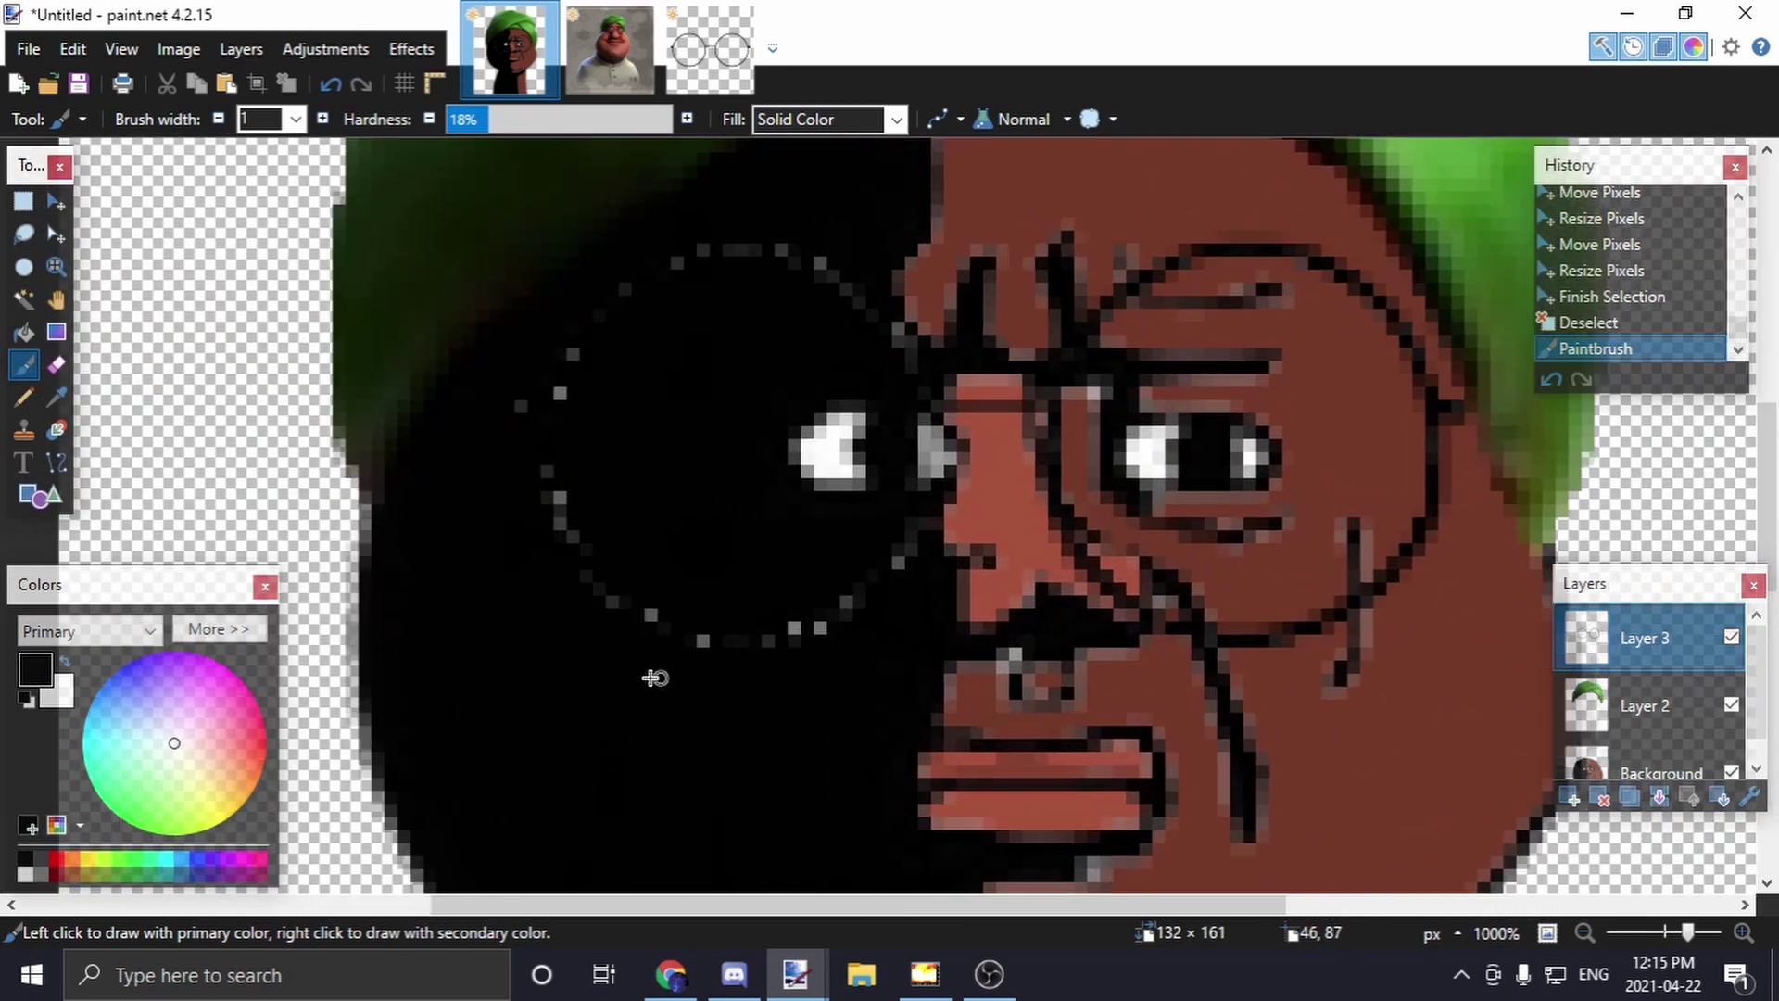
{"action": "left_click", "coordinate": [230, 629]}
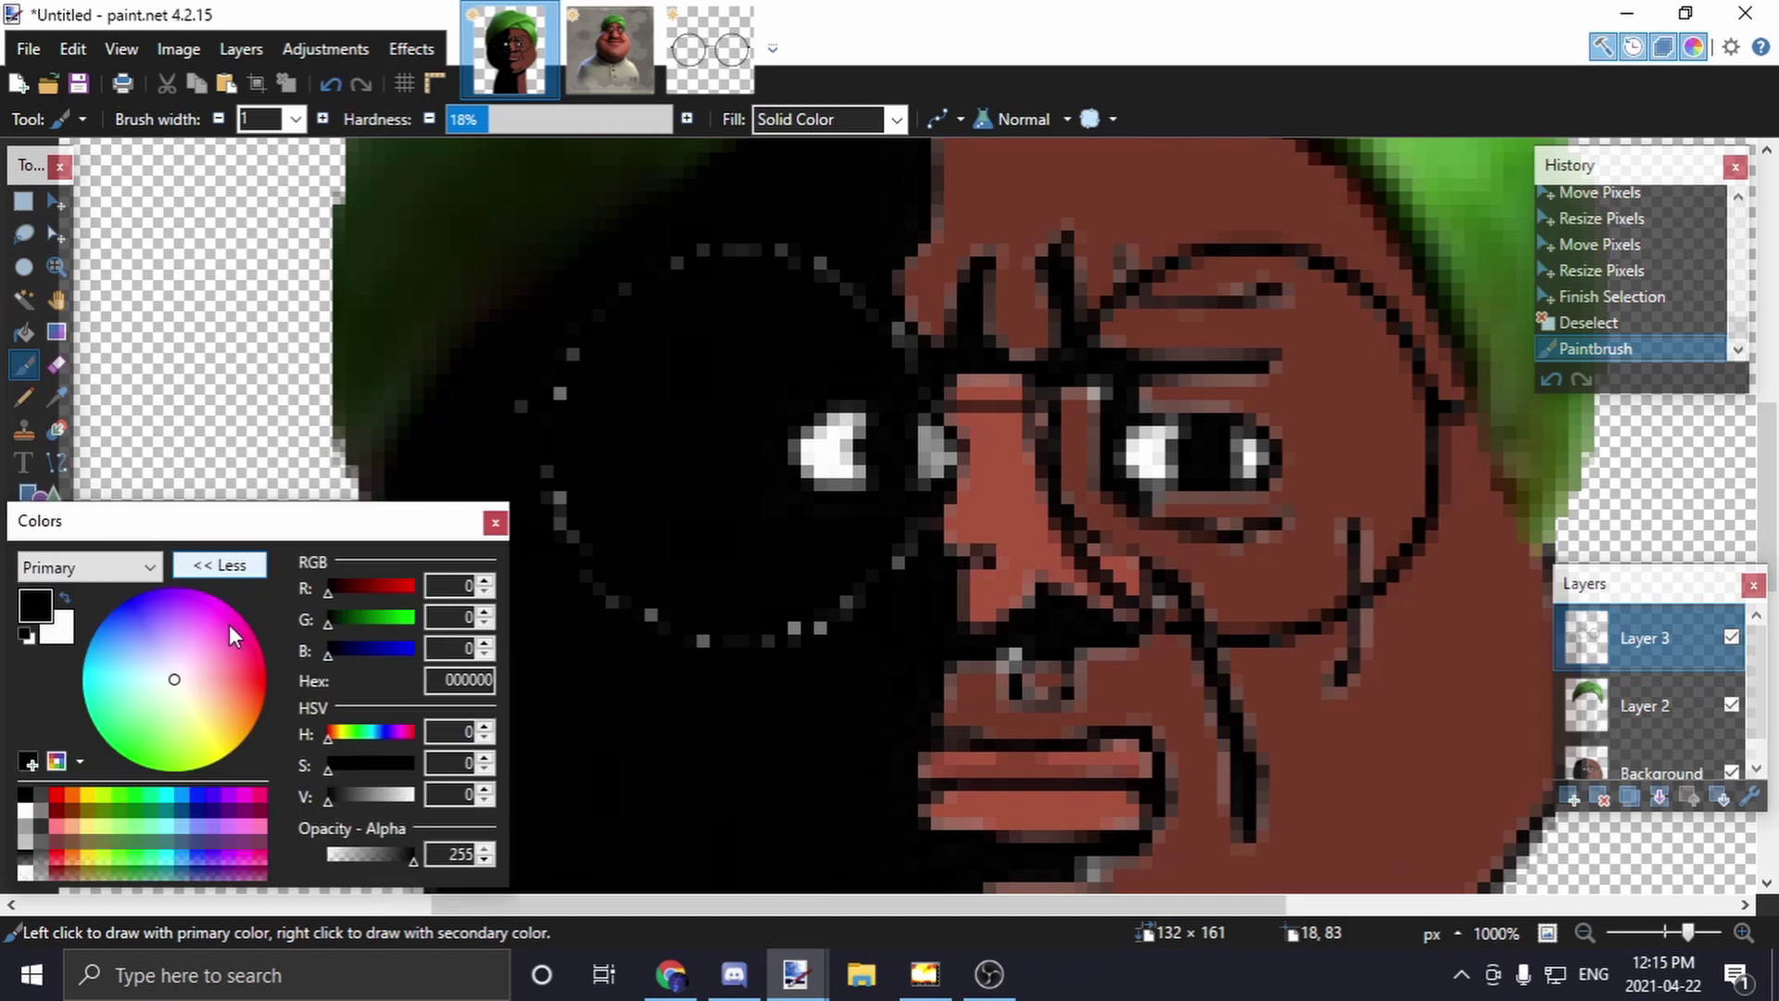
{"action": "left_click", "coordinate": [229, 624]}
{"action": "left_click", "coordinate": [28, 635]}
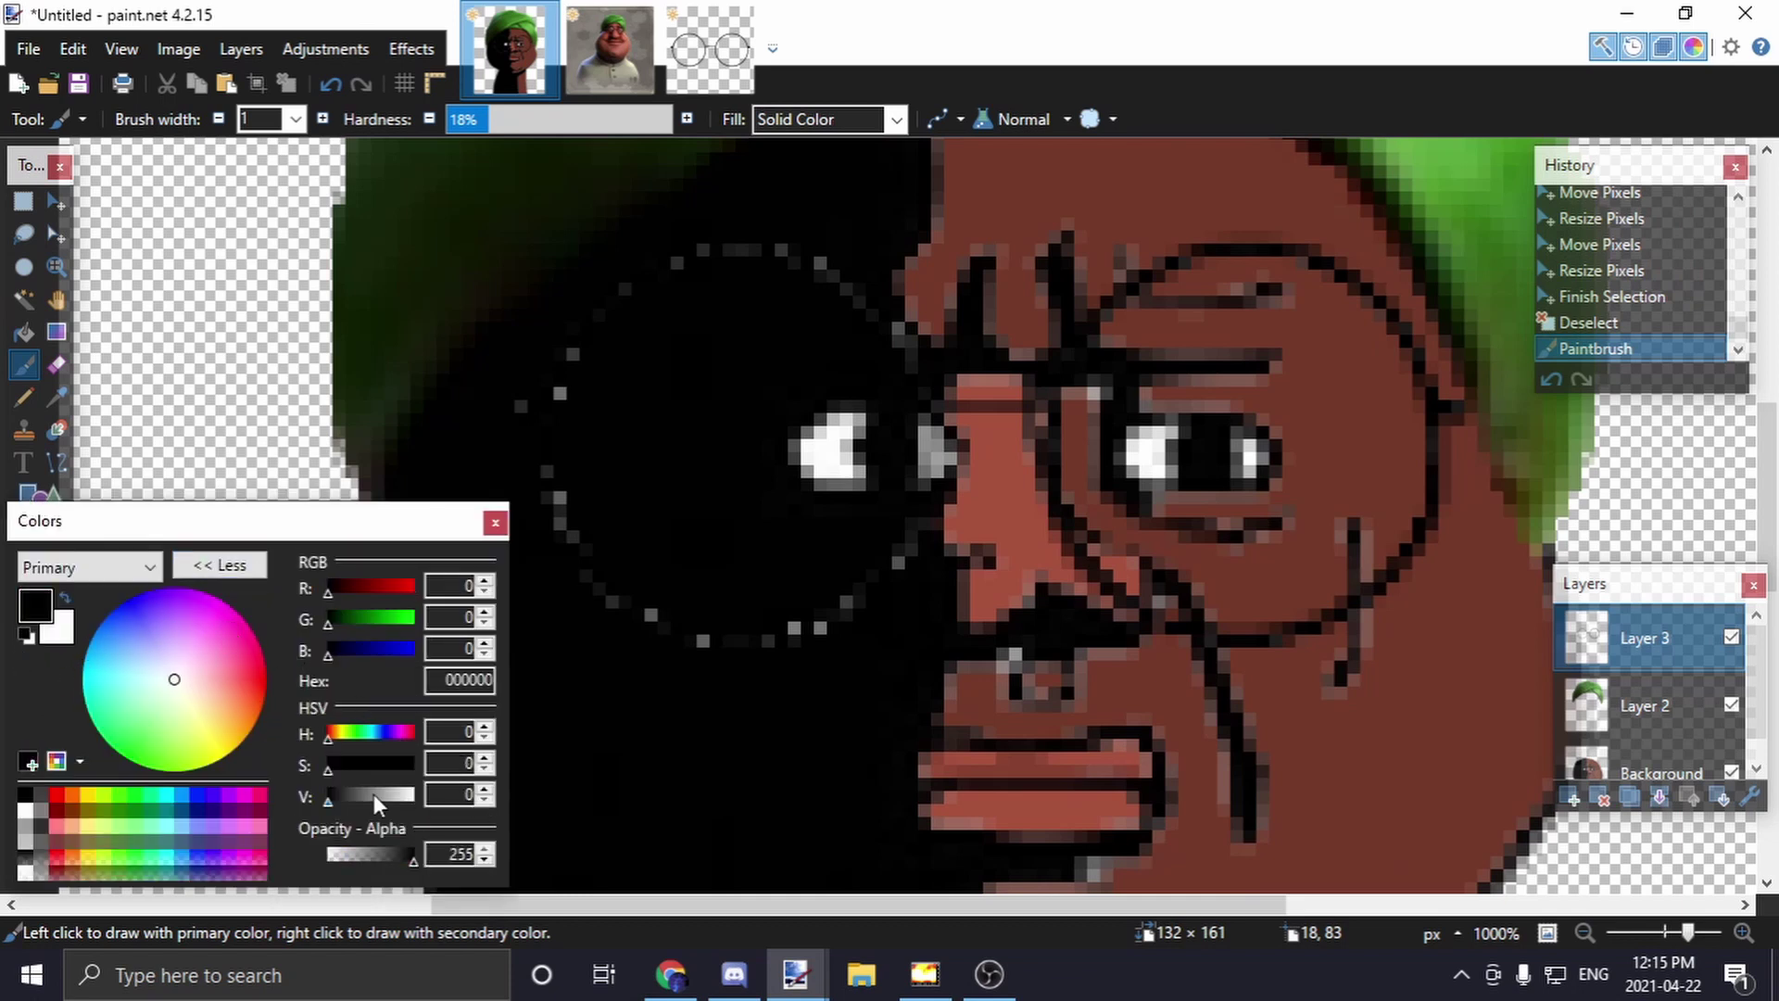
{"action": "left_click_drag", "start_coordinate": [330, 799], "coordinate": [341, 803]}
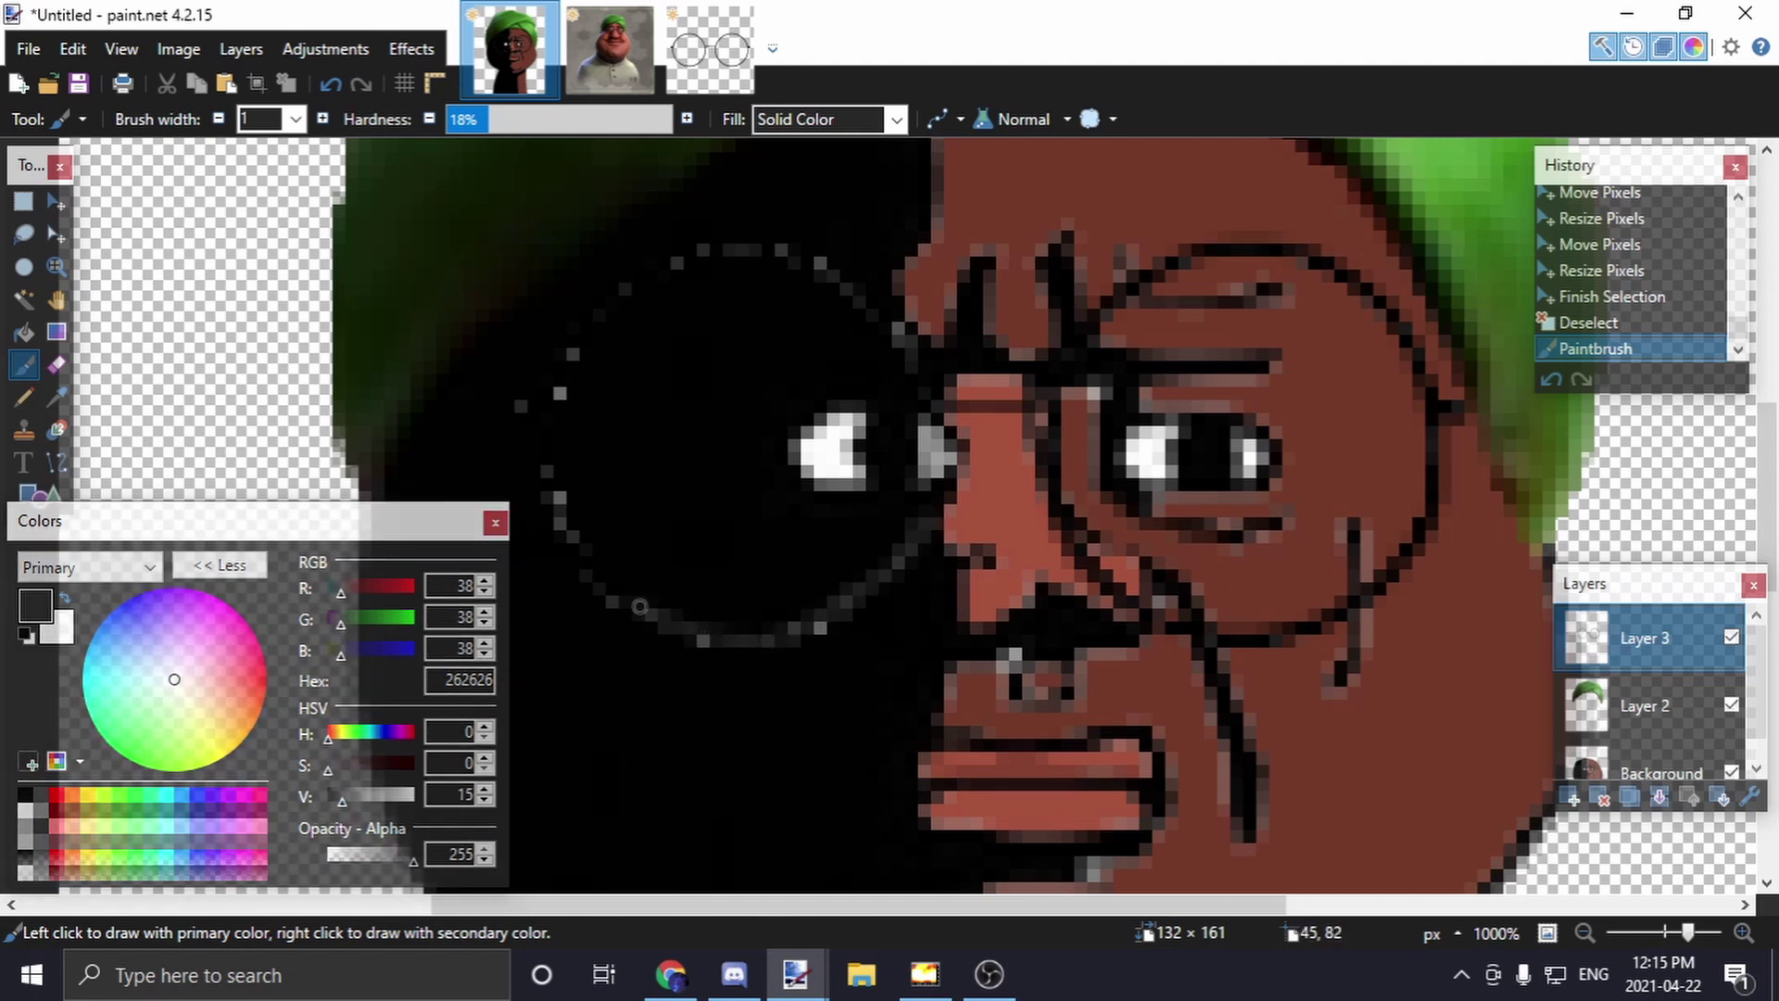
{"action": "left_click_drag", "start_coordinate": [591, 553], "coordinate": [667, 612]}
{"action": "key", "text": "ctrl+z"}
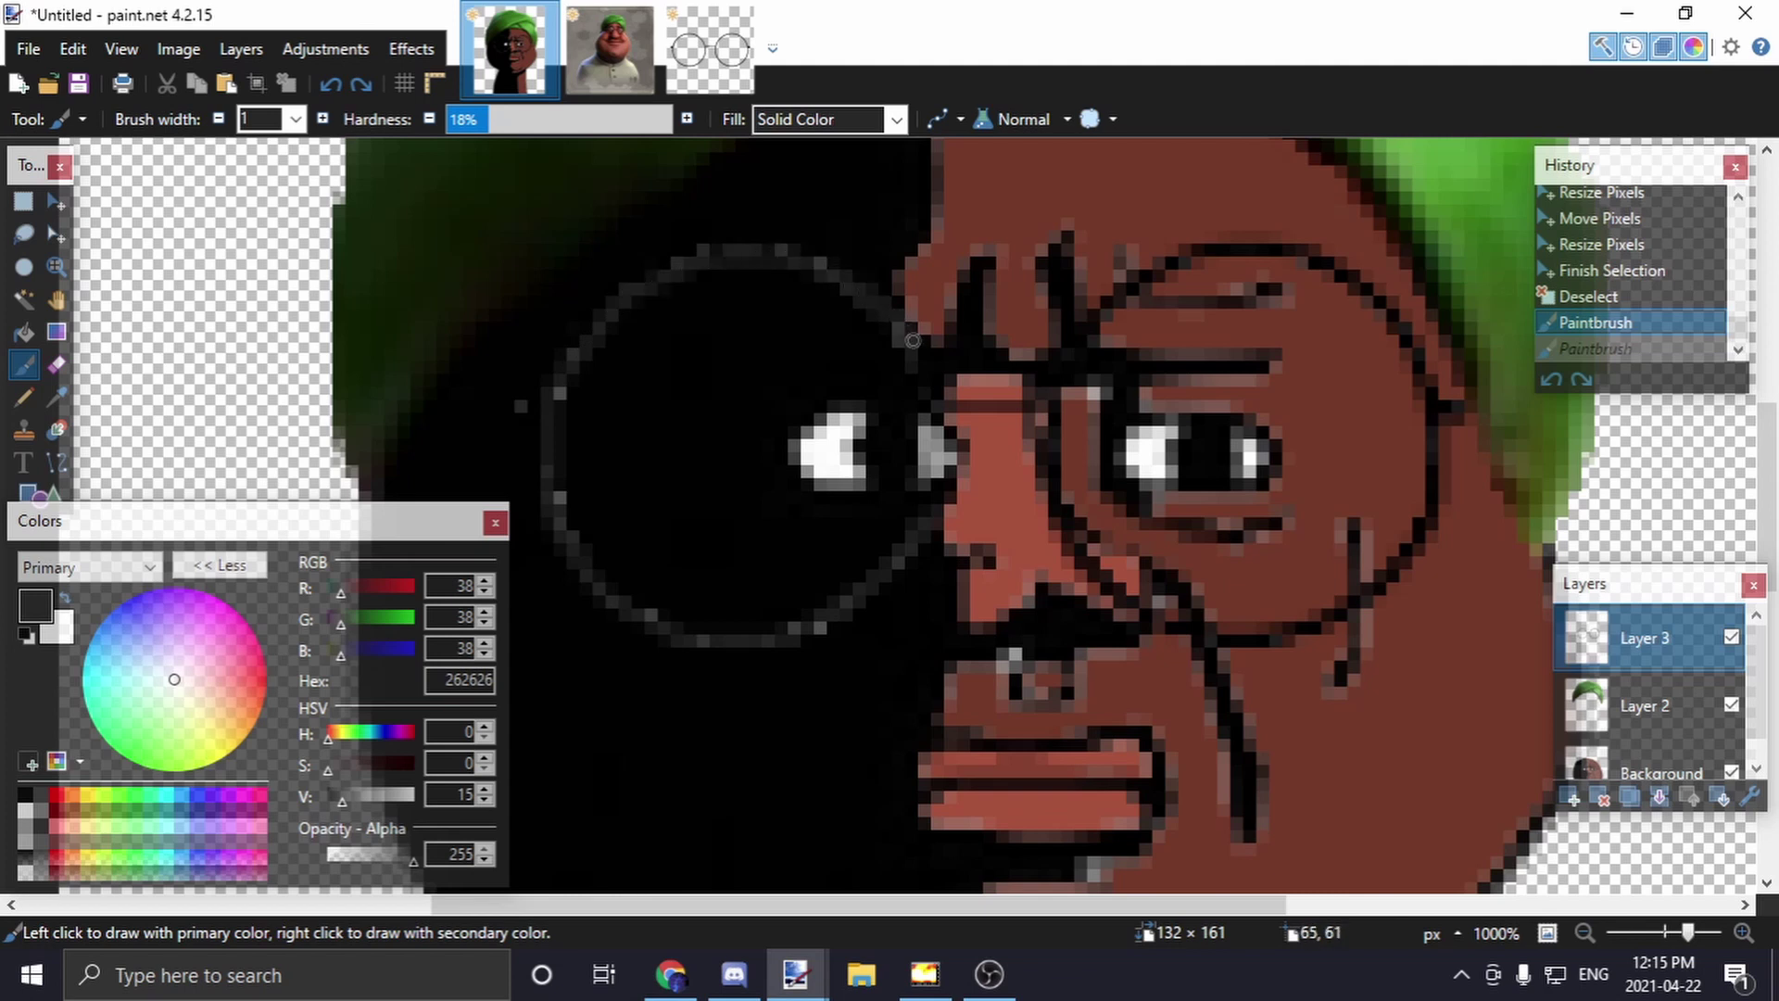
{"action": "left_click", "coordinate": [932, 373]}
Switch the primary colour back to black 000000 and touch up the glasses' bridge over the nose
{"action": "left_click", "coordinate": [28, 635]}
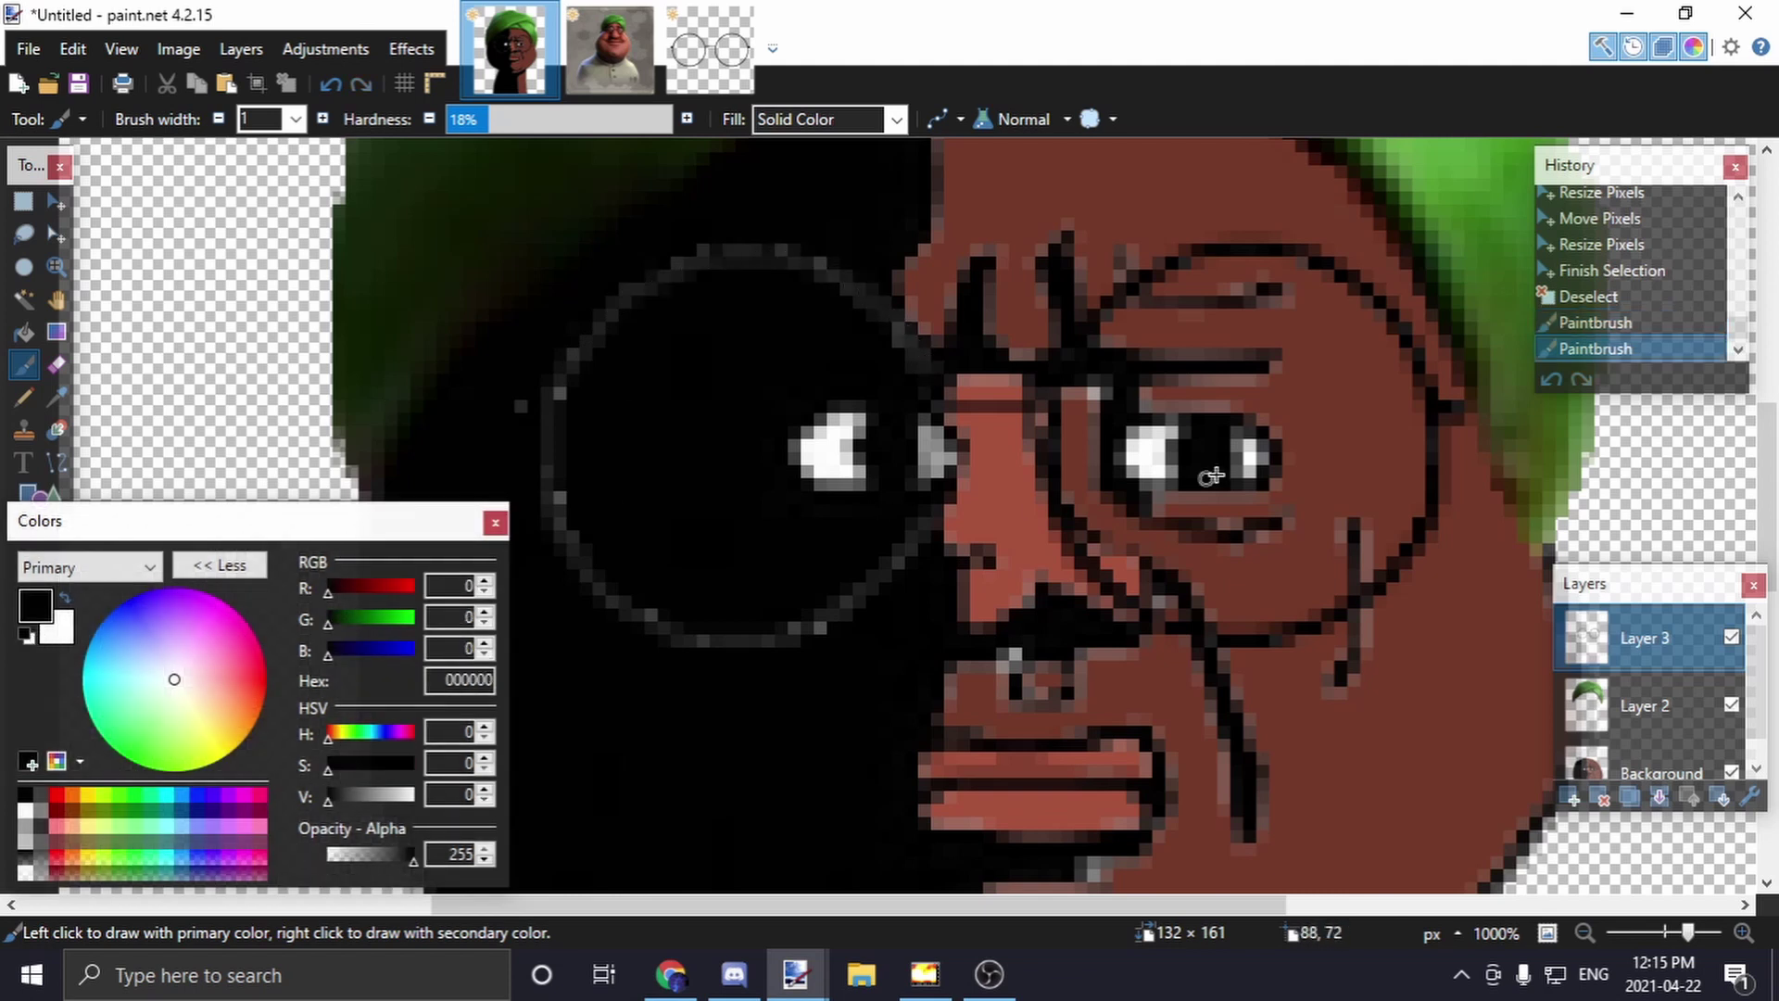
{"action": "left_click", "coordinate": [1036, 410]}
{"action": "scroll", "coordinate": [1221, 497], "scroll_direction": "down", "scroll_amount": 6}
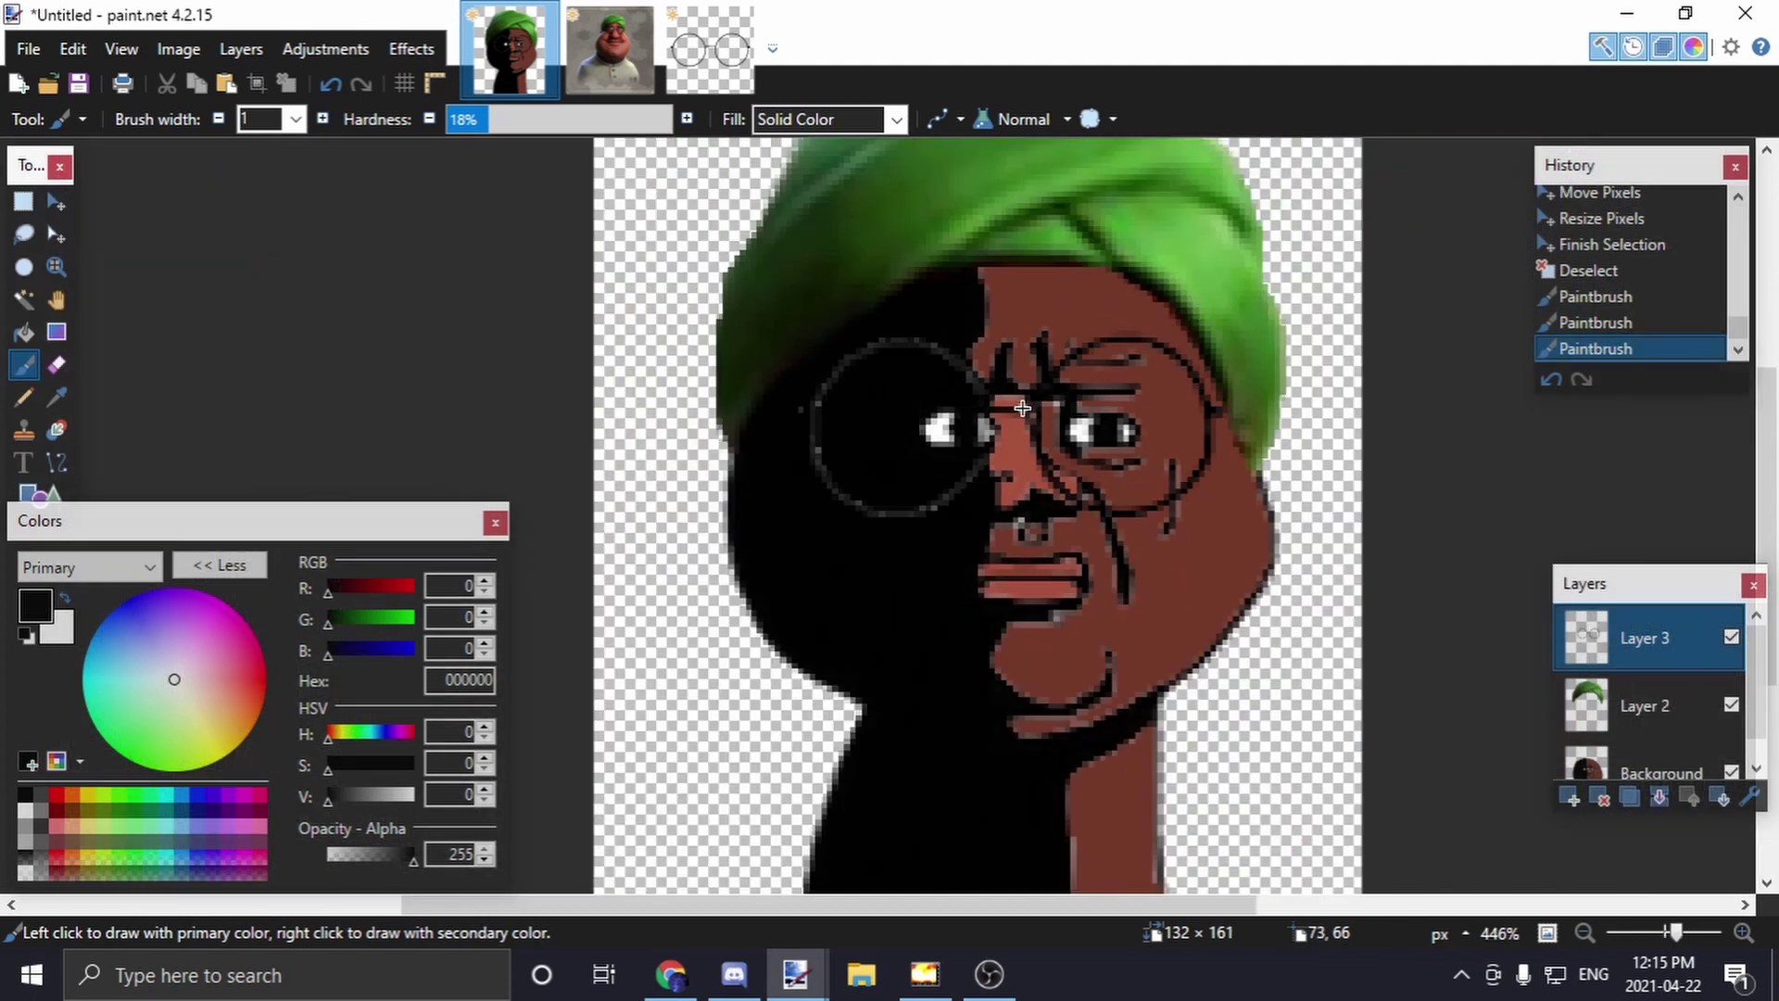
{"action": "left_click_drag", "start_coordinate": [1001, 904], "coordinate": [1092, 904]}
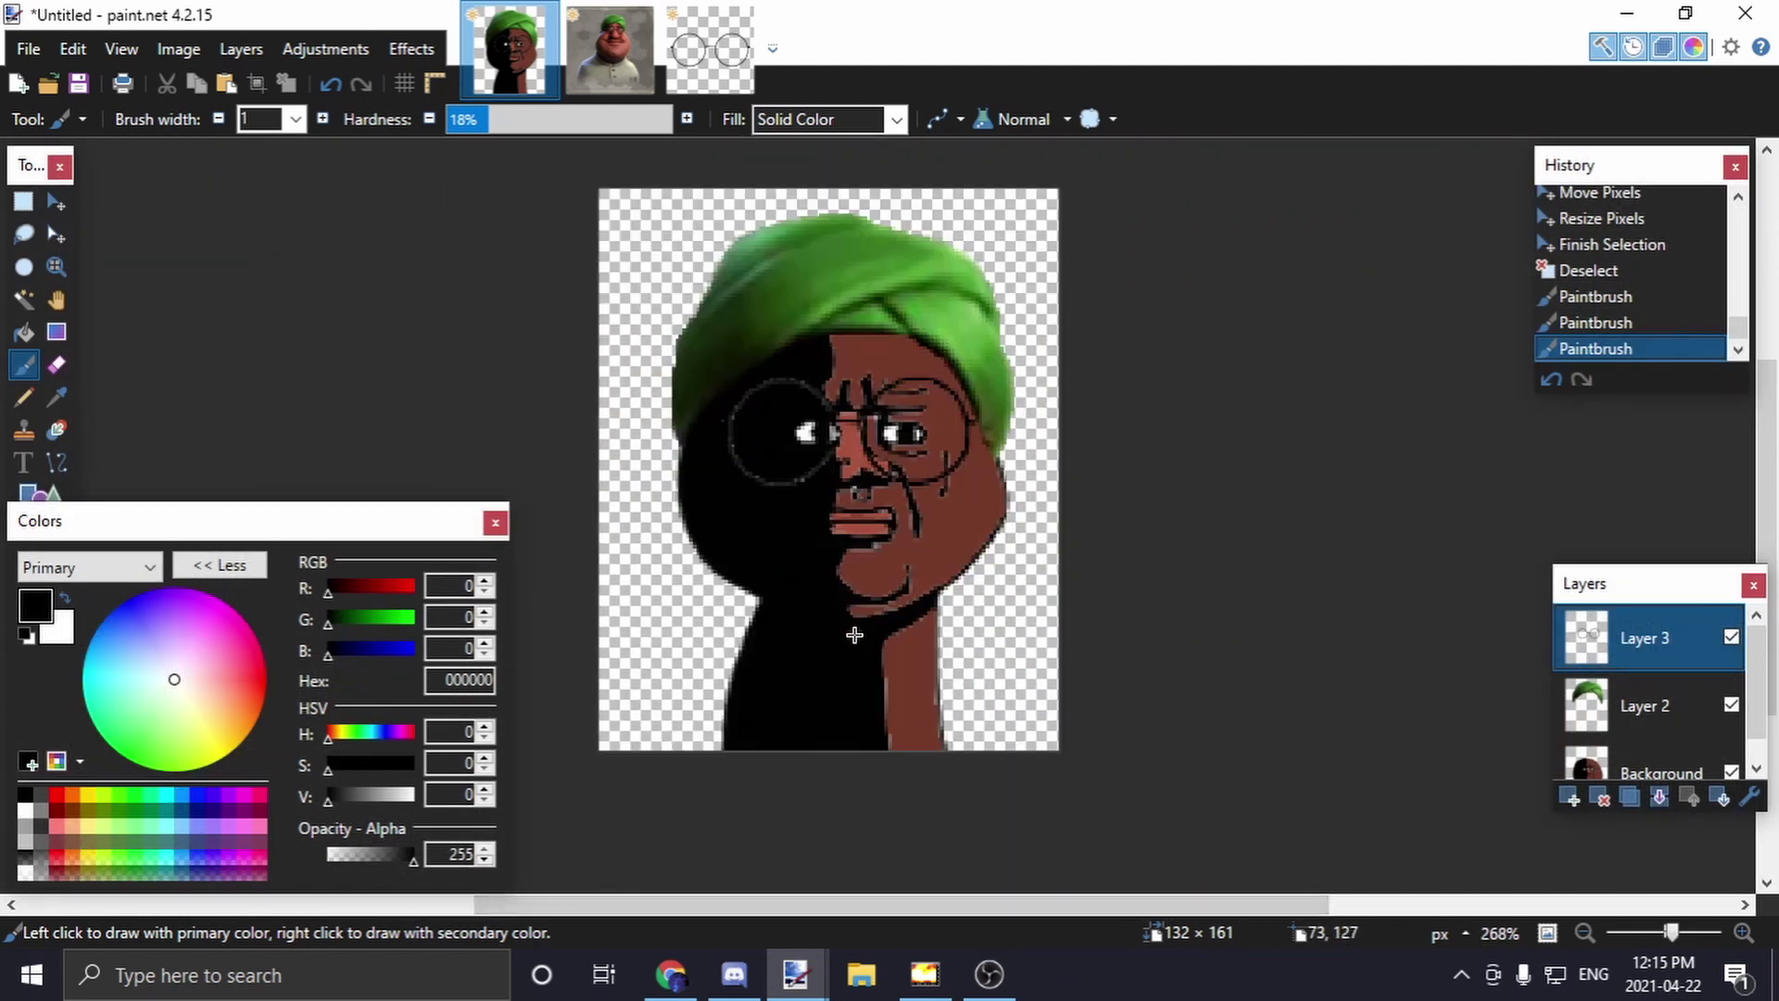
Select the whole canvas, switch to Discord, and open the general channel of the BruhMoment server
{"action": "key", "text": "ctrl+a"}
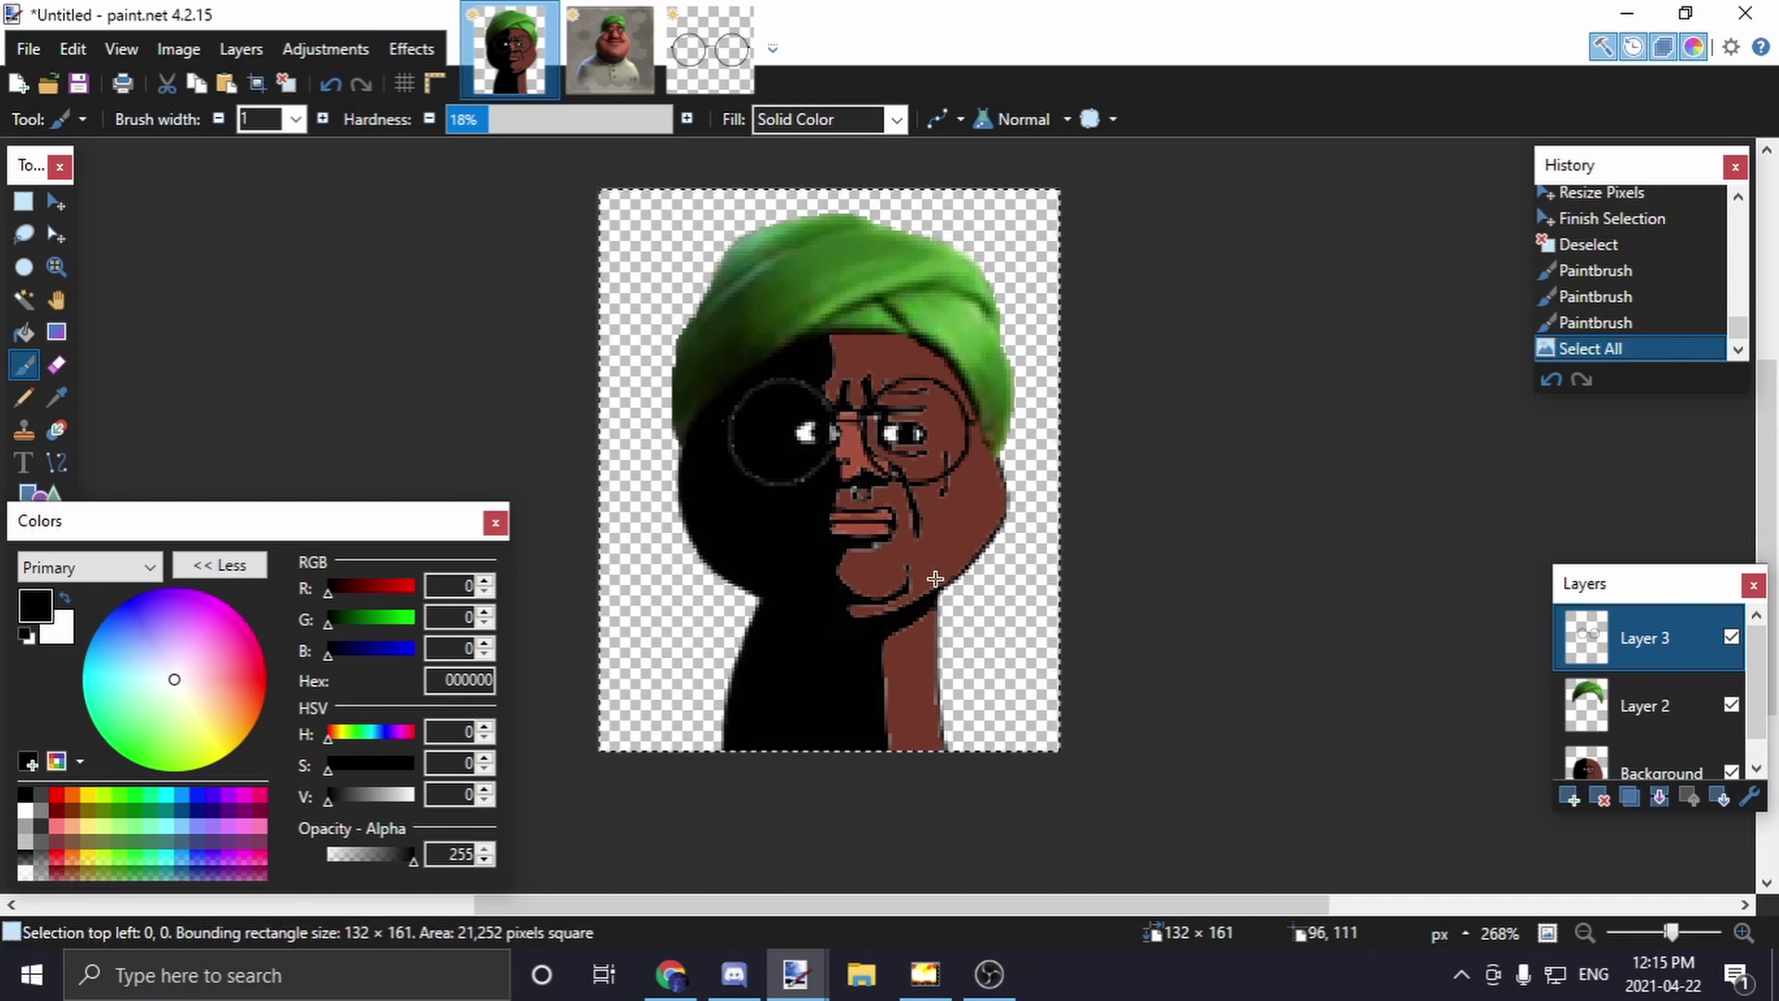
{"action": "left_click", "coordinate": [733, 974]}
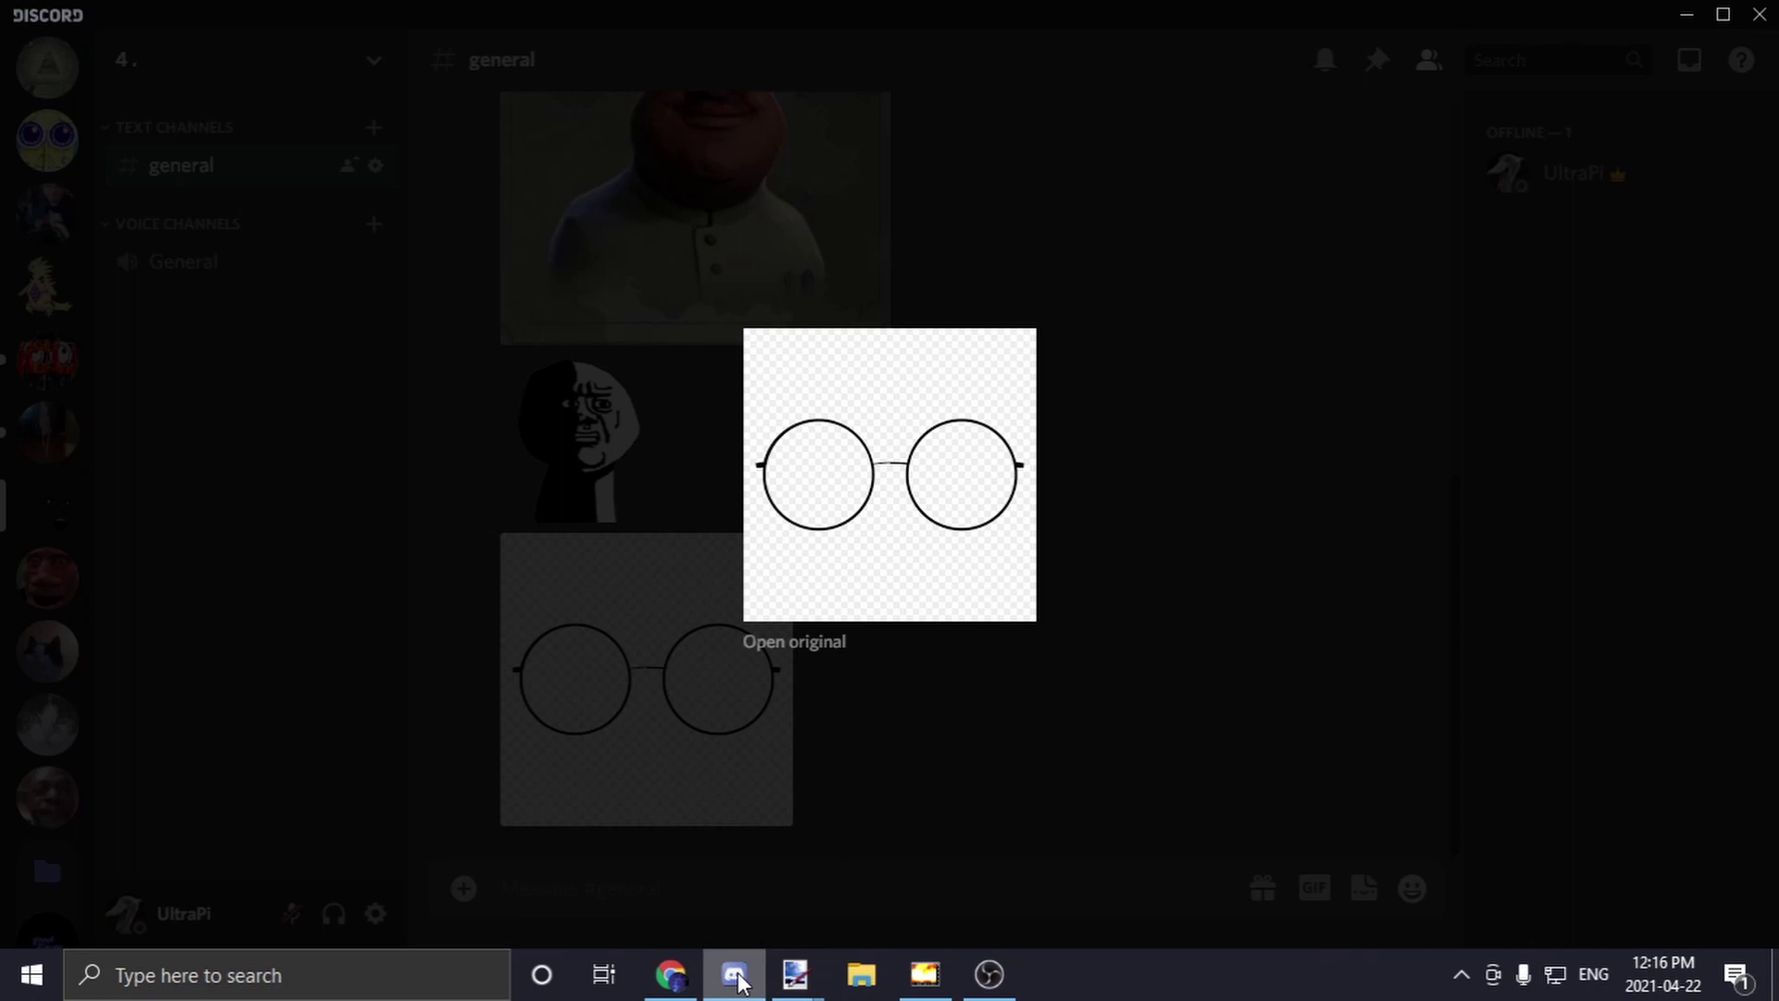
{"action": "left_click", "coordinate": [485, 826]}
{"action": "left_click", "coordinate": [62, 449]}
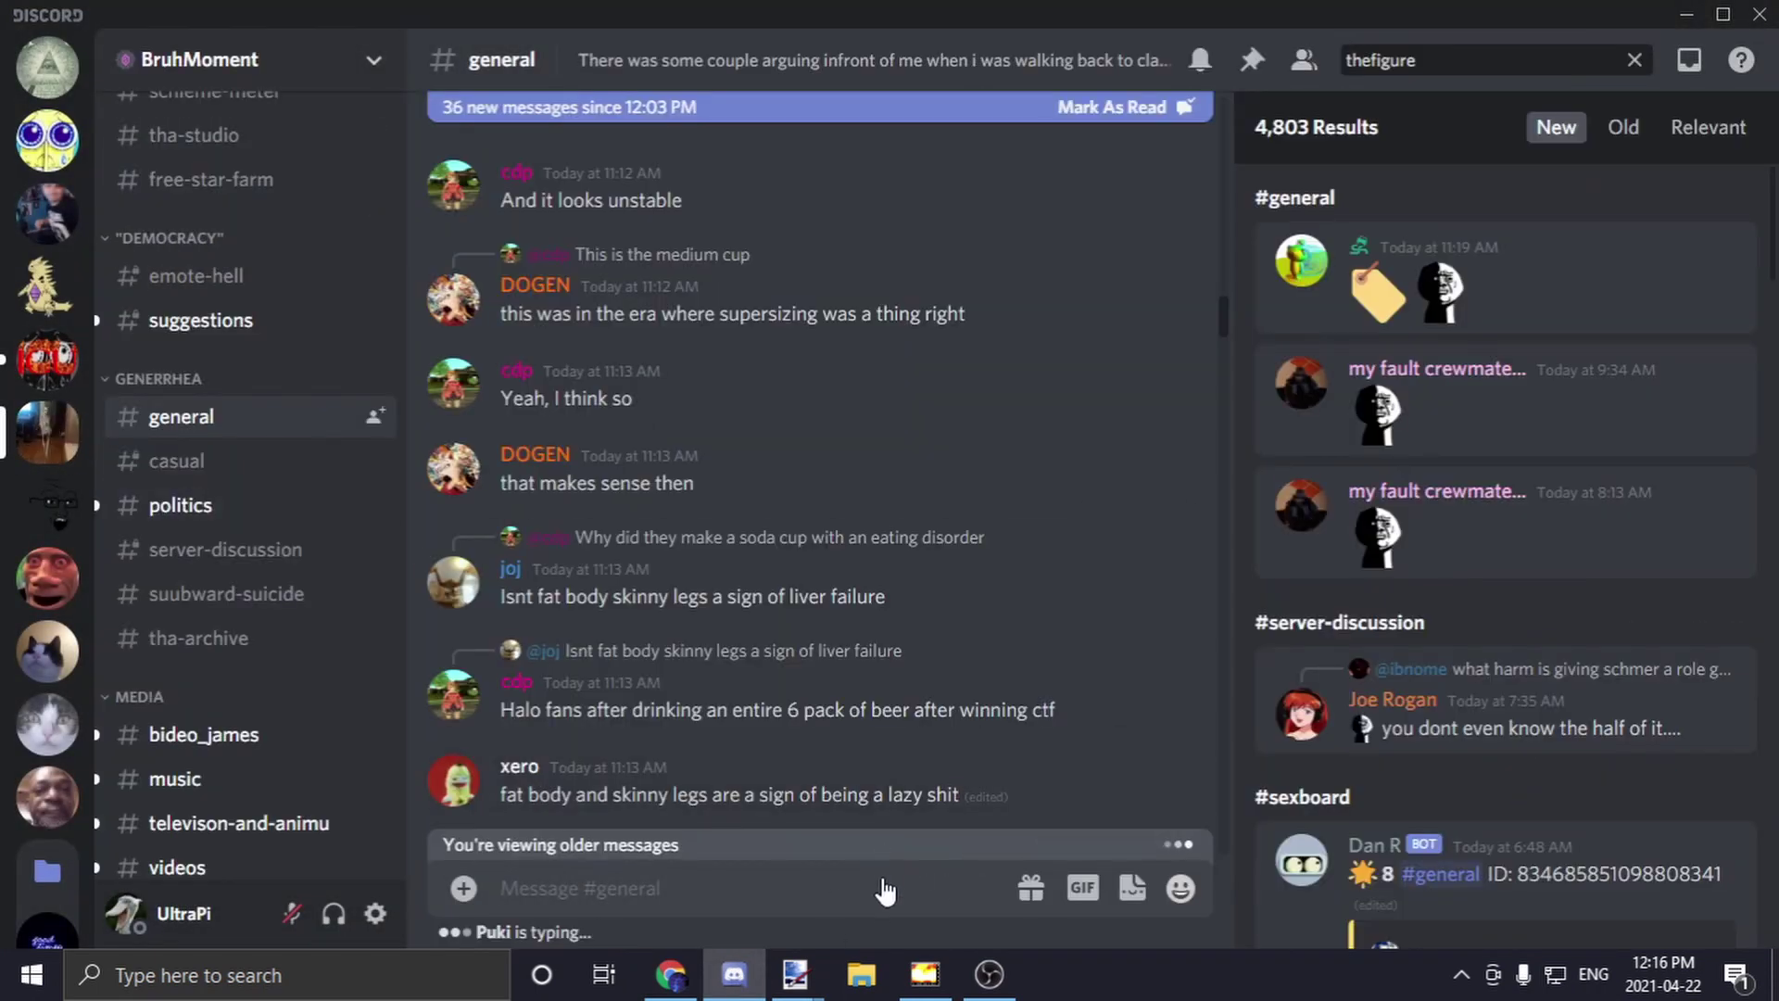
{"action": "key", "text": "Escape"}
{"action": "key", "text": "ctrl+v"}
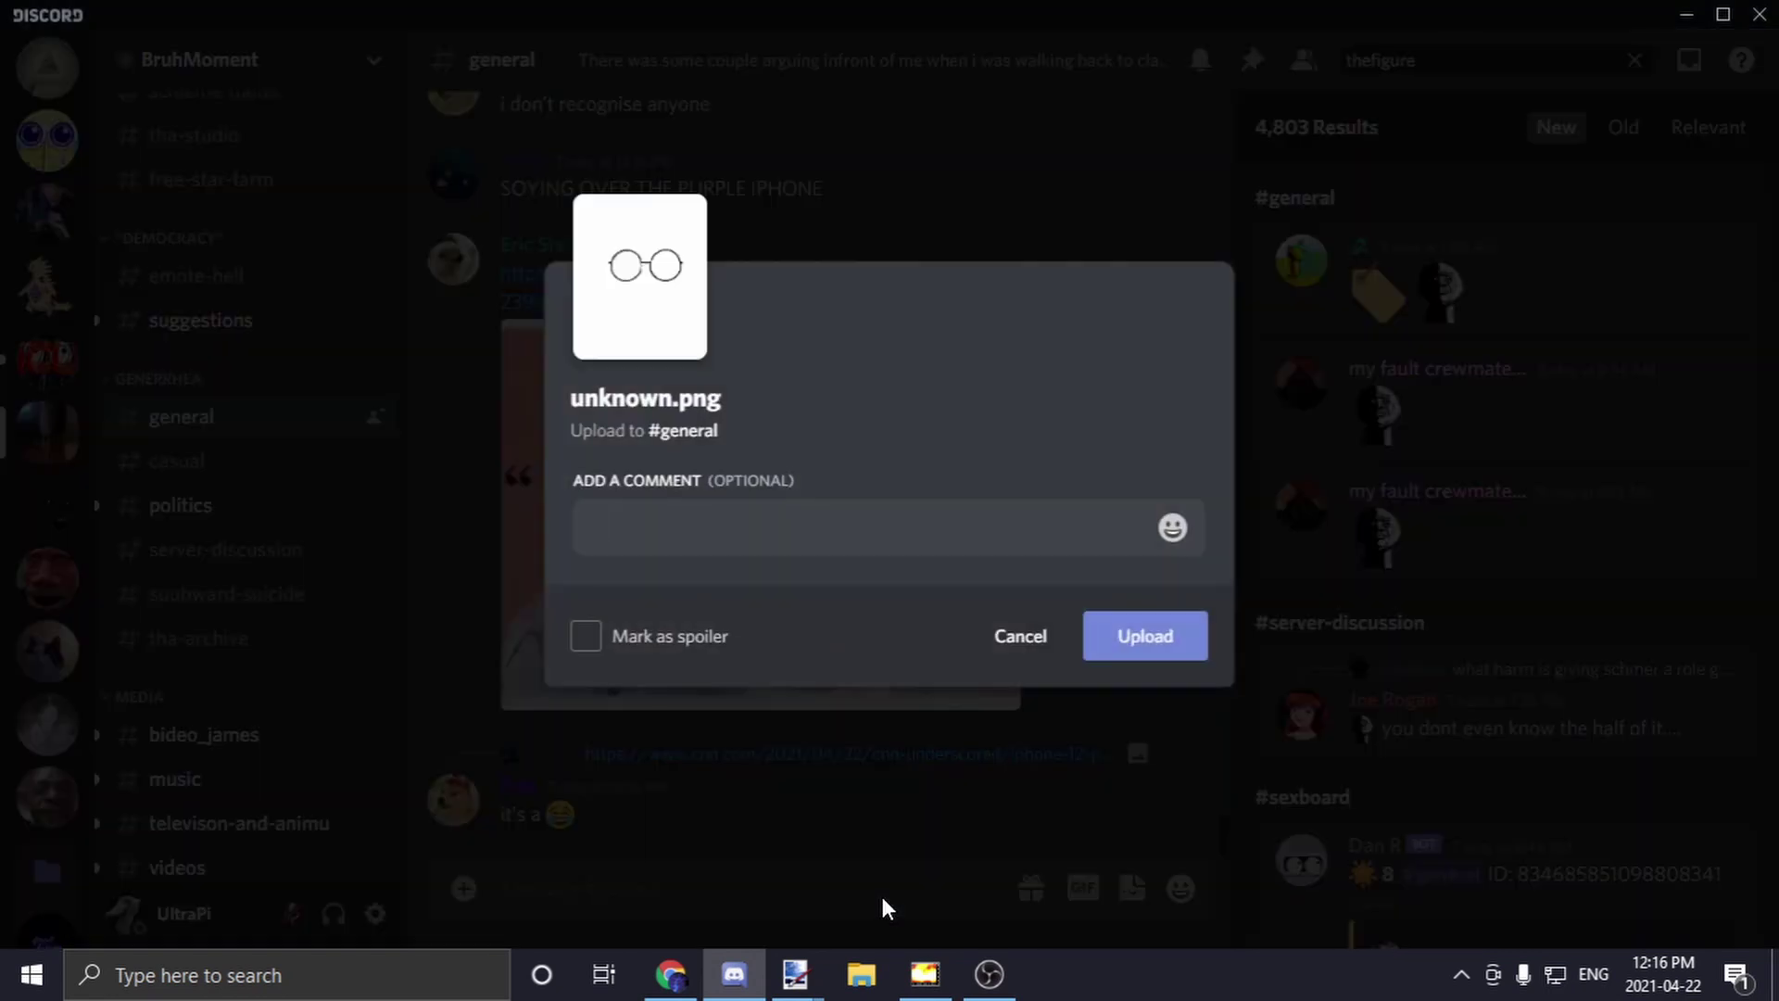
{"action": "left_click", "coordinate": [1021, 636]}
{"action": "mouse_move", "coordinate": [795, 973]}
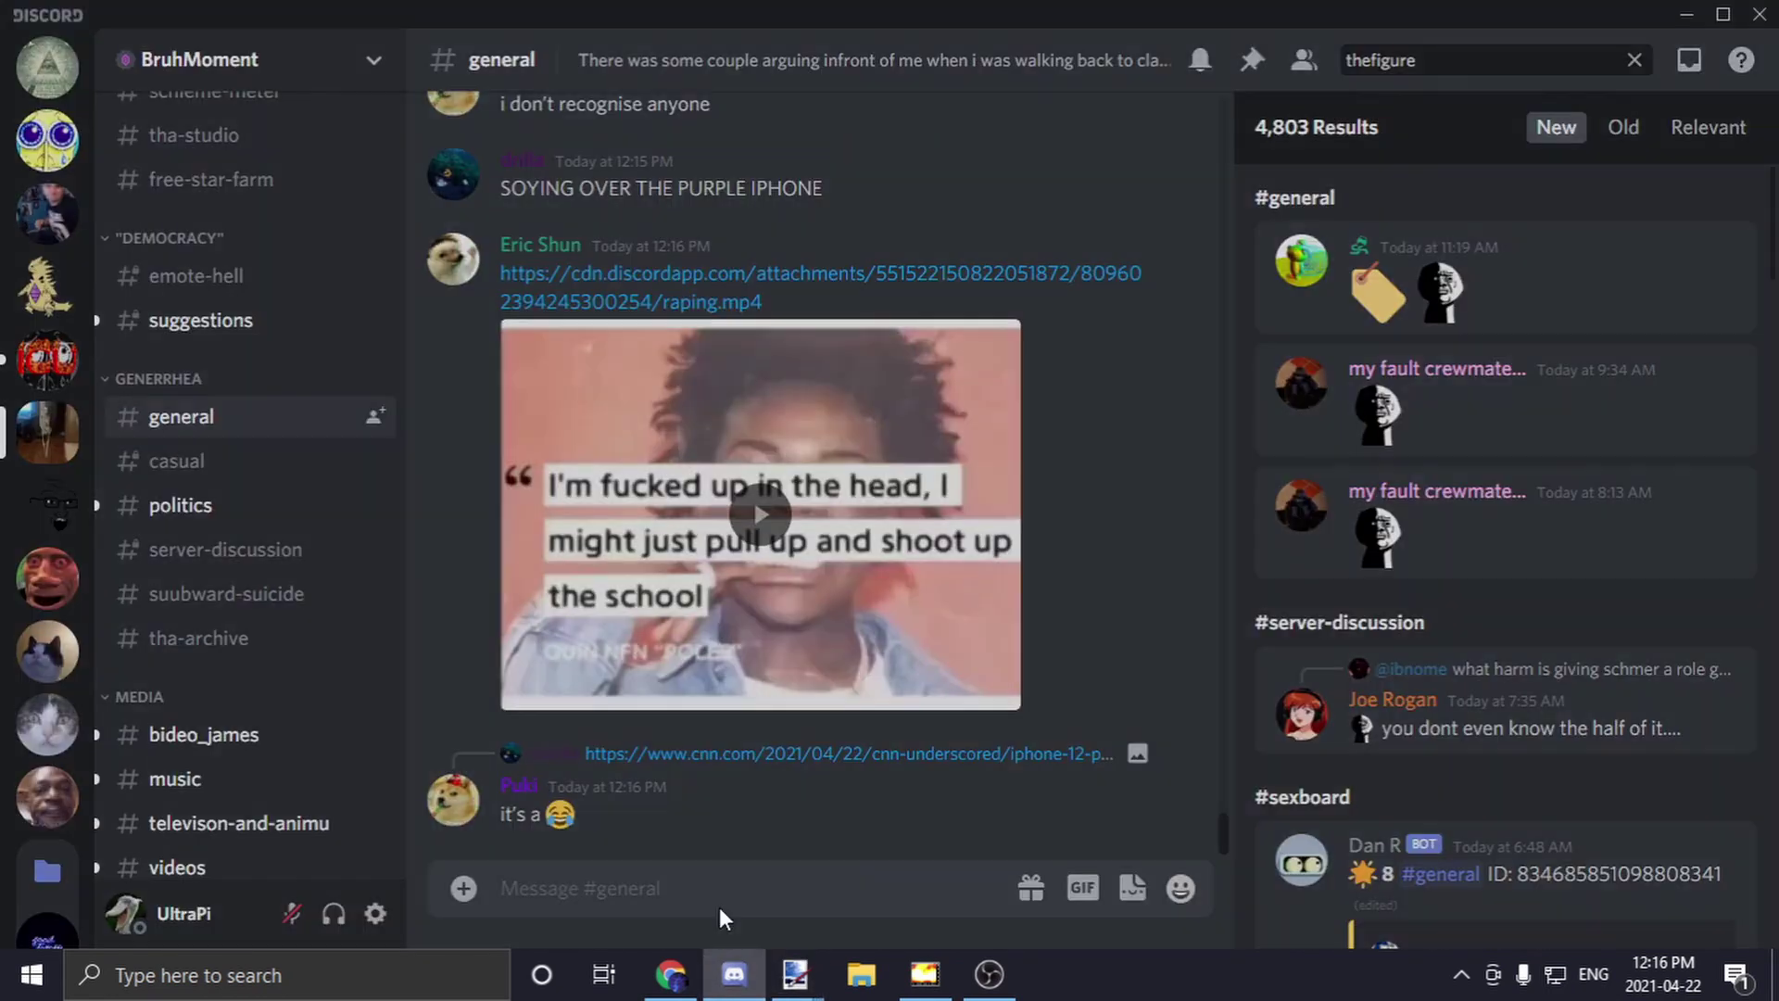
{"action": "key", "text": "ctrl+v"}
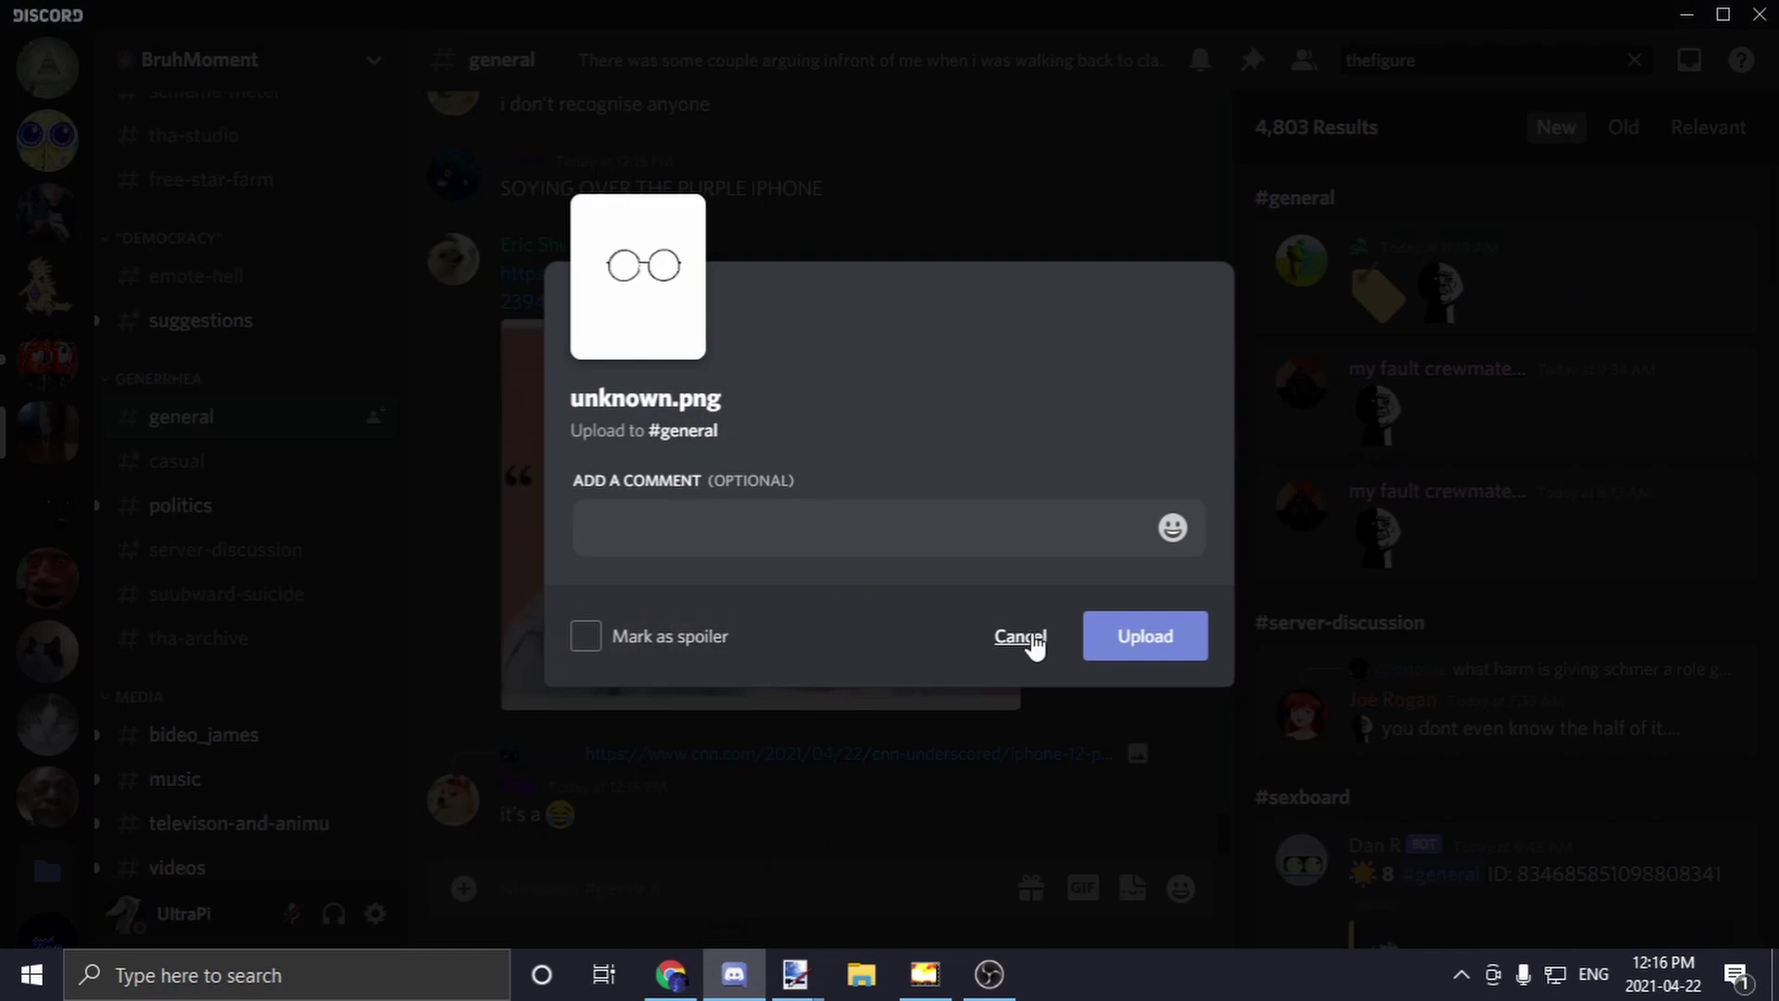
{"action": "left_click", "coordinate": [1024, 638]}
Return to the face drawing in paint.net, merge Layer 3 and Layer 2 down into the Background, and copy the whole image
{"action": "mouse_move", "coordinate": [795, 973]}
{"action": "left_click", "coordinate": [636, 862]}
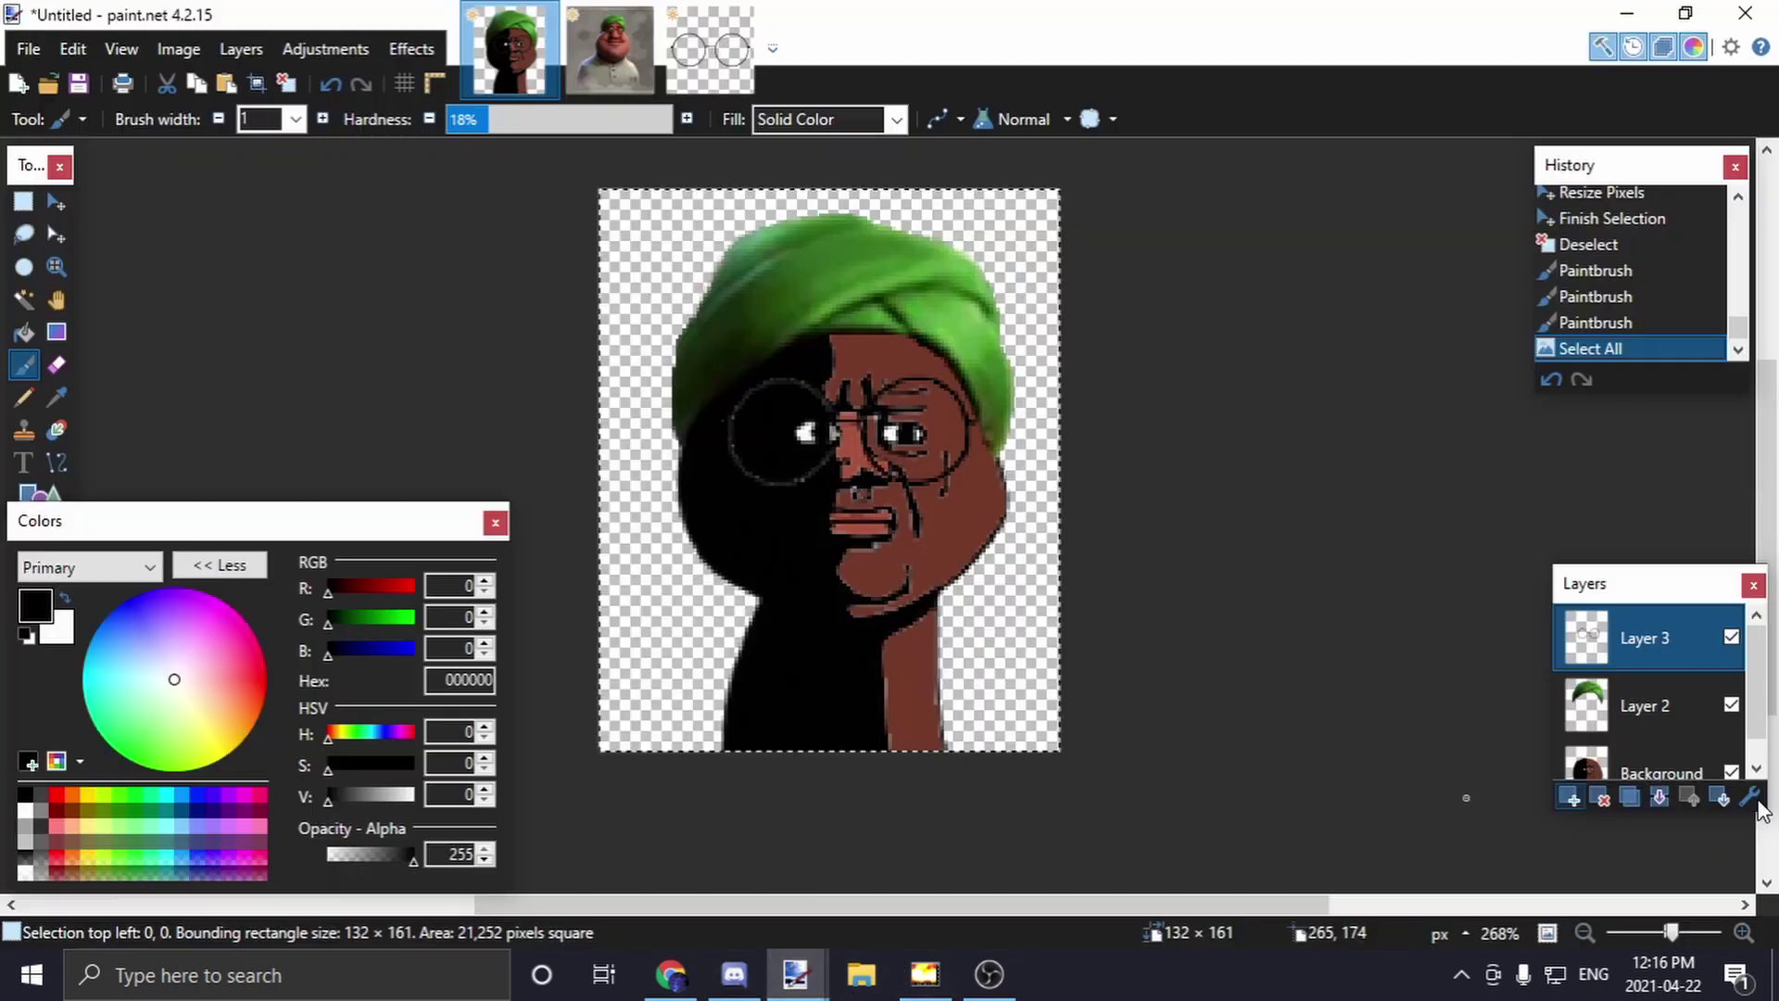
{"action": "left_click", "coordinate": [1659, 799]}
{"action": "left_click", "coordinate": [1657, 802]}
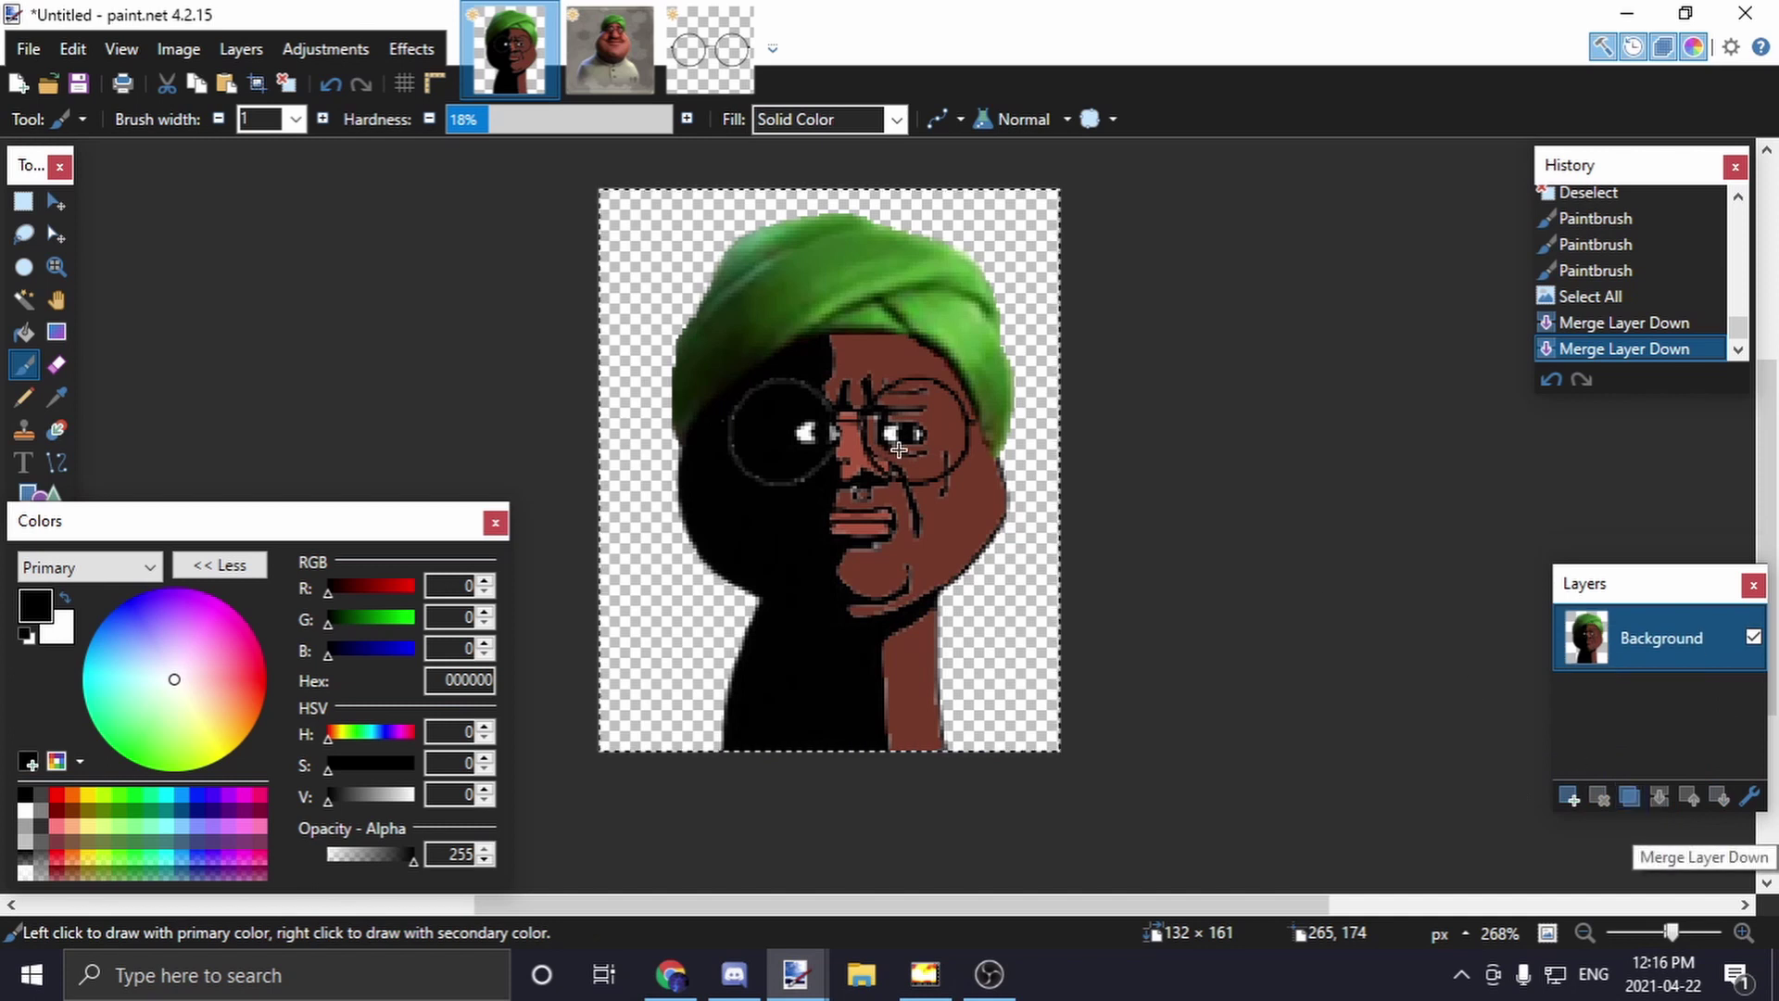
{"action": "key", "text": "ctrl+a"}
{"action": "key", "text": "ctrl+c"}
Switch to Discord and upload the copied face image to the general channel with the comment "the pingure"
{"action": "left_click", "coordinate": [734, 973]}
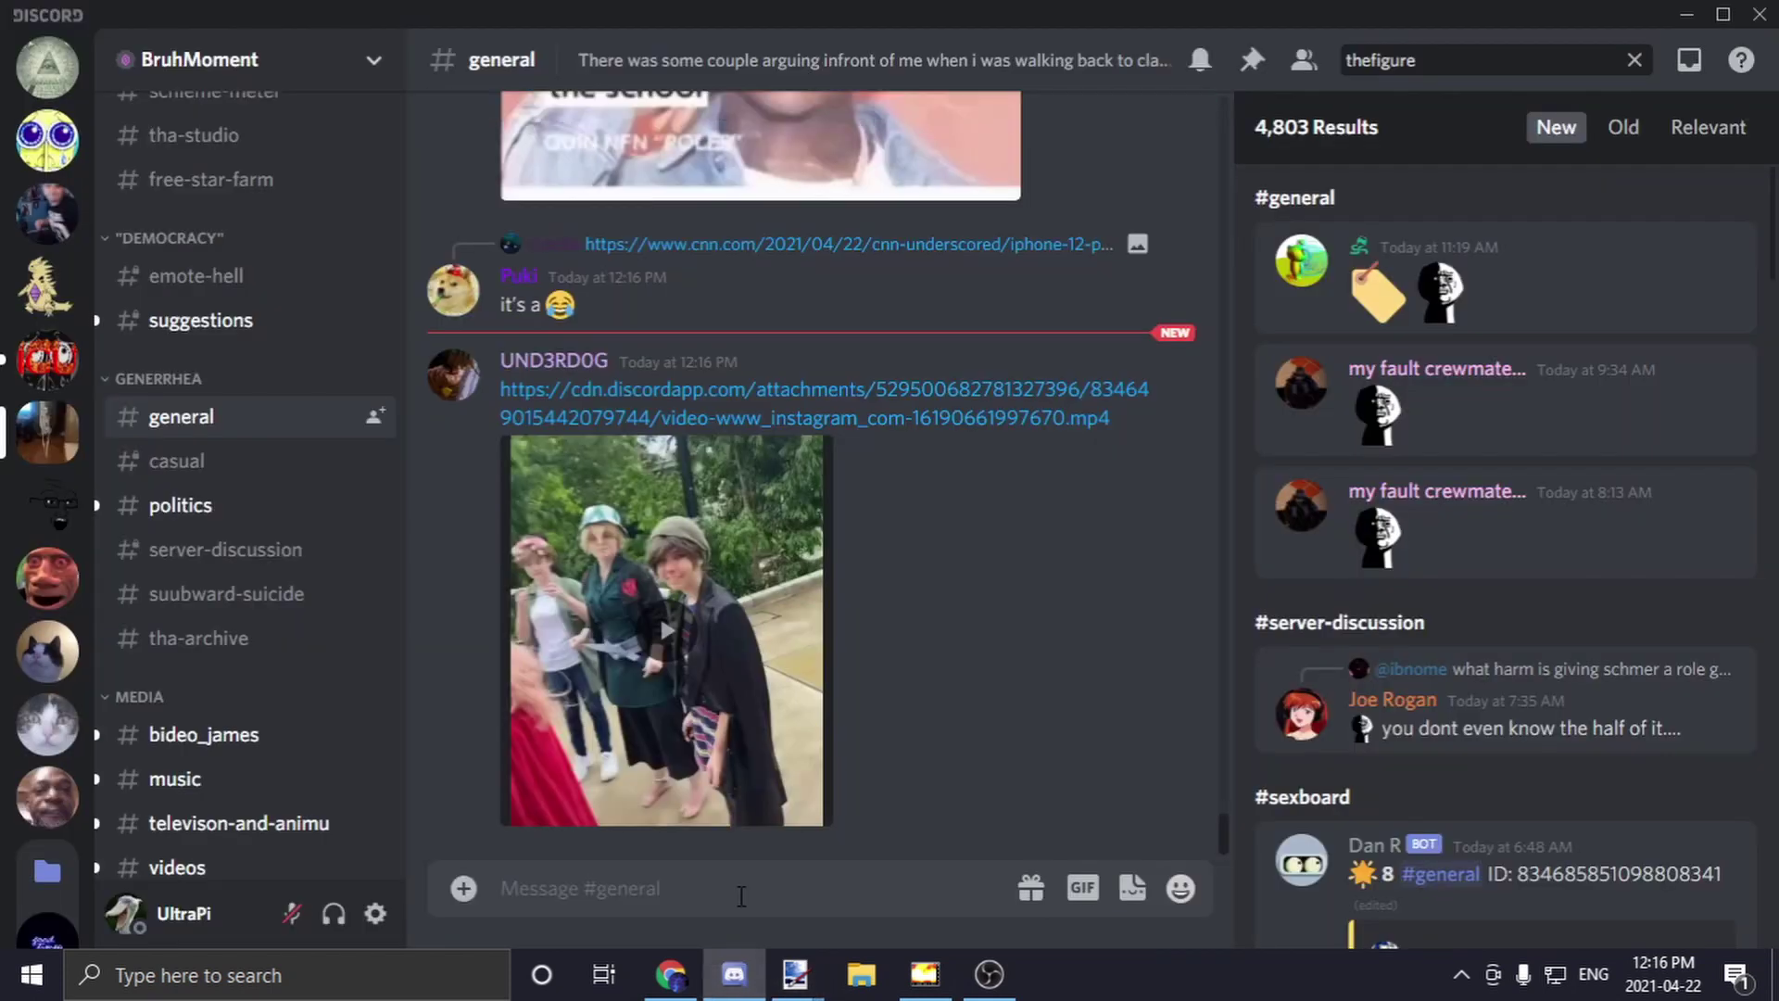
{"action": "left_click", "coordinate": [746, 880]}
{"action": "key", "text": "ctrl+v"}
{"action": "type", "text": "the pingure"}
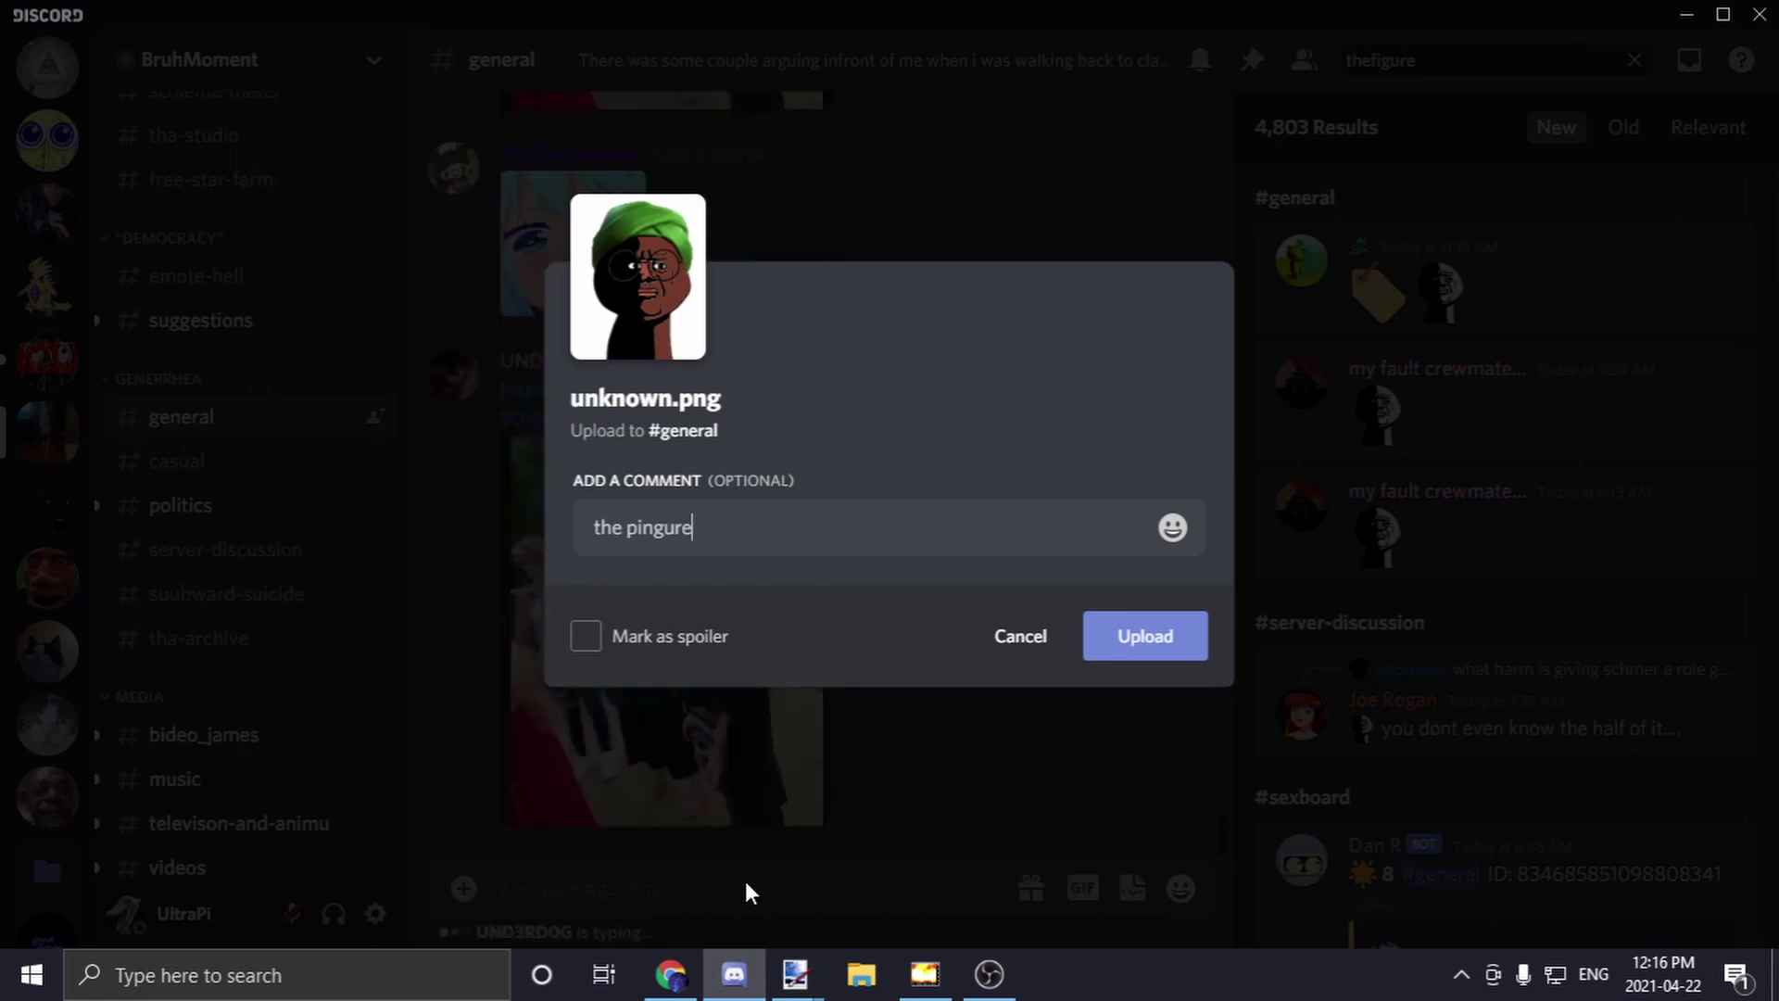
{"action": "key", "text": "Return"}
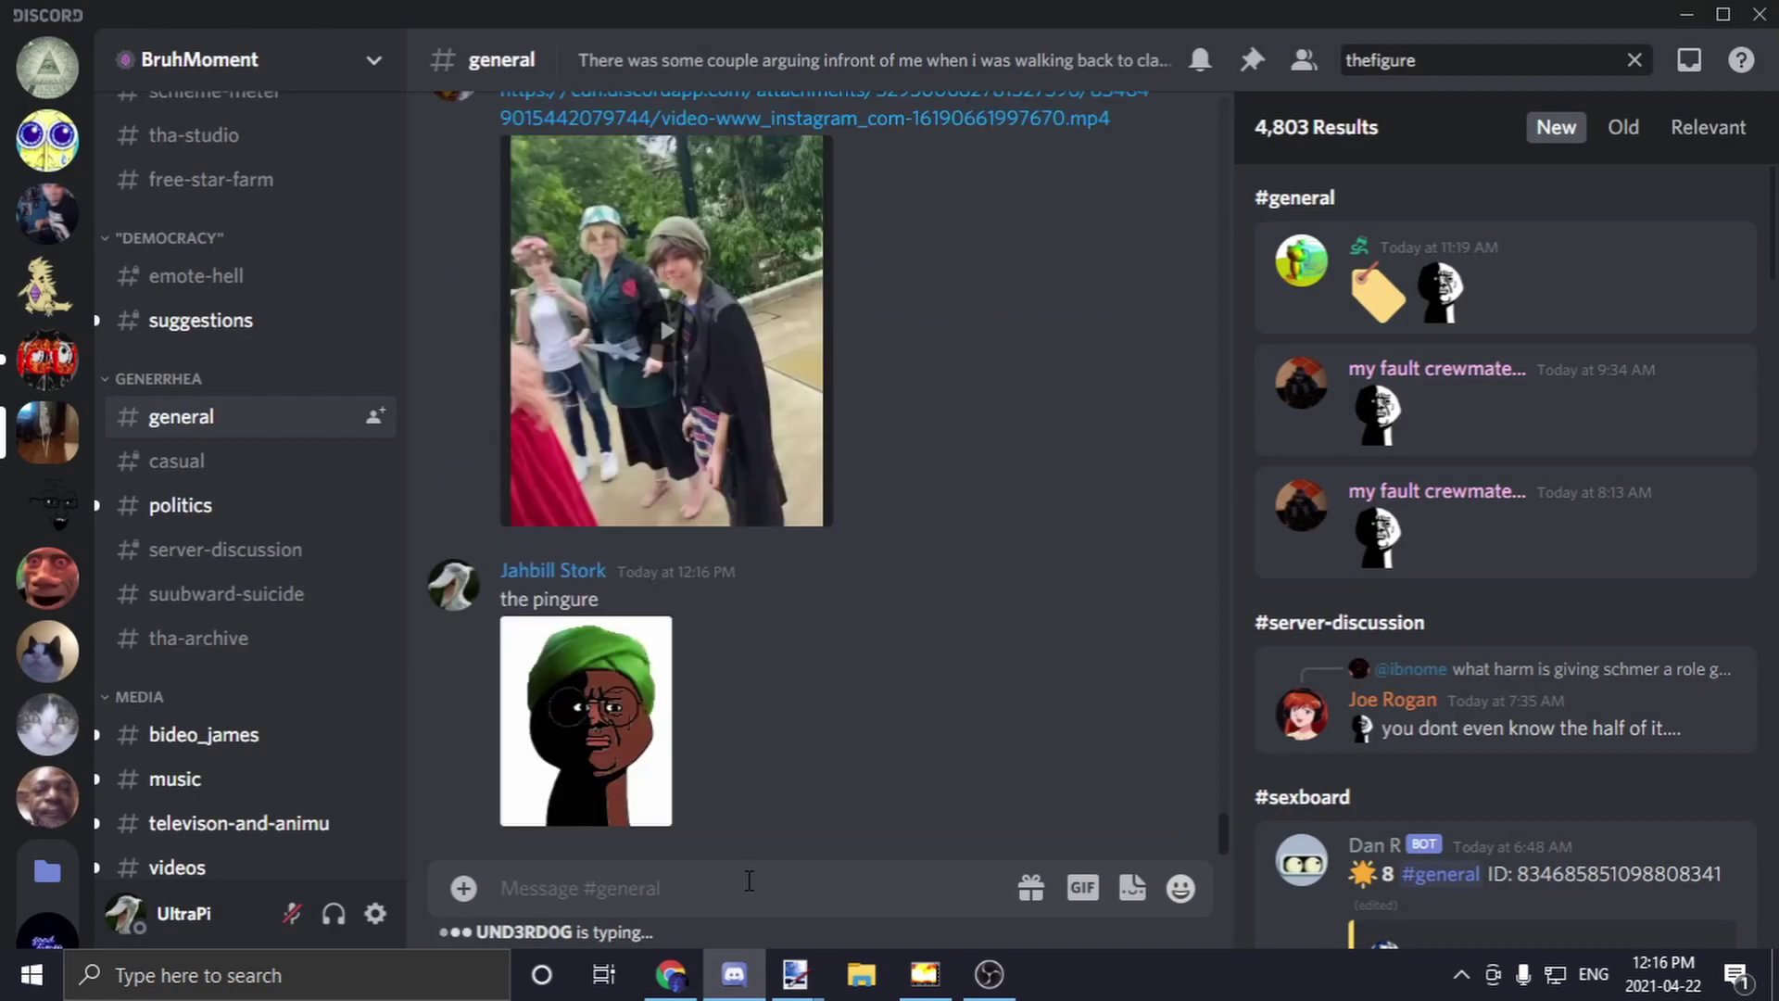
{"action": "left_click", "coordinate": [989, 973]}
{"action": "left_click", "coordinate": [1566, 778]}
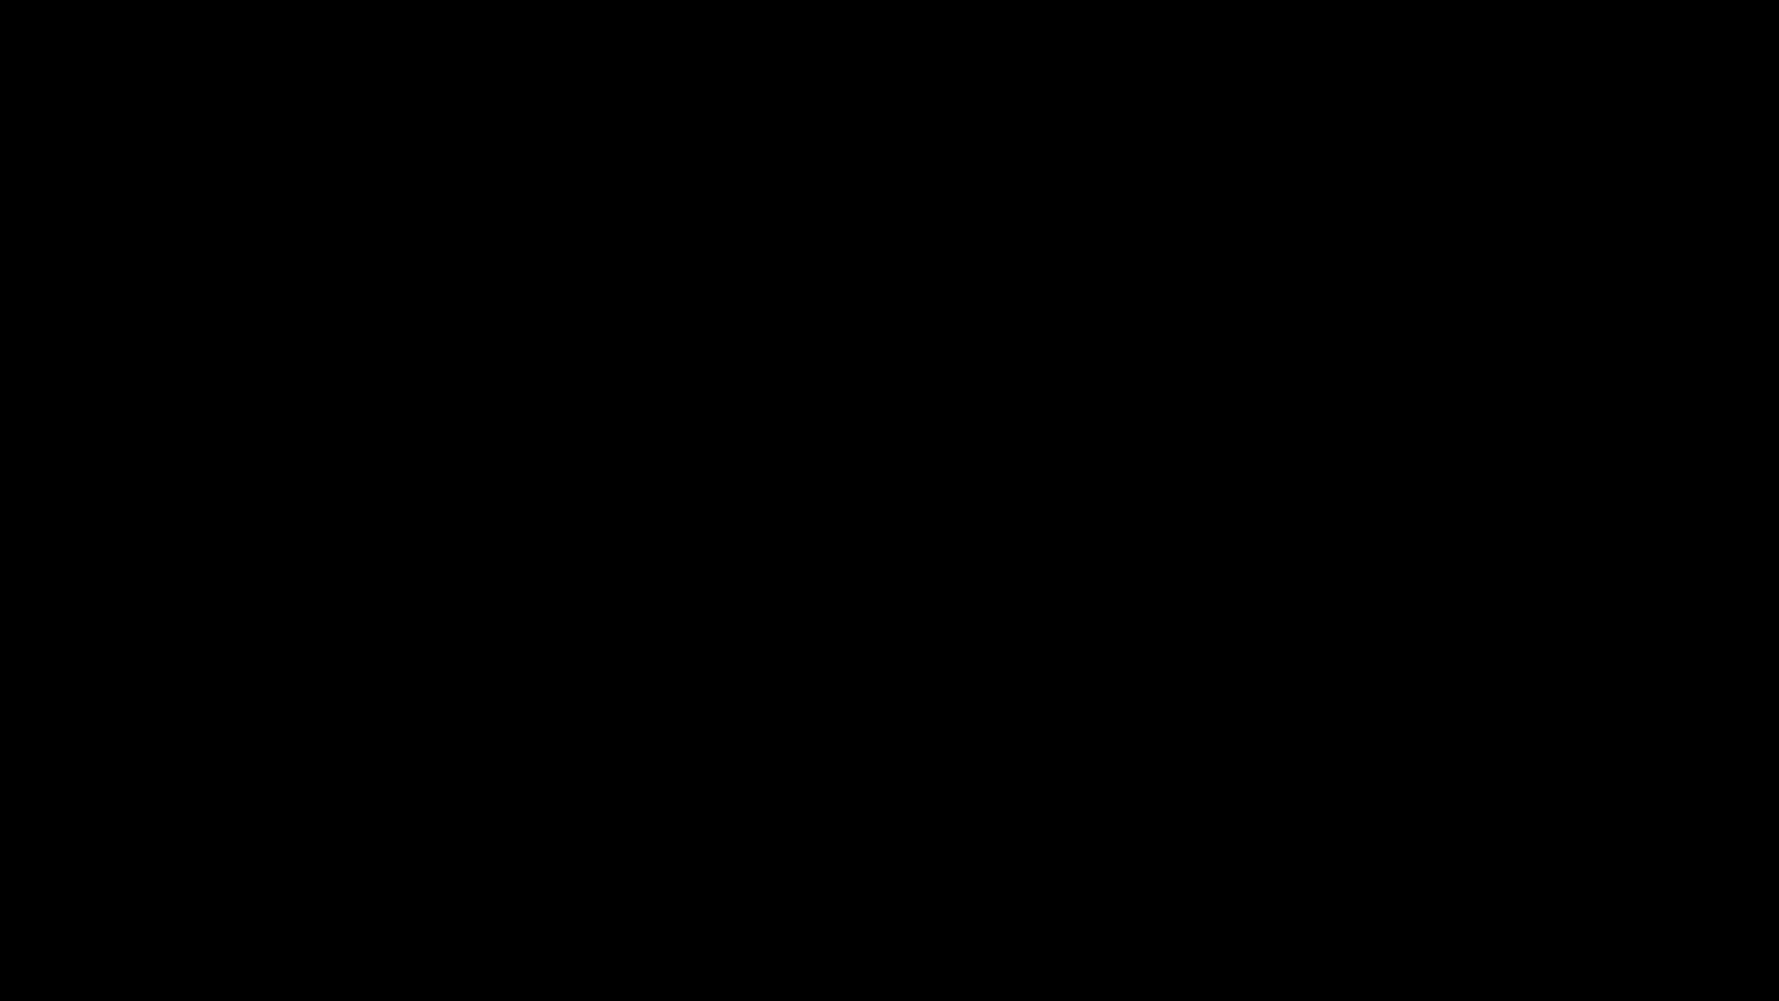